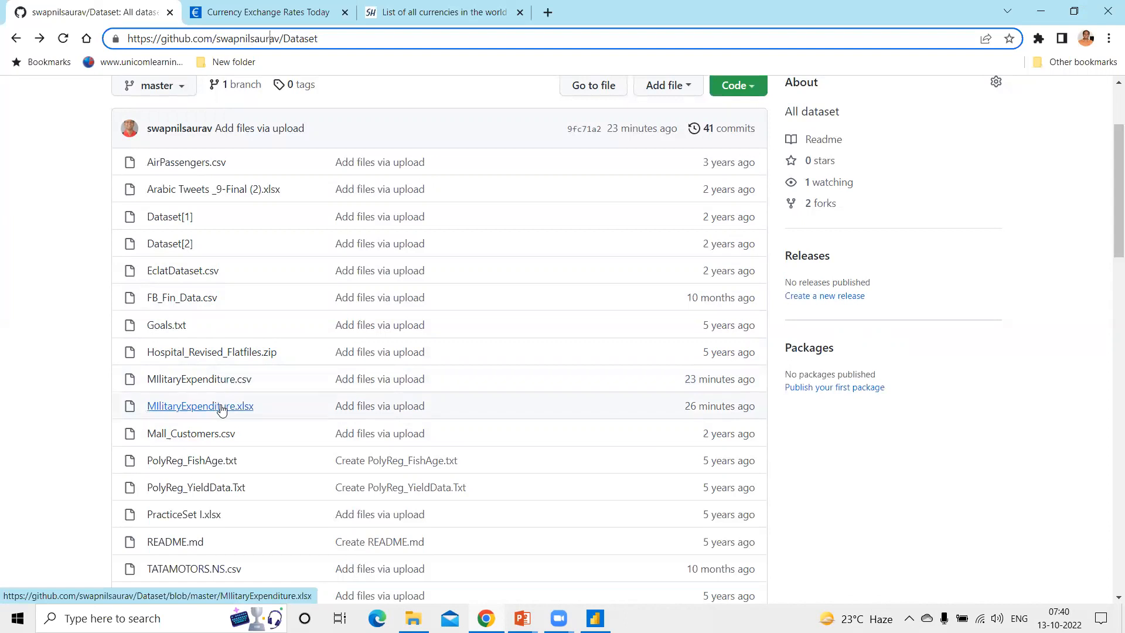
# - Open MIlitaryExpenditure.csv in the GitHub Dataset repository and examine its Country, Currency and yearly expenditure columns
pyautogui.click(207, 381)
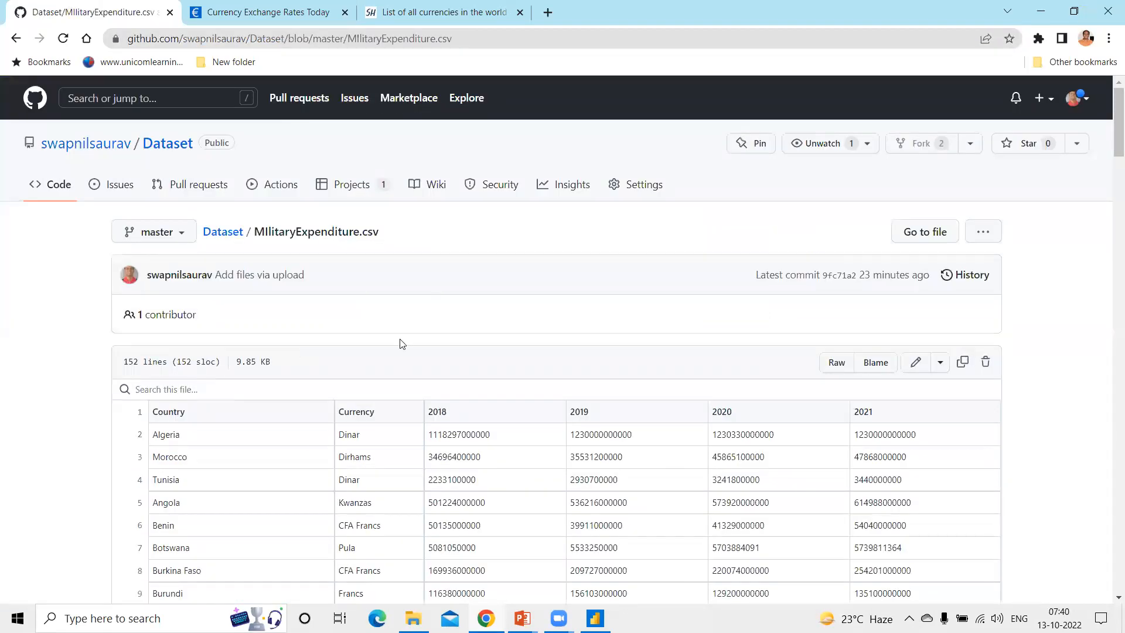
pyautogui.scroll(-2, 422, 344)
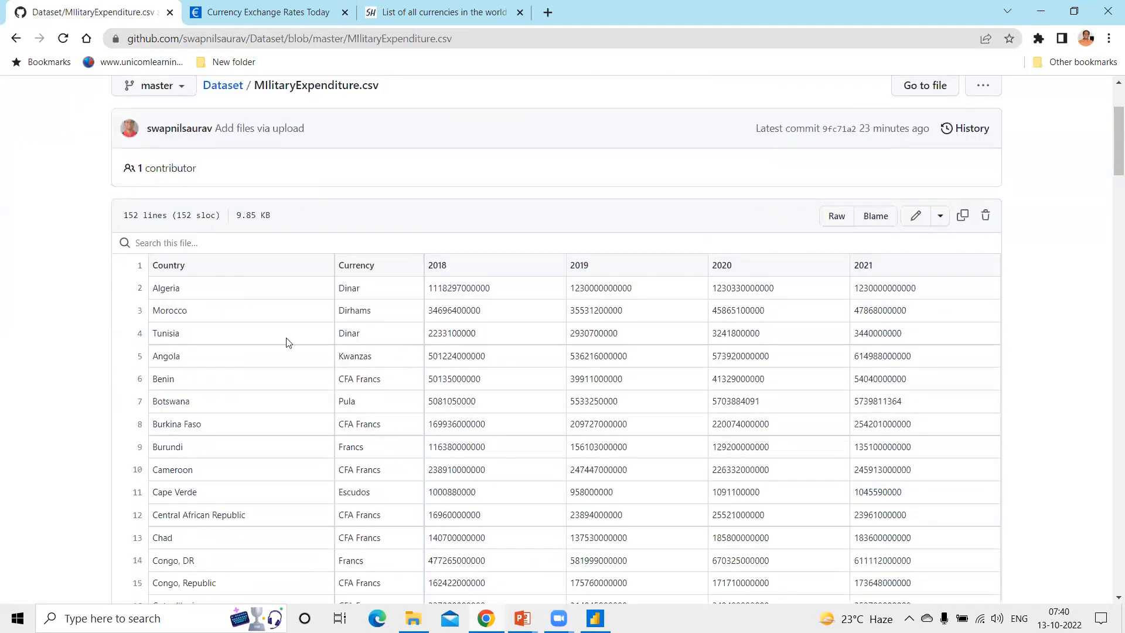
pyautogui.moveTo(169, 267); pyautogui.dragTo(196, 271)
pyautogui.moveTo(350, 267); pyautogui.dragTo(368, 269)
pyautogui.moveTo(435, 265); pyautogui.dragTo(490, 272)
pyautogui.moveTo(855, 288); pyautogui.dragTo(903, 285)
pyautogui.click(347, 289)
pyautogui.doubleClick(347, 289)
pyautogui.moveTo(350, 355); pyautogui.dragTo(364, 356)
# - Examine the Currency Exchange Rates Today page and compare its currency names and USD rates with the military expenditure table
pyautogui.click(285, 11)
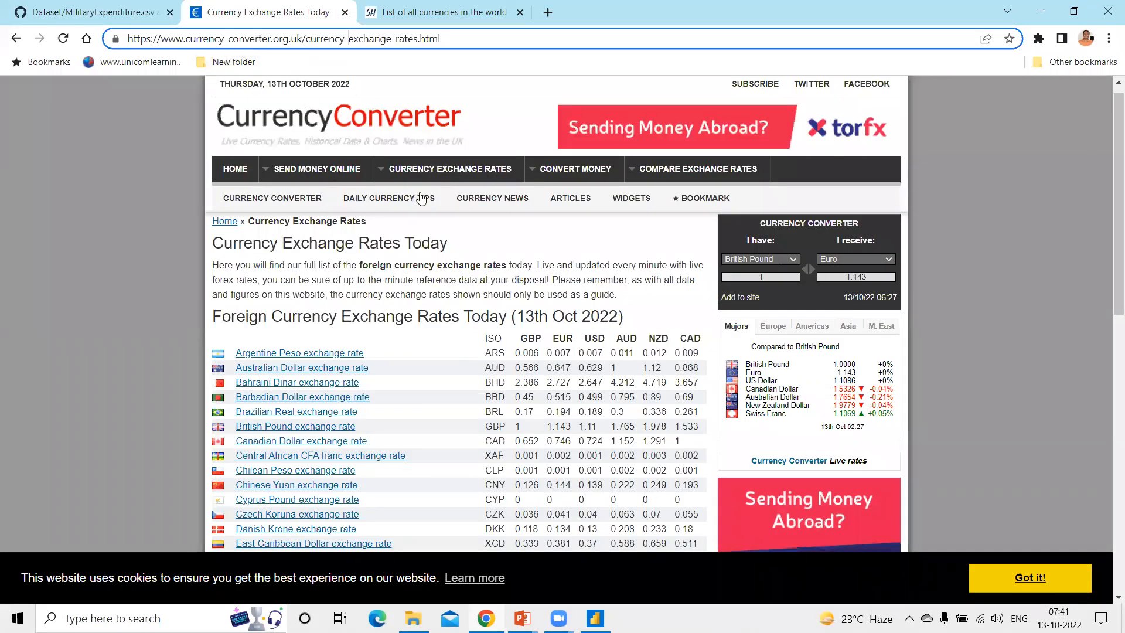
pyautogui.scroll(-1, 327, 359)
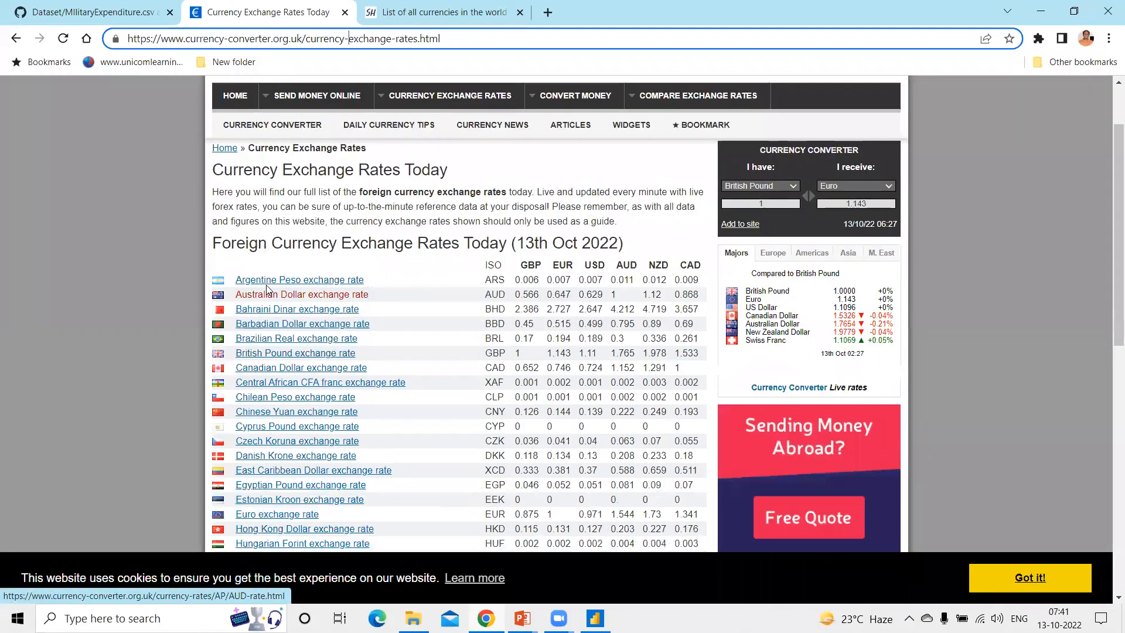
pyautogui.scroll(-1, 287, 437)
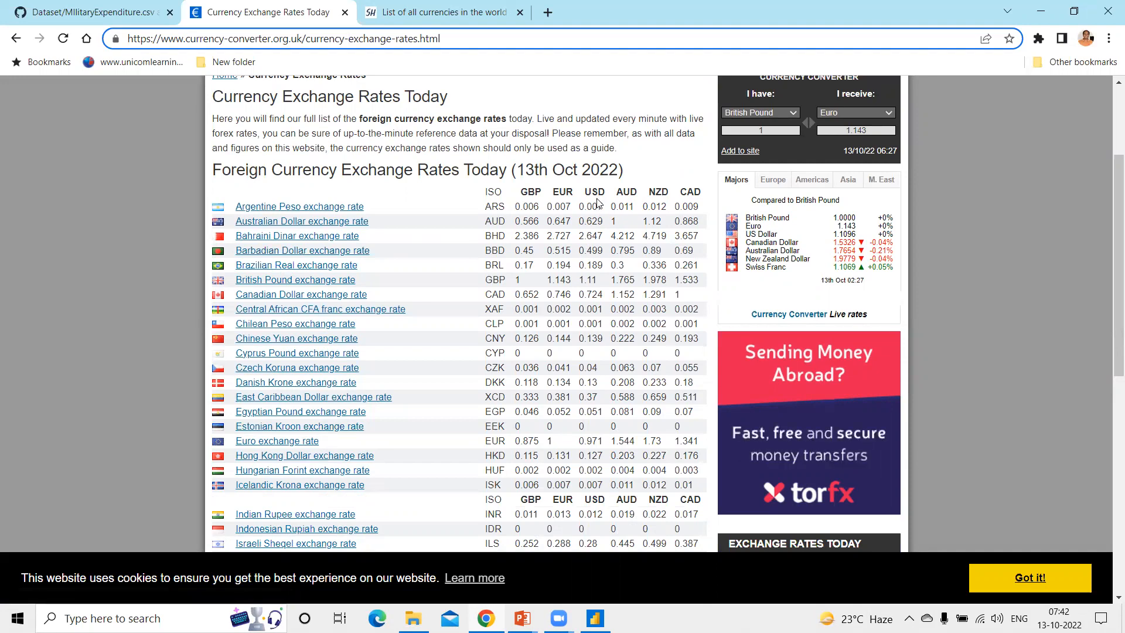
pyautogui.click(102, 19)
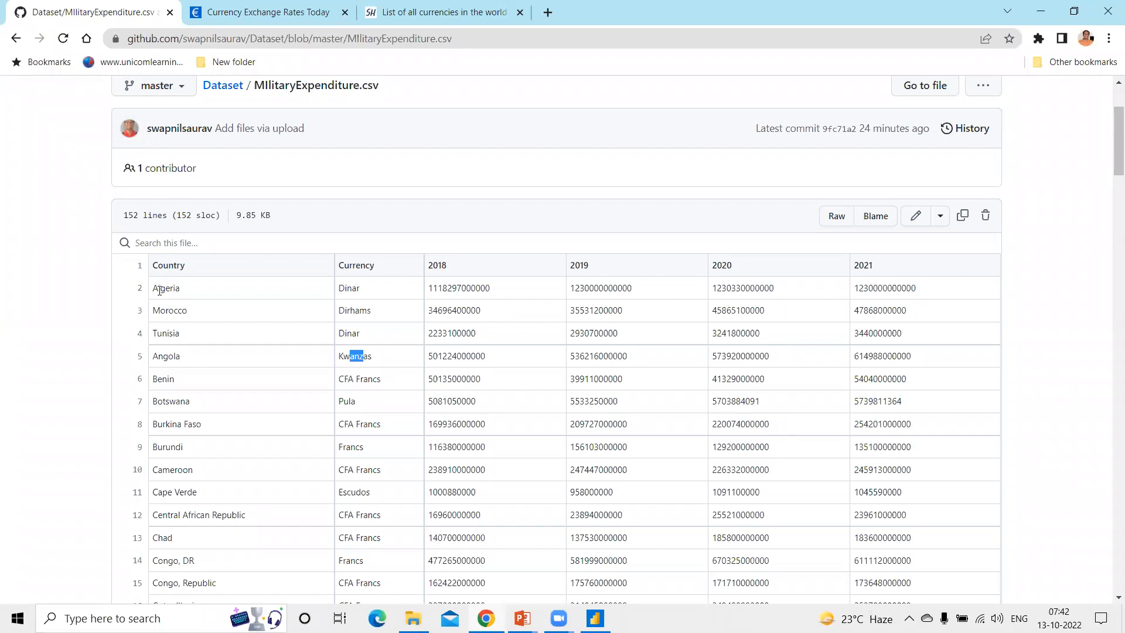
pyautogui.click(281, 11)
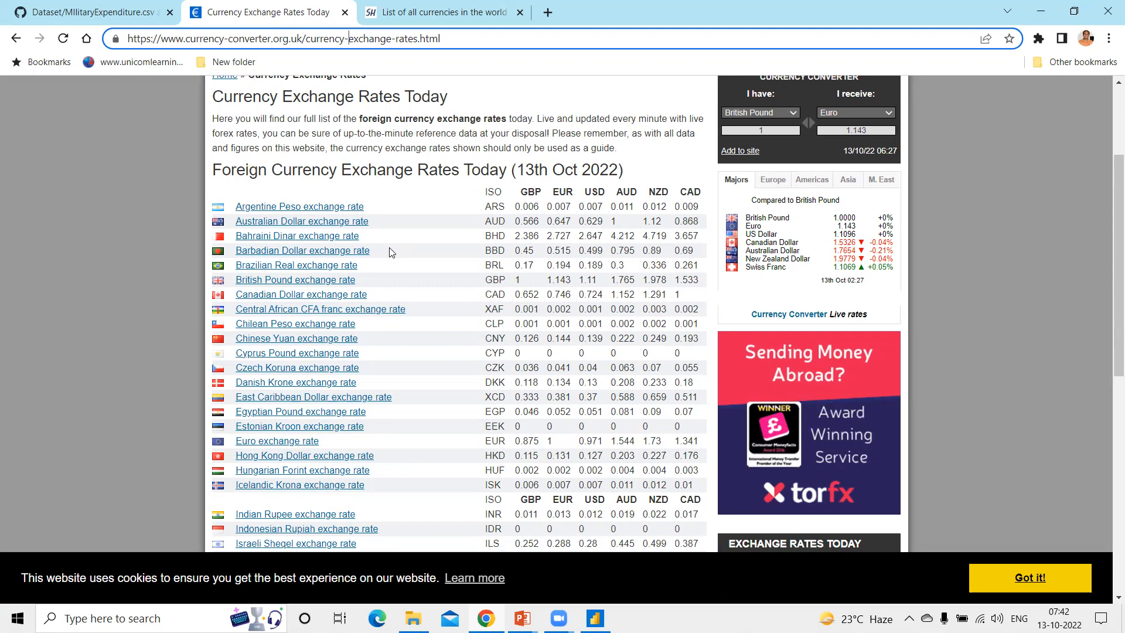
# - Examine the world currencies list's country, currency and ISO code columns and compare them with the expenditure table and exchange rates page
pyautogui.click(449, 14)
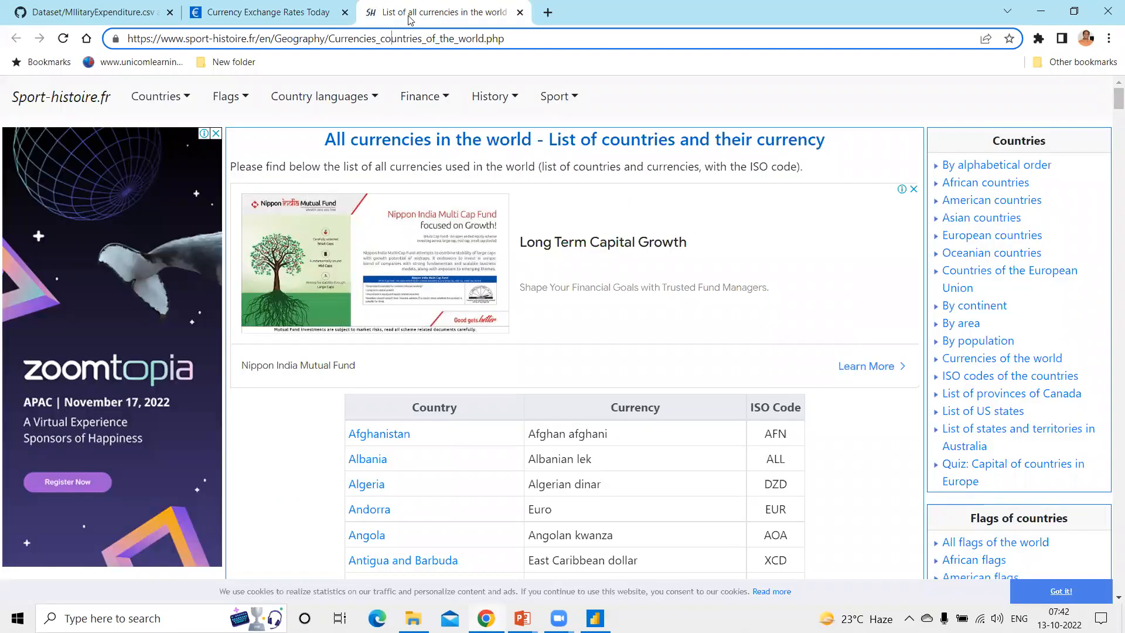
pyautogui.scroll(-3, 427, 262)
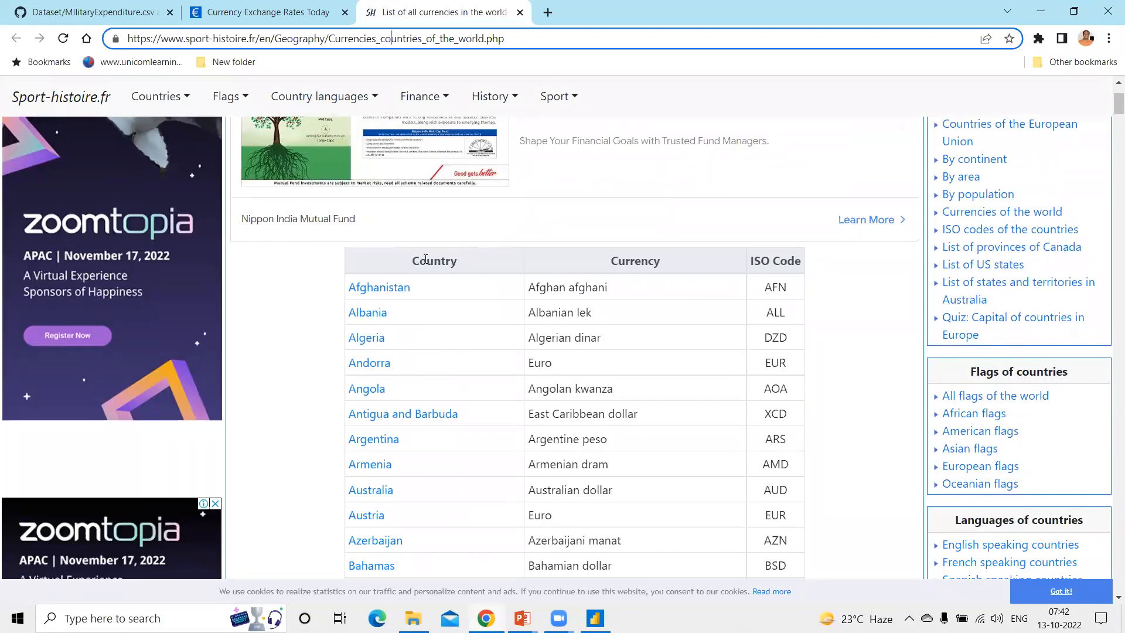
pyautogui.scroll(-1, 773, 420)
pyautogui.scroll(-1, 773, 419)
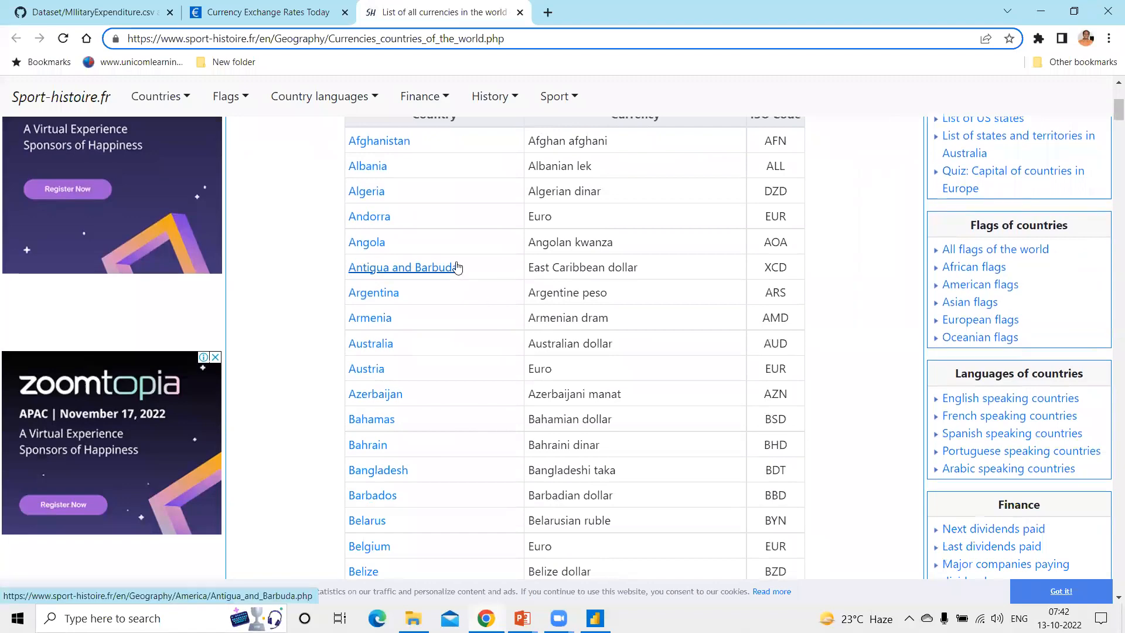
pyautogui.scroll(2, 458, 267)
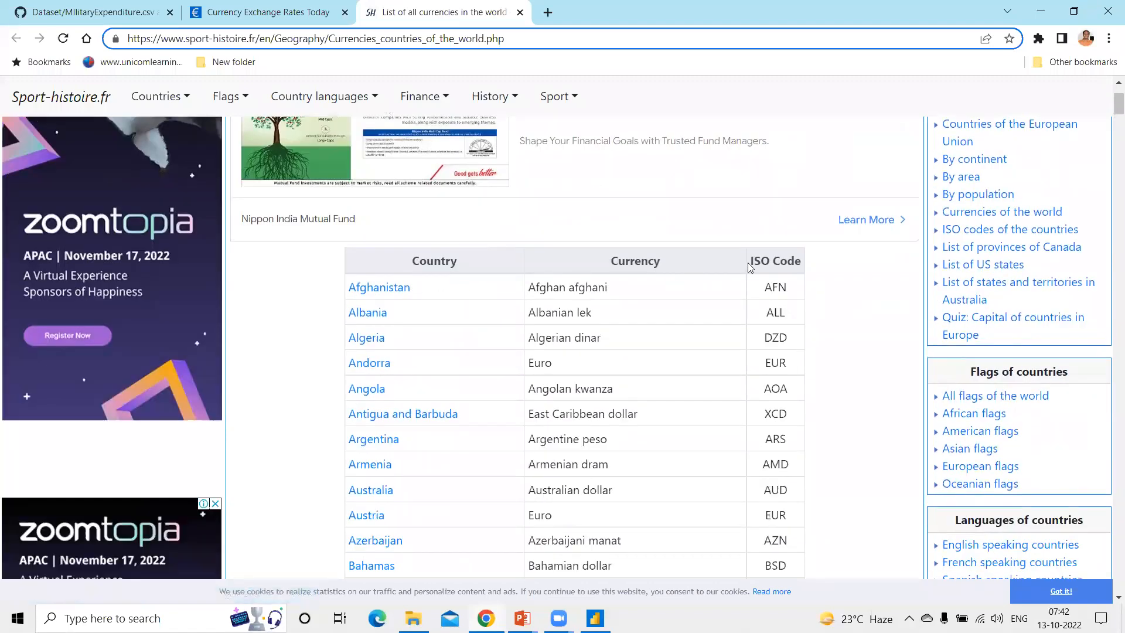
pyautogui.click(52, 12)
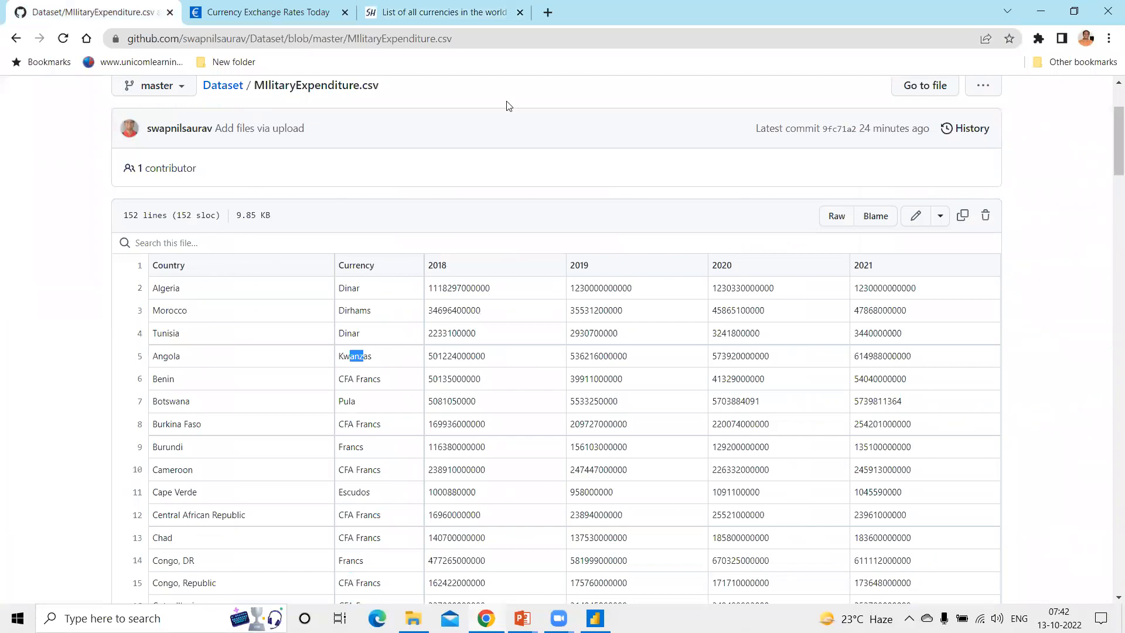
pyautogui.click(468, 18)
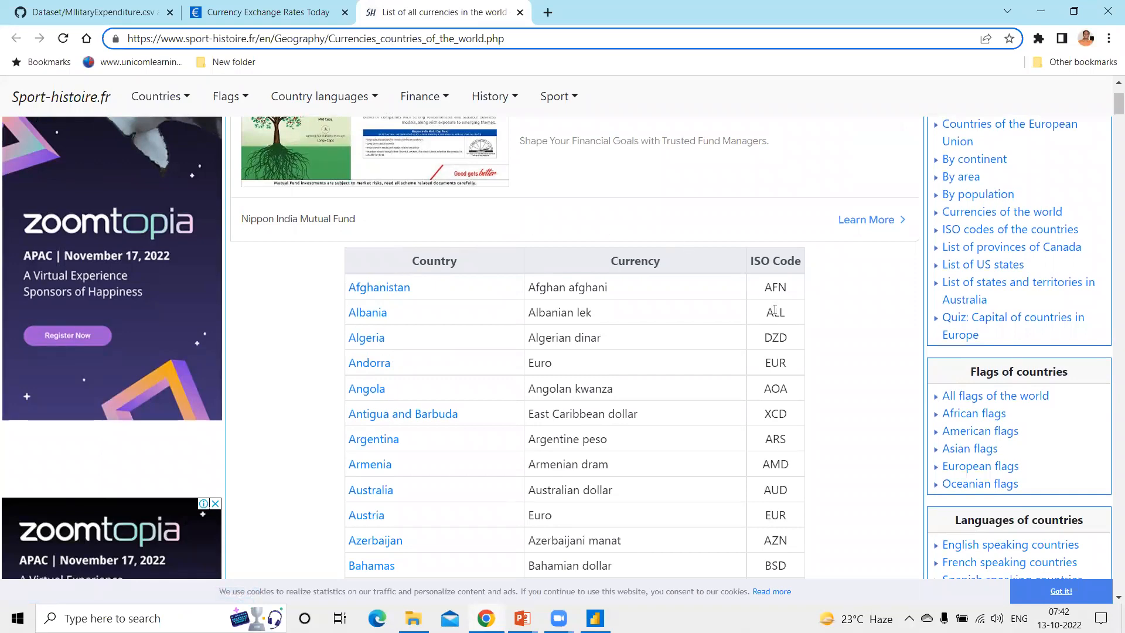
pyautogui.click(300, 14)
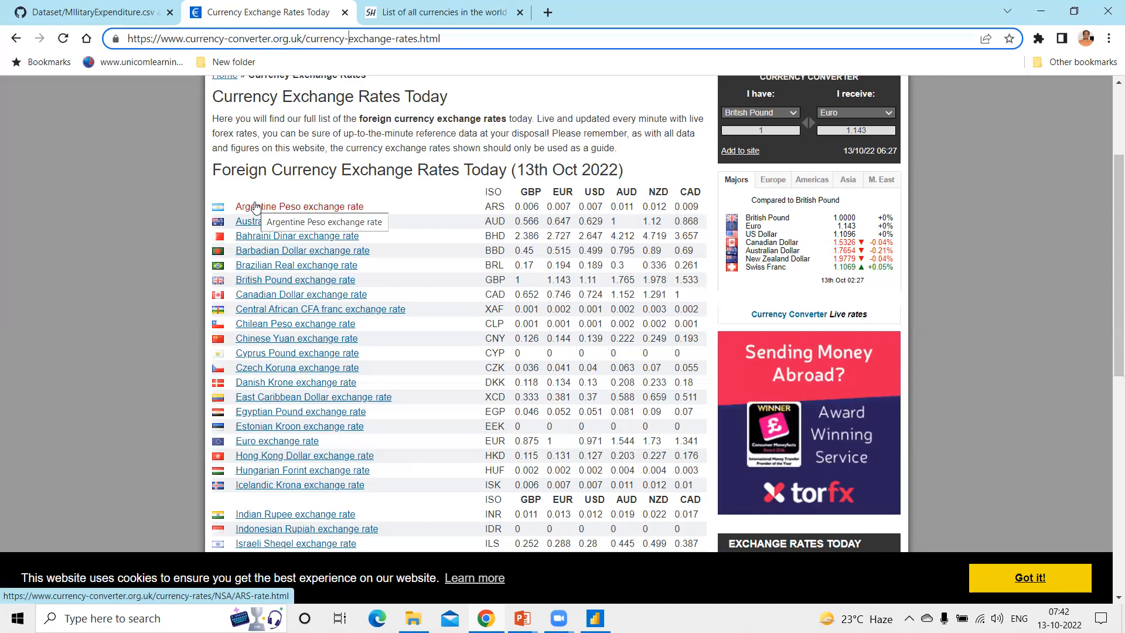
# - Show the raw version of MIlitaryExpenditure.csv on GitHub, copy its address and switch to Power BI Desktop
pyautogui.click(594, 619)
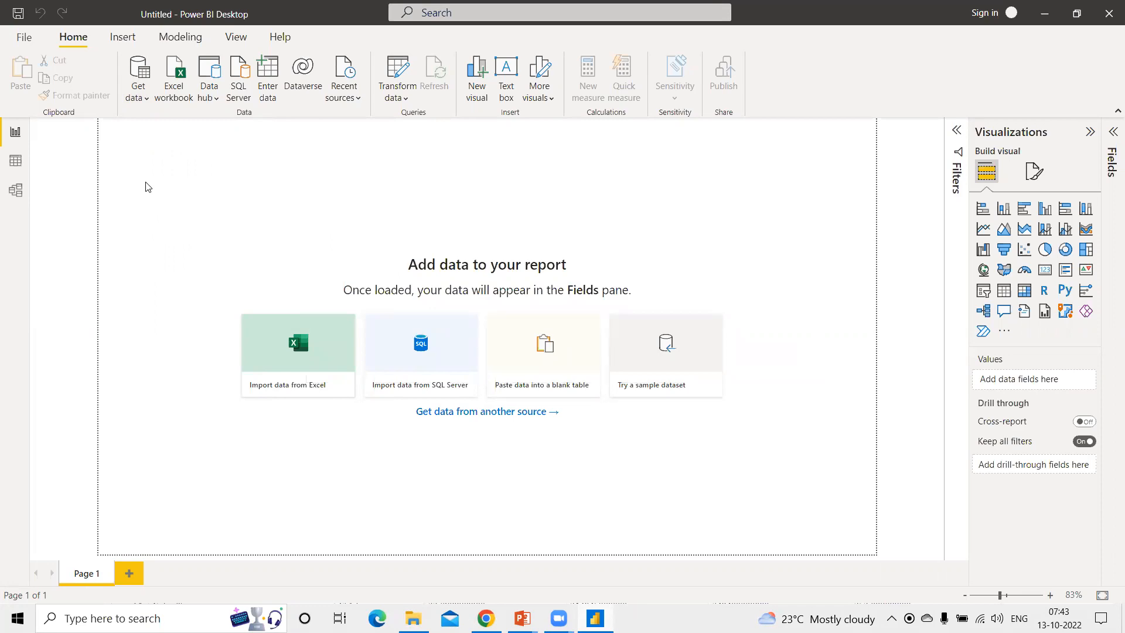
pyautogui.hotkey('alt', 'Tab')
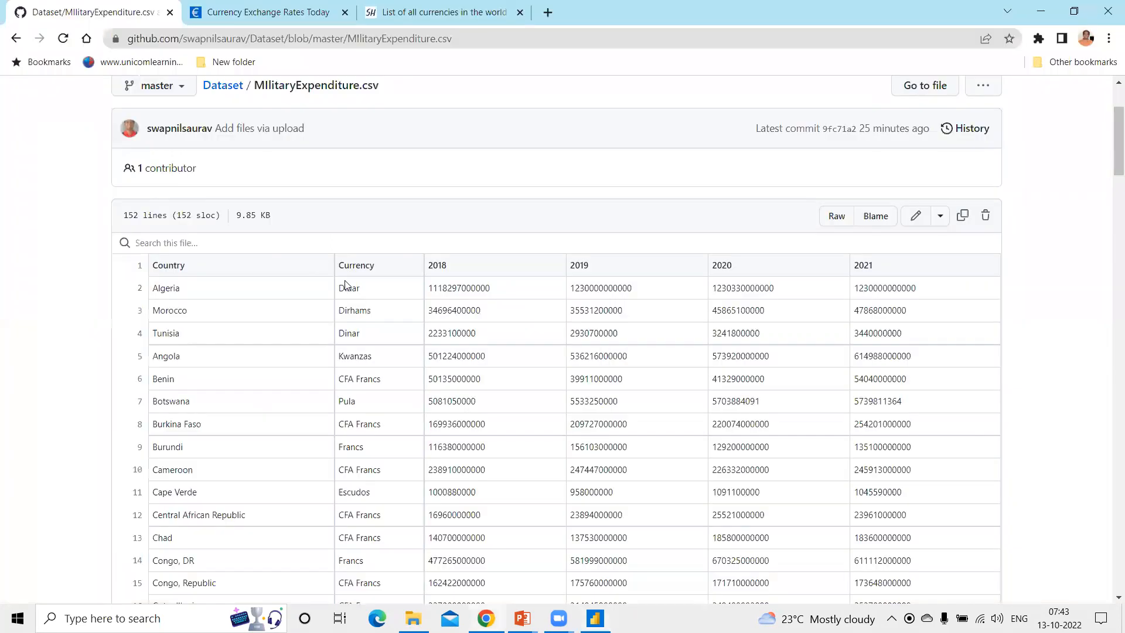
pyautogui.click(834, 224)
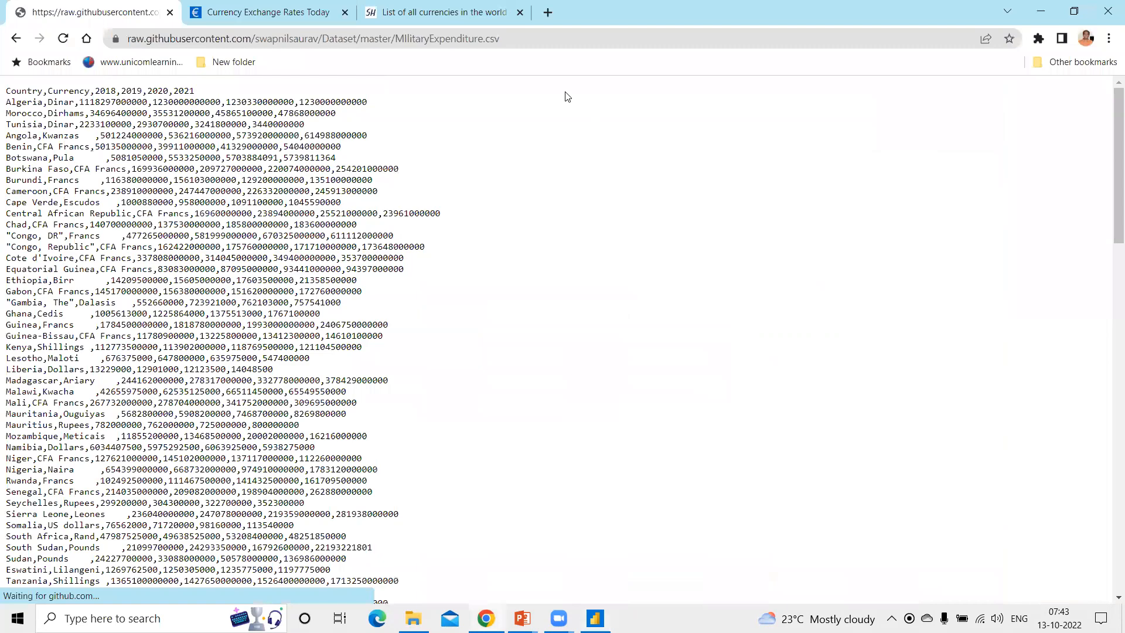
pyautogui.click(557, 38)
pyautogui.hotkey('ctrl', 'a')
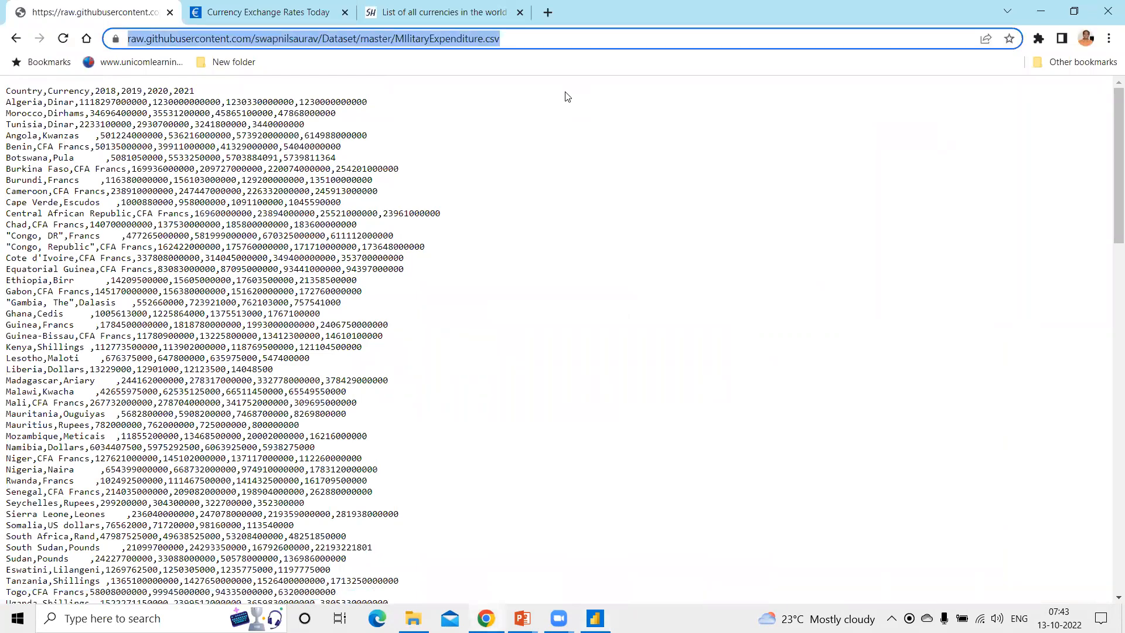
pyautogui.click(514, 96)
pyautogui.hotkey('alt', 'Tab')
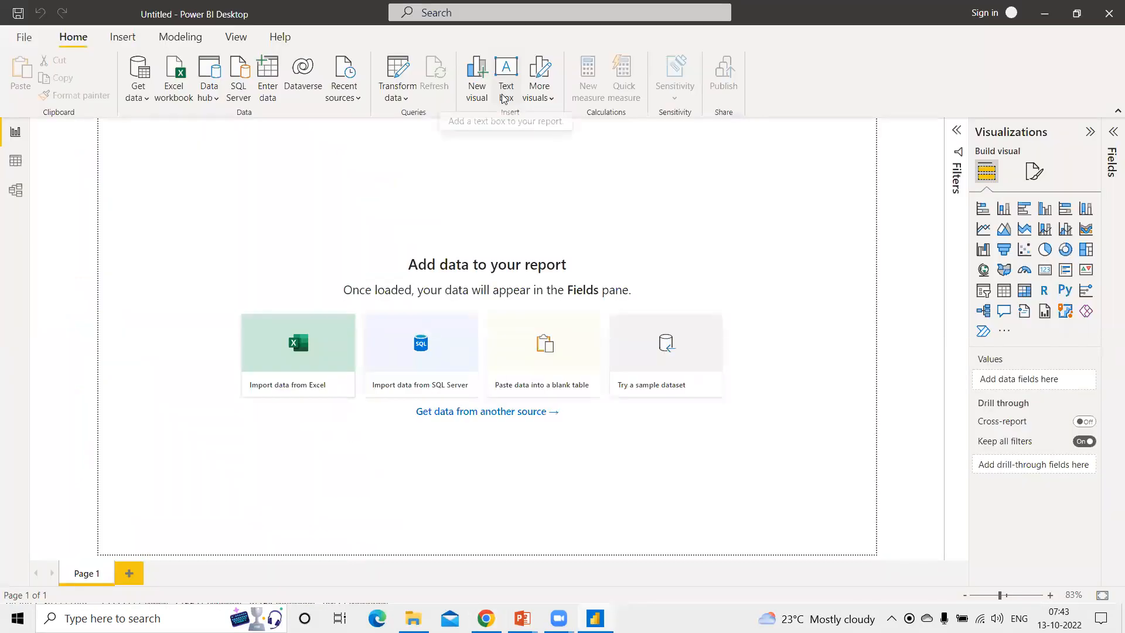
# - Import MIlitaryExpenditure.csv as a web data source from its raw GitHub address and open it for transformation in Power Query Editor
pyautogui.click(132, 105)
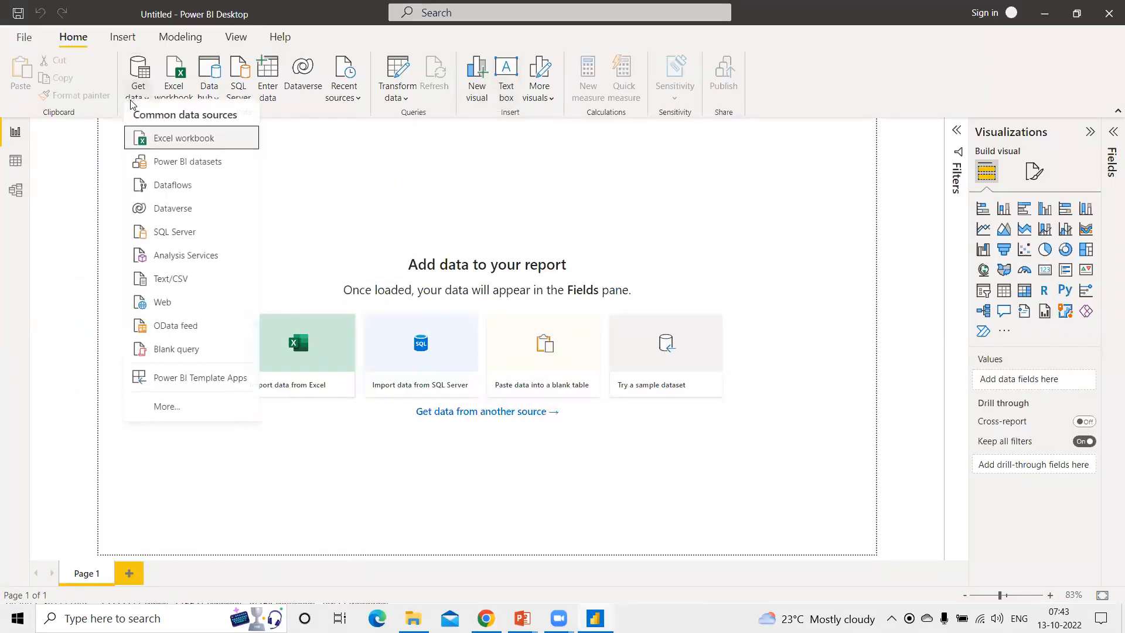
pyautogui.click(165, 315)
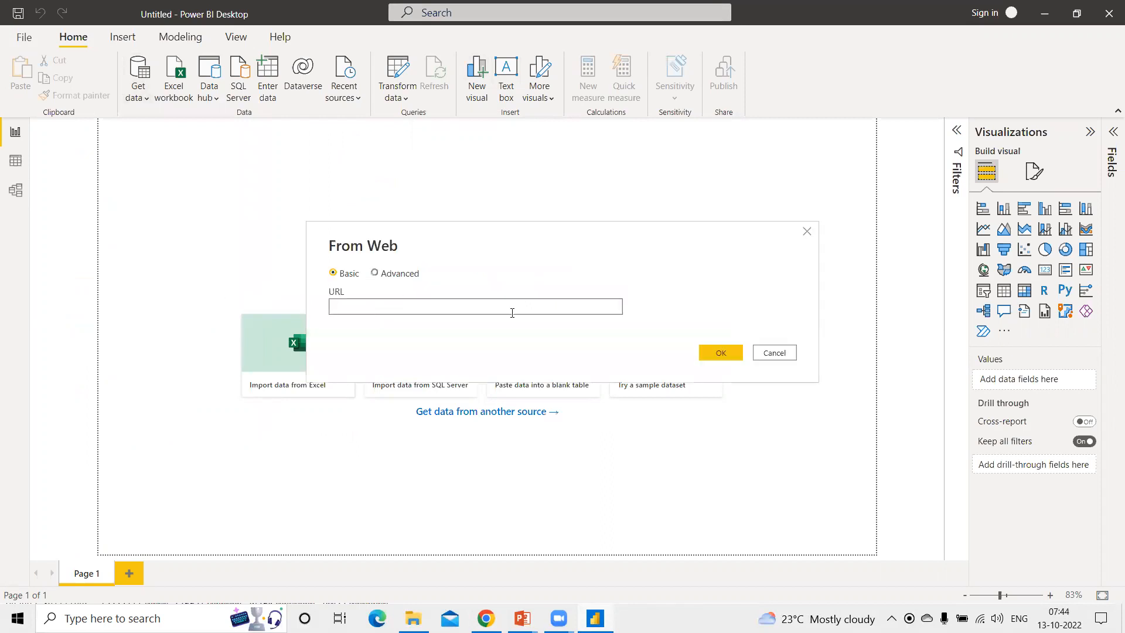
pyautogui.write('https://raw.githubusercontent.com/swapnilsaurav/Dataset/master/MilitaryExpenditure.csv')
pyautogui.click(721, 354)
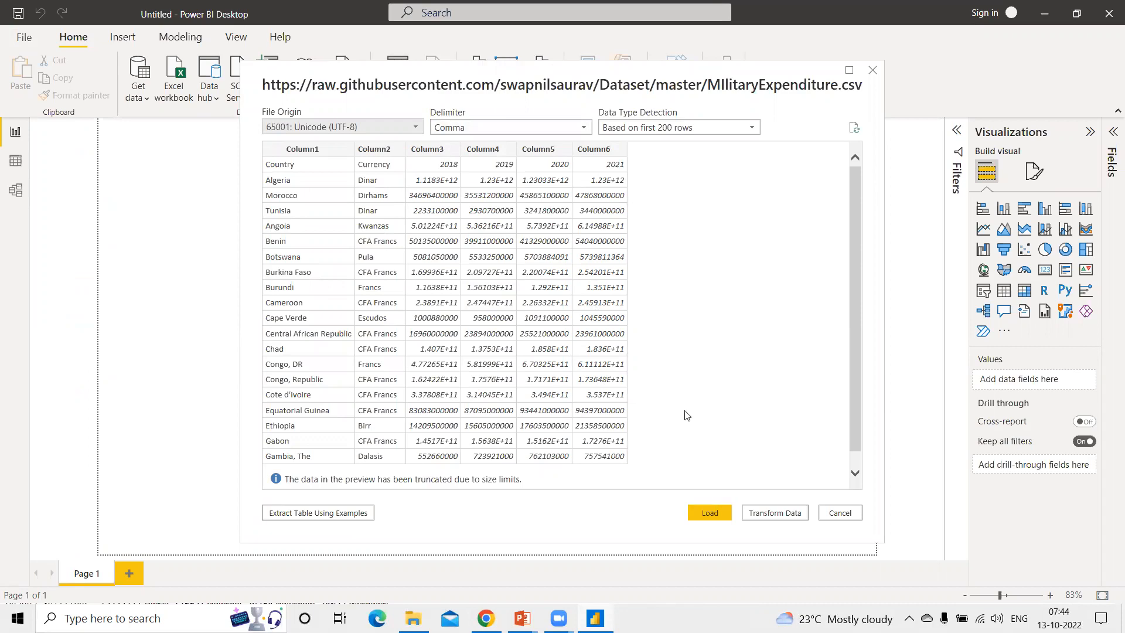
pyautogui.click(775, 514)
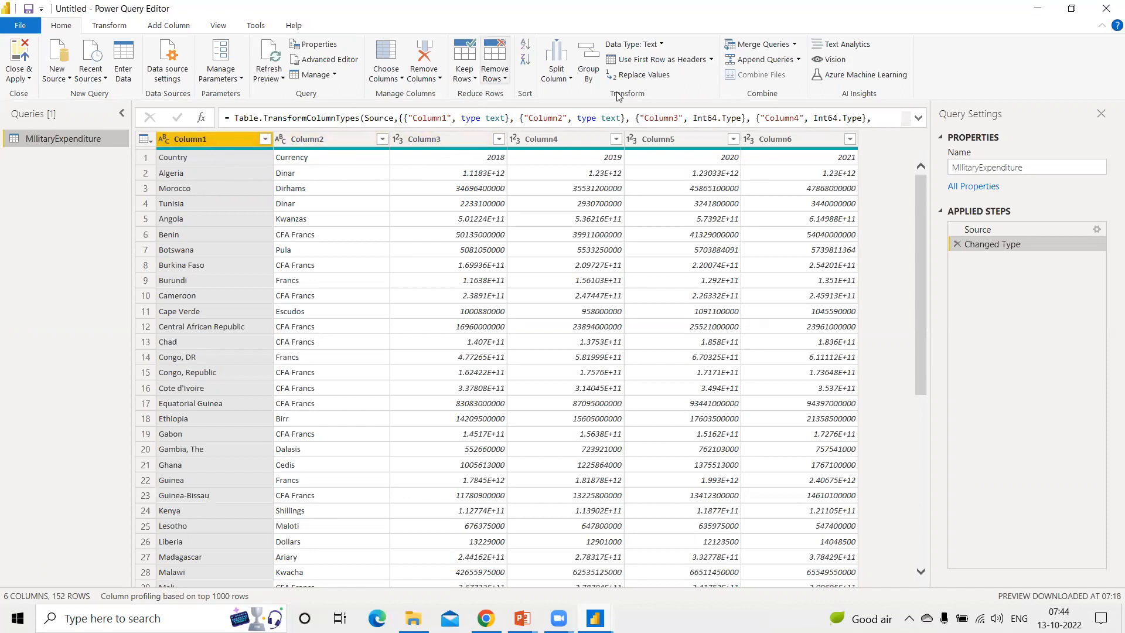
# - Use the first row of MIlitaryExpenditure as headers and remove the 2018, 2019 and 2020 columns
pyautogui.click(634, 61)
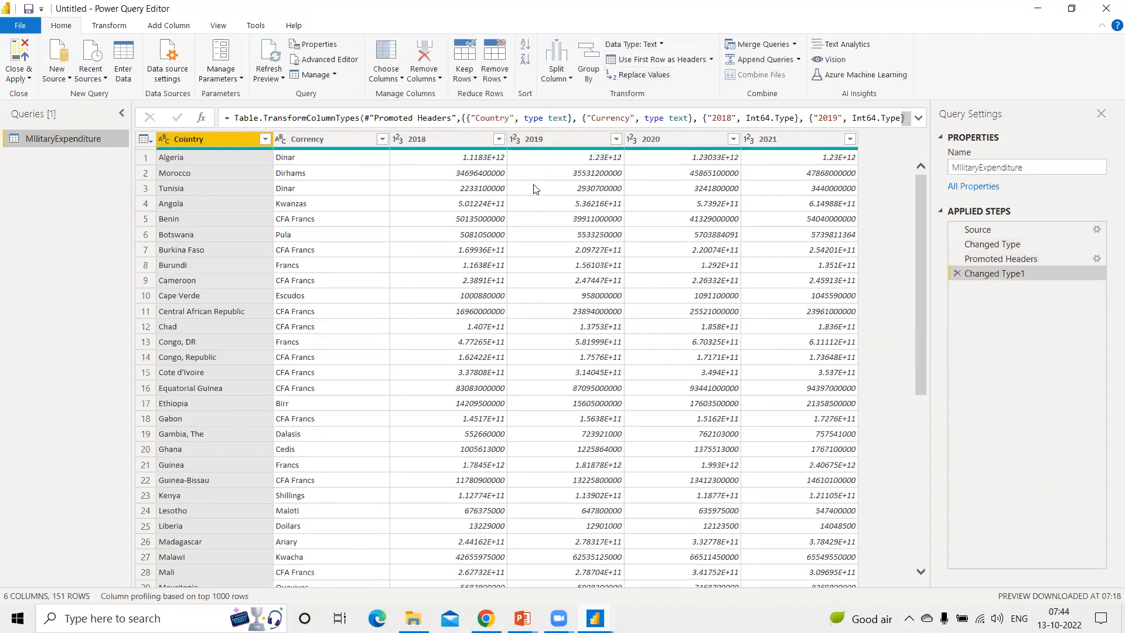
pyautogui.click(690, 139)
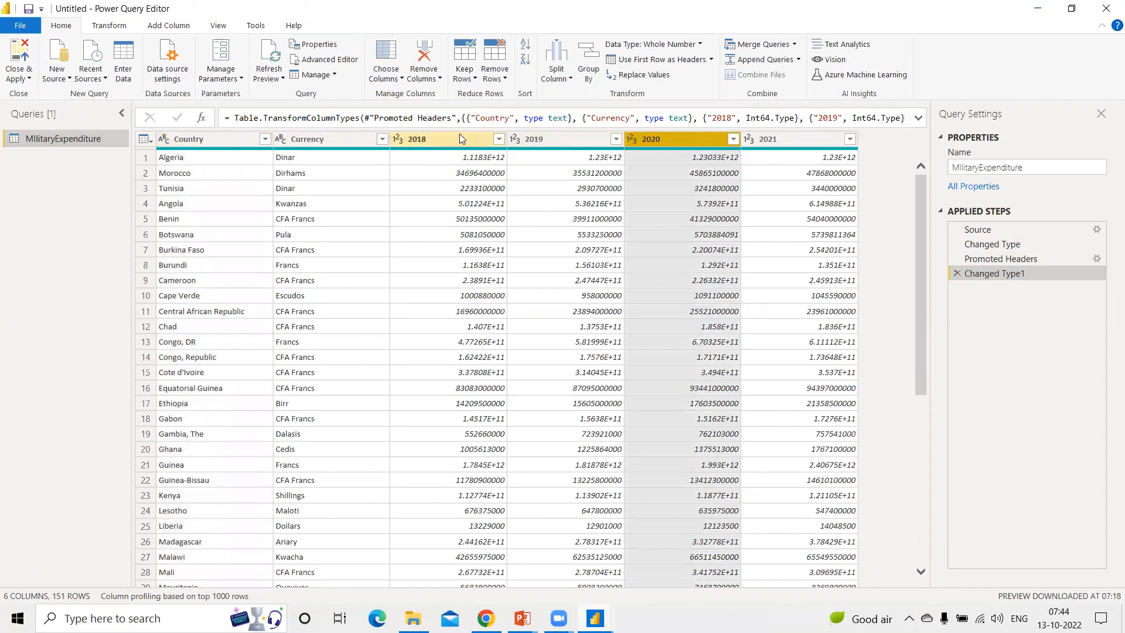
pyautogui.keyDown('shift'); pyautogui.click(460, 138); pyautogui.keyUp('shift')
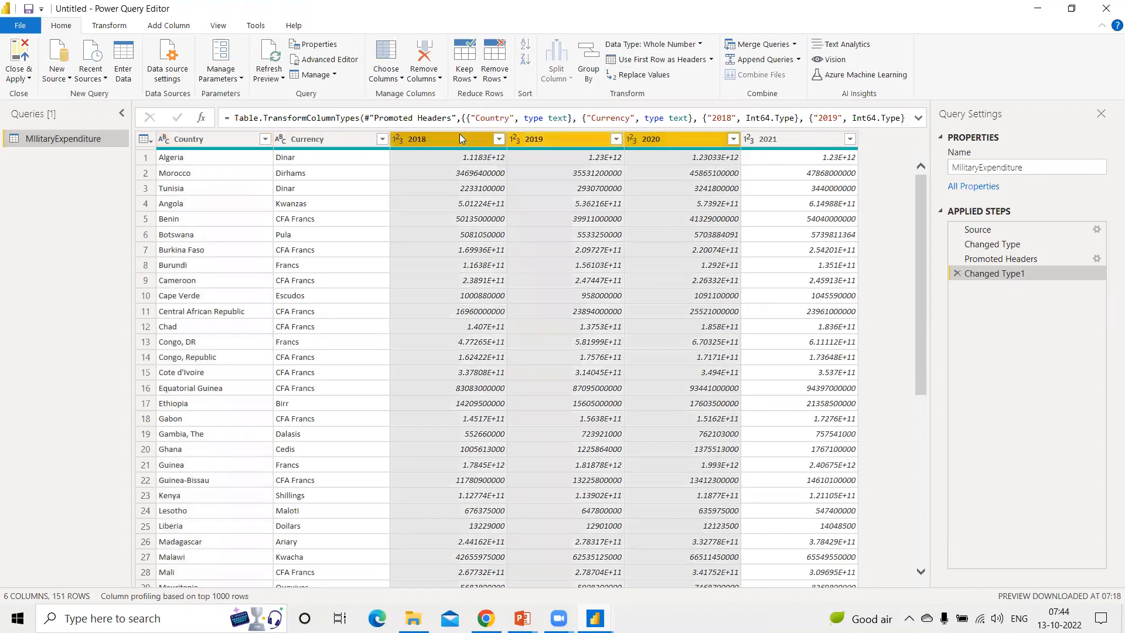
pyautogui.click(429, 79)
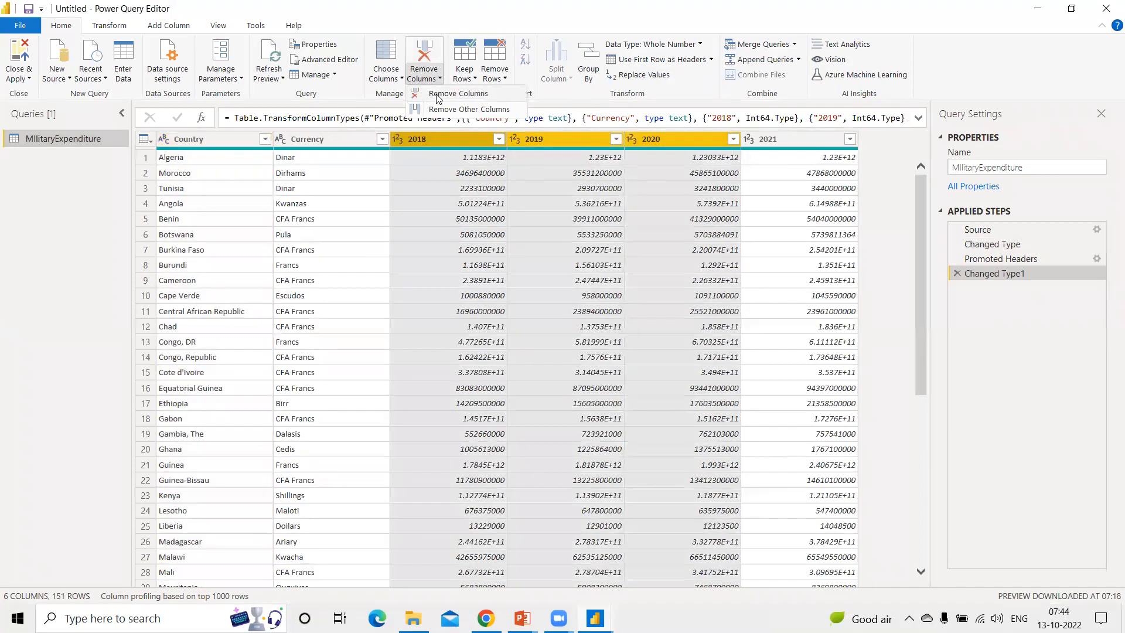
pyautogui.click(437, 95)
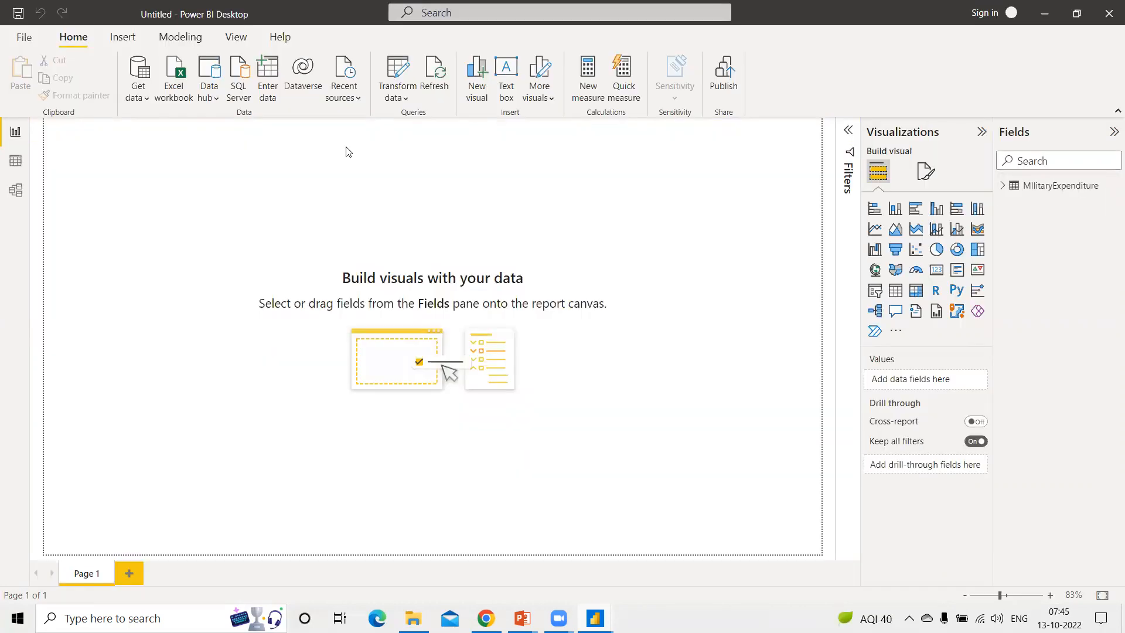
# - Switch to Chrome, copy the address of the Currency Exchange Rates Today page and return to Power BI Desktop
pyautogui.hotkey('alt', 'Tab')
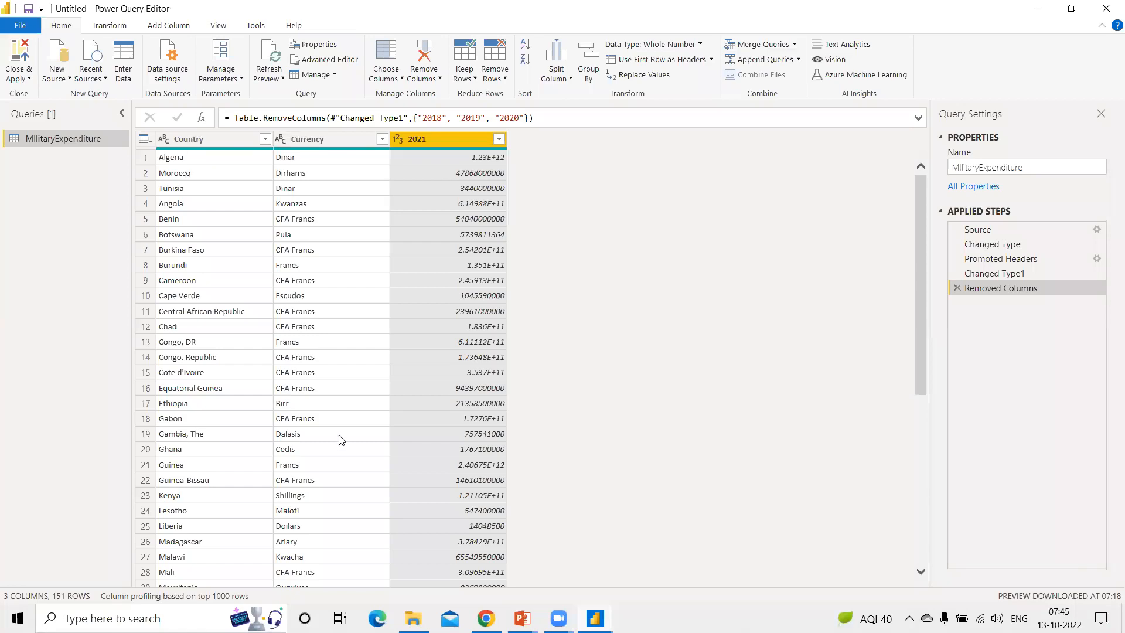
pyautogui.hotkey('alt', 'Tab')
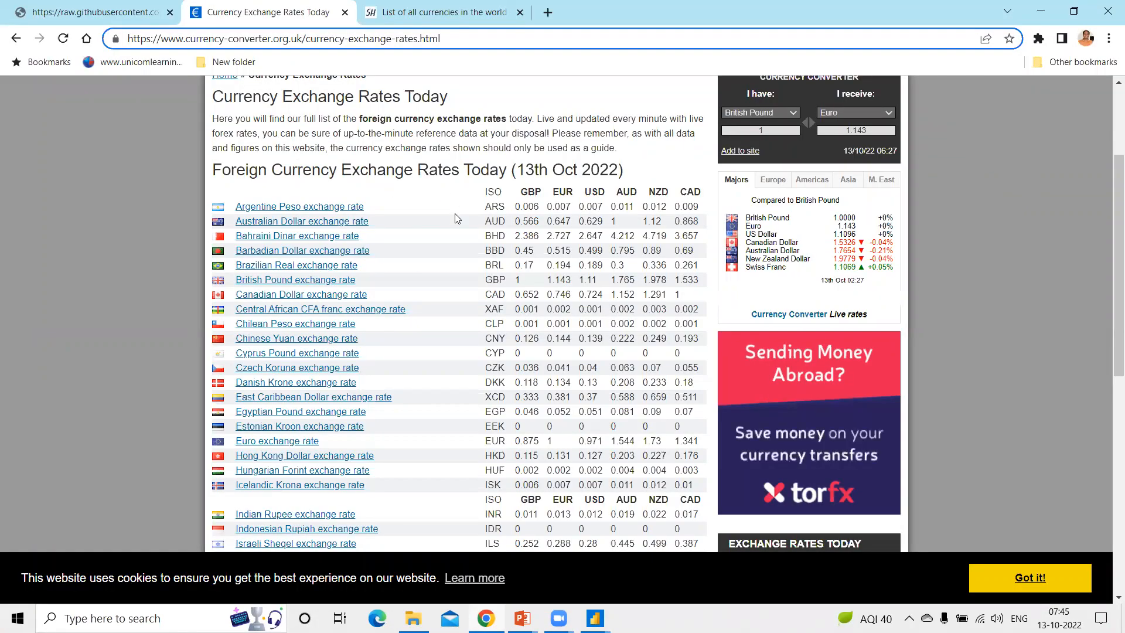
pyautogui.scroll(-3, 457, 218)
pyautogui.scroll(4, 457, 221)
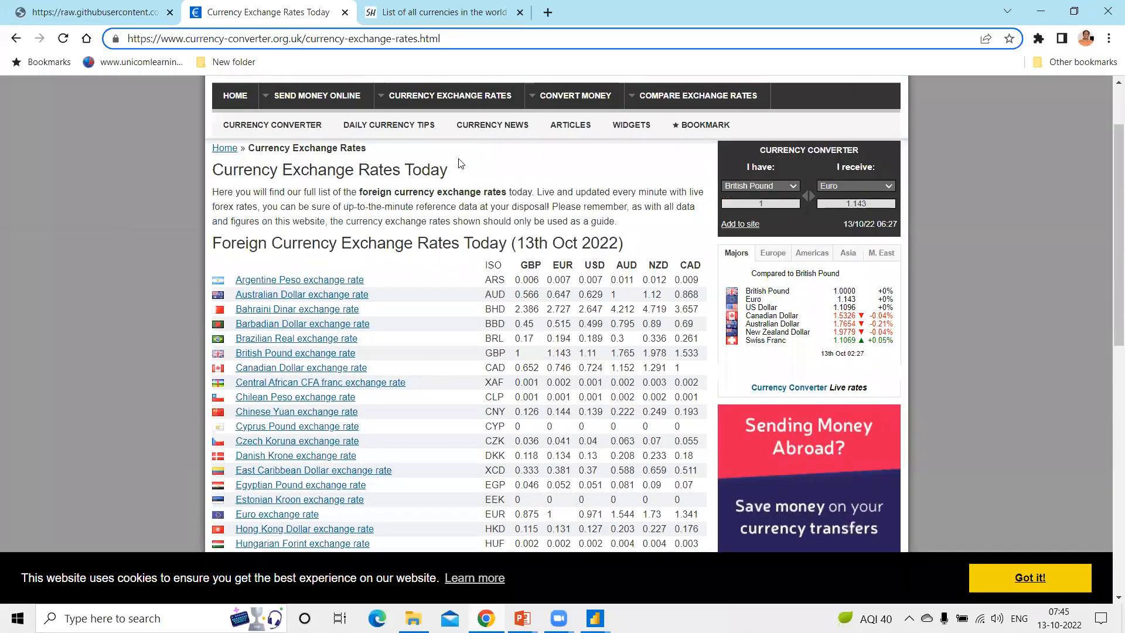
pyautogui.moveTo(449, 38); pyautogui.dragTo(101, 48)
pyautogui.hotkey('ctrl', 'c')
pyautogui.hotkey('alt', 'Tab')
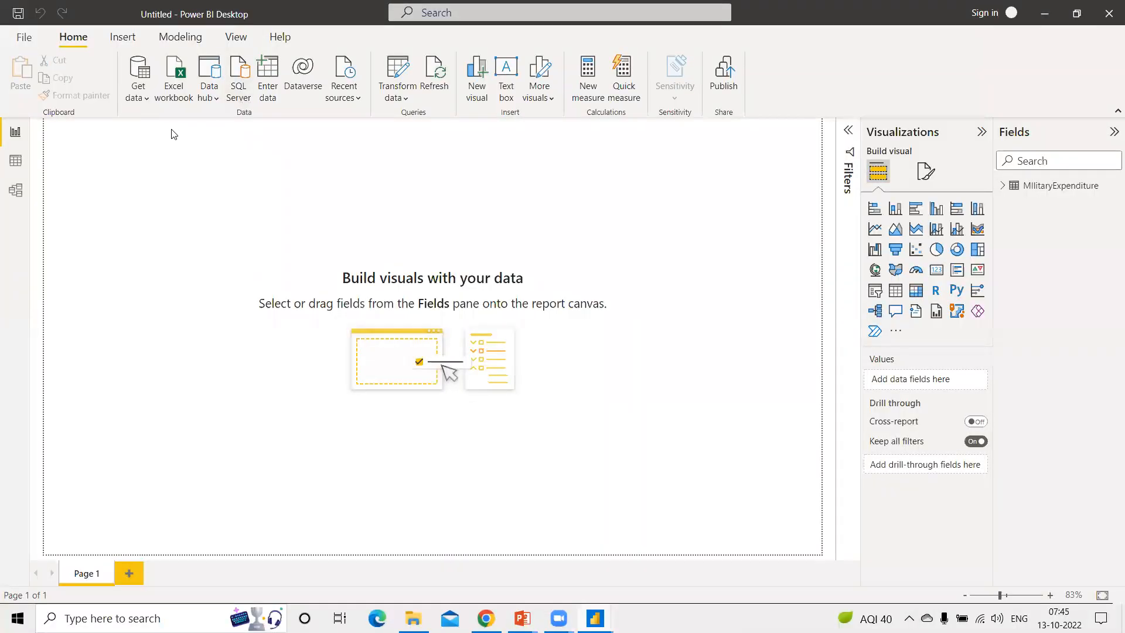
pyautogui.click(140, 94)
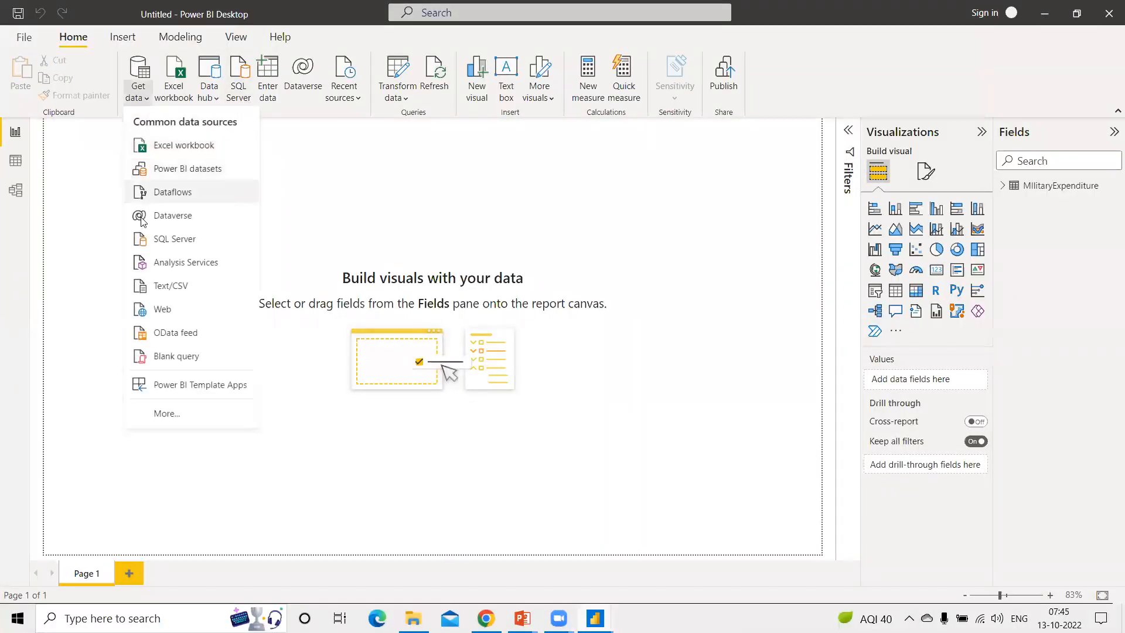
pyautogui.click(163, 311)
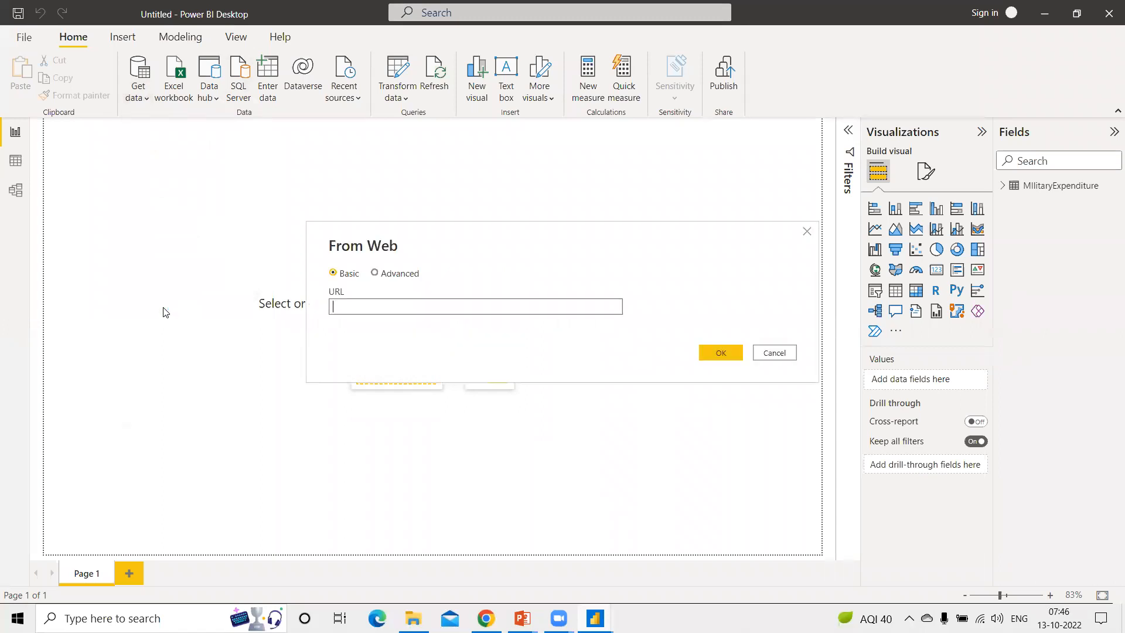
pyautogui.hotkey('ctrl', 'v')
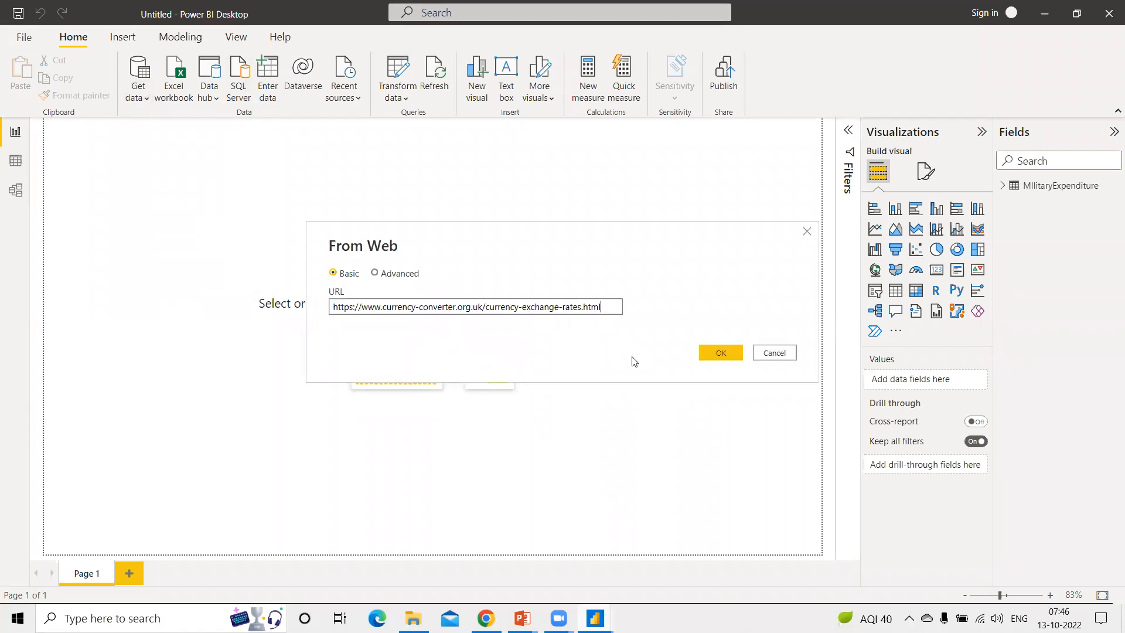
pyautogui.click(732, 352)
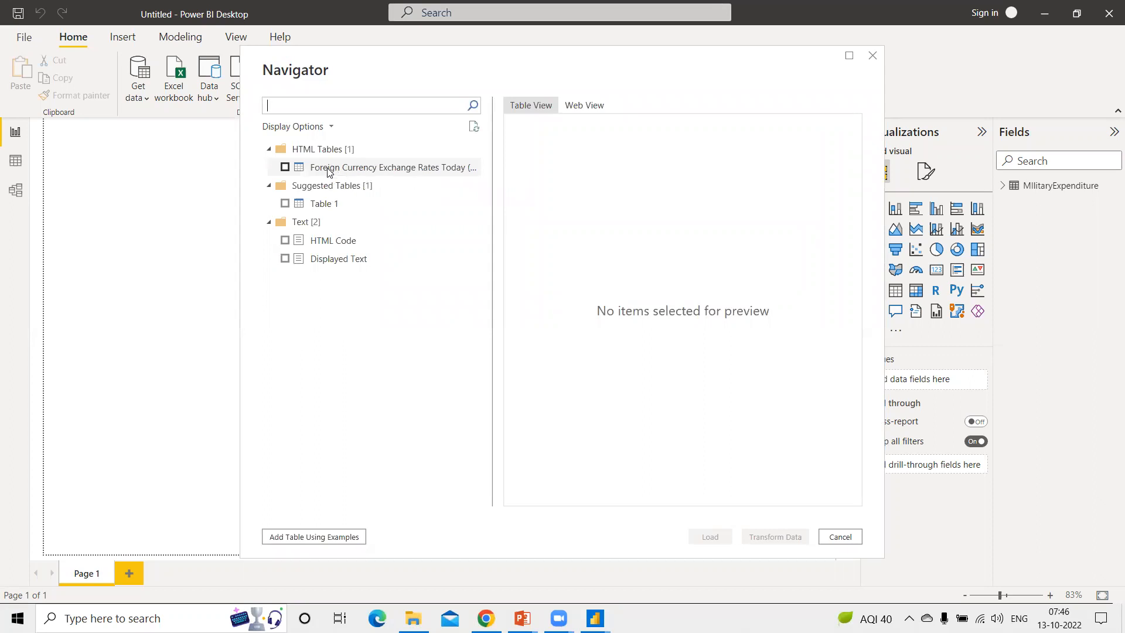
pyautogui.click(285, 167)
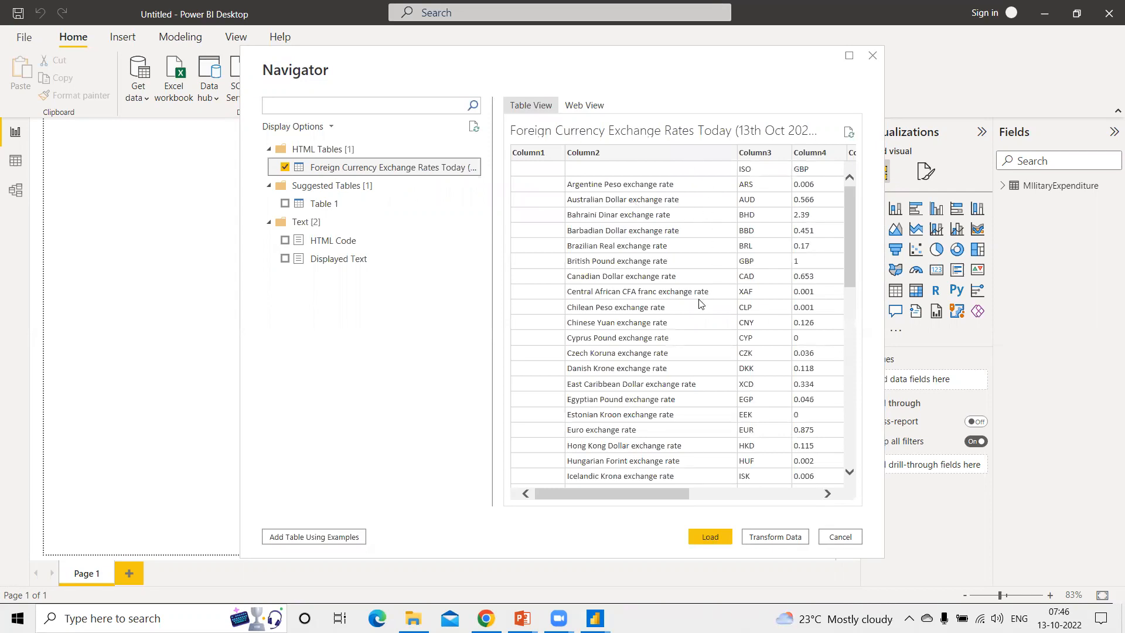
# - Compare the exchange rate table's web page and table previews, and open the table for transformation in Power Query Editor
pyautogui.click(575, 108)
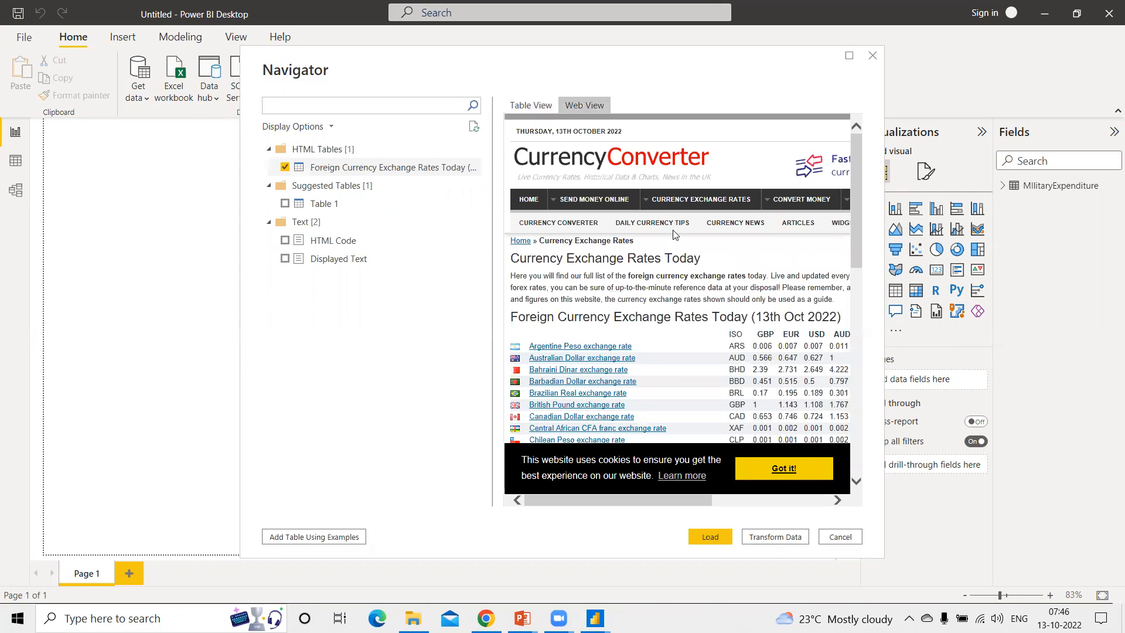
pyautogui.scroll(-15, 673, 234)
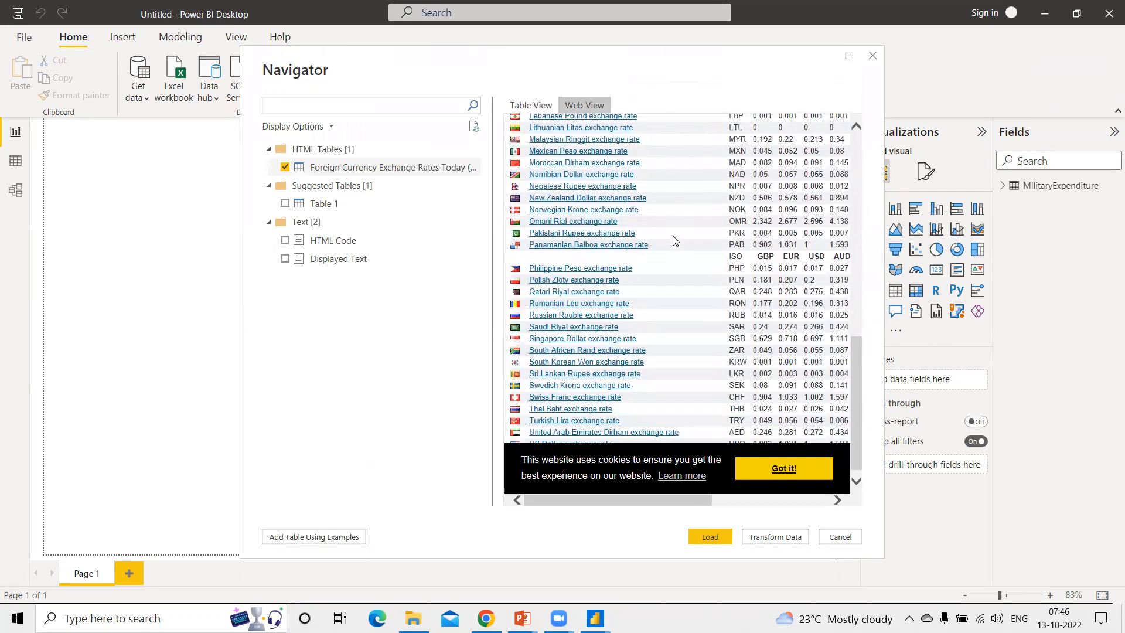
pyautogui.scroll(-1, 673, 241)
pyautogui.scroll(5, 674, 241)
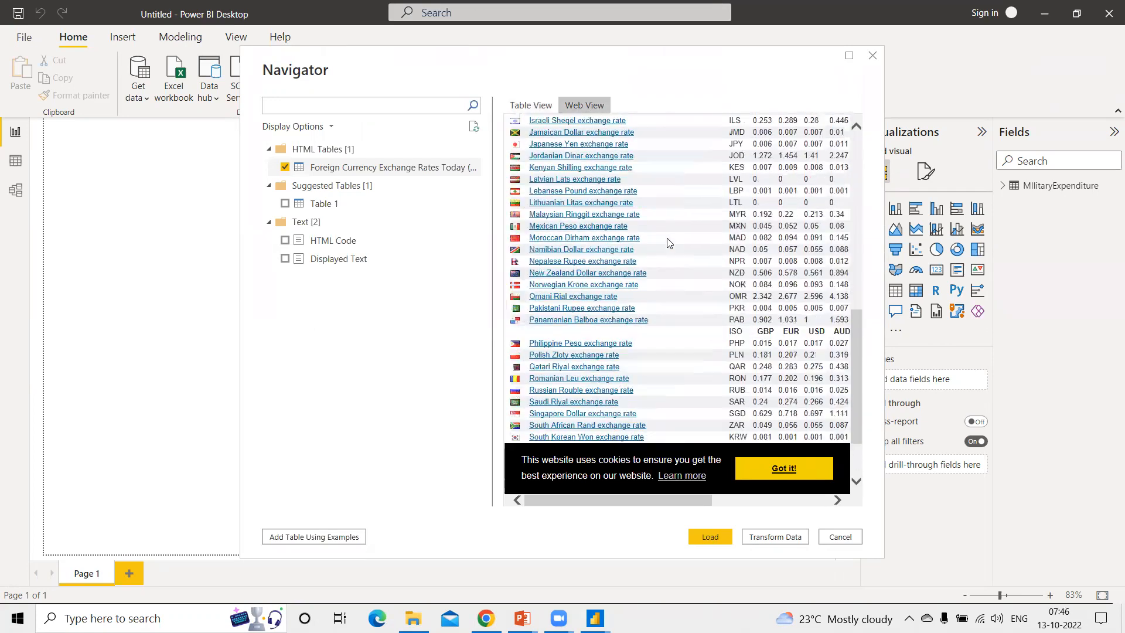
pyautogui.scroll(5, 597, 129)
pyautogui.click(531, 106)
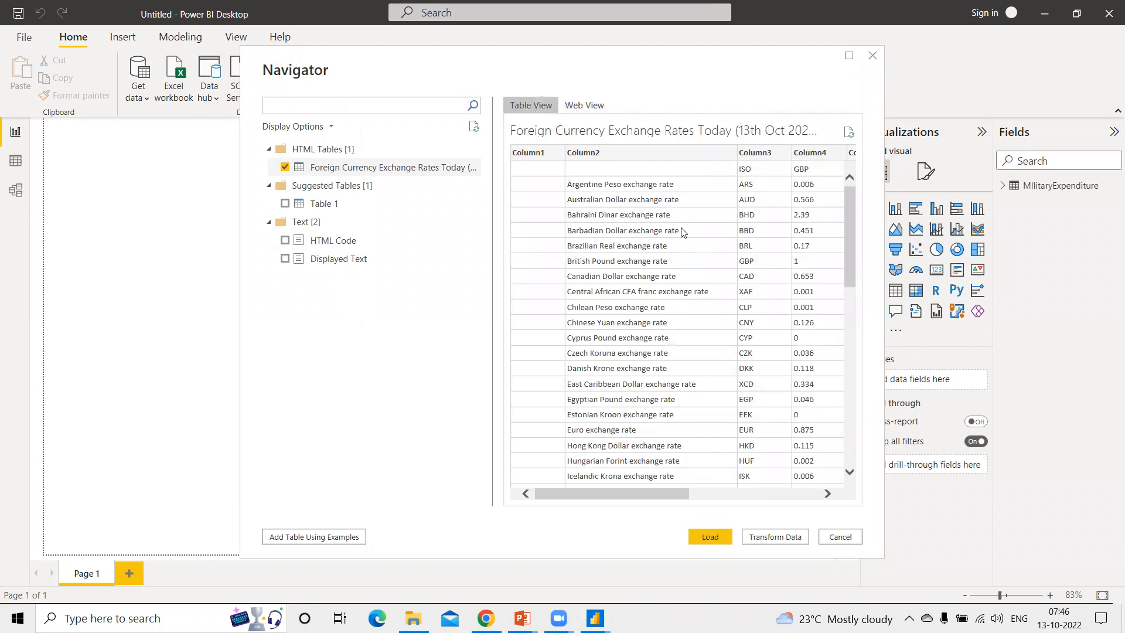
pyautogui.scroll(-13, 681, 231)
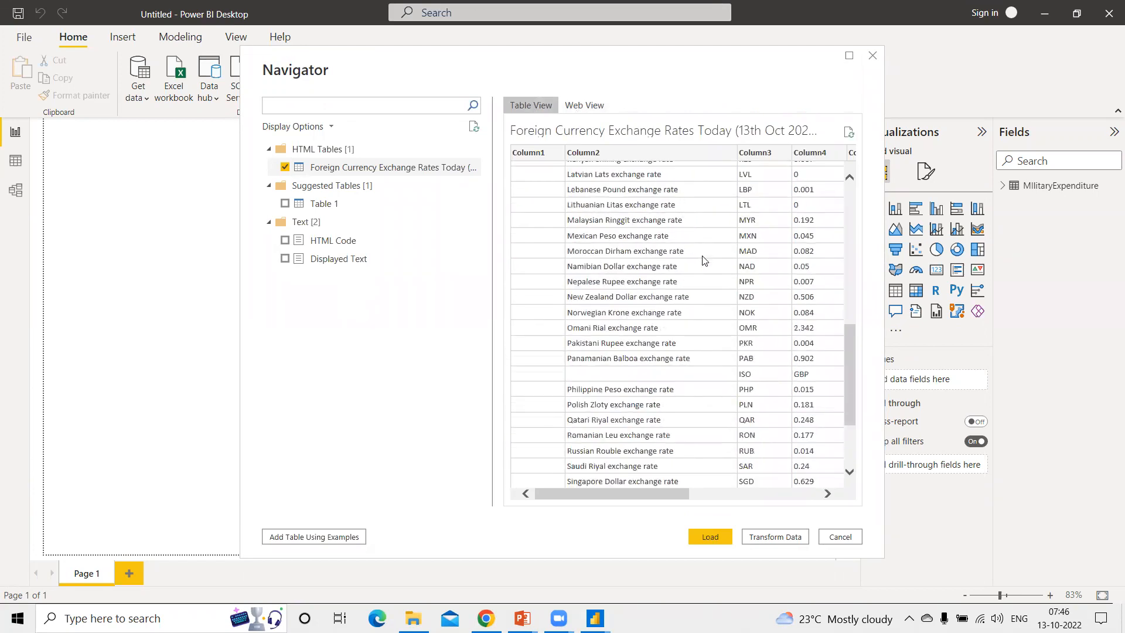
pyautogui.hotkey('alt', 'Tab')
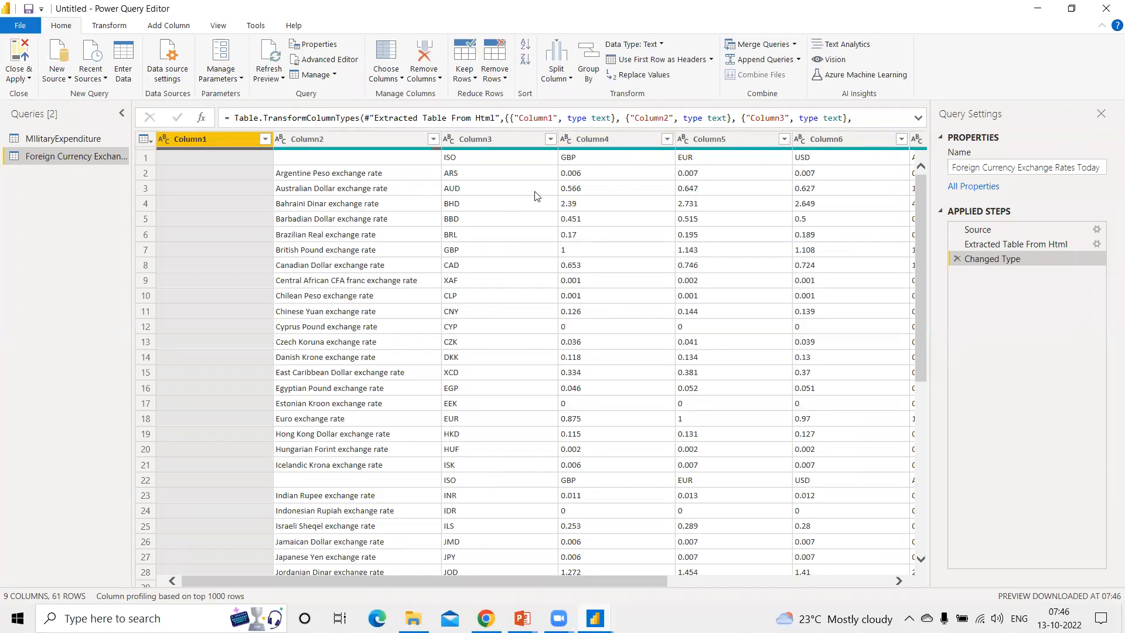
# - Rename the Foreign Currency Exchange Rates Today query as CurrencyExchangeRates
pyautogui.doubleClick(86, 156)
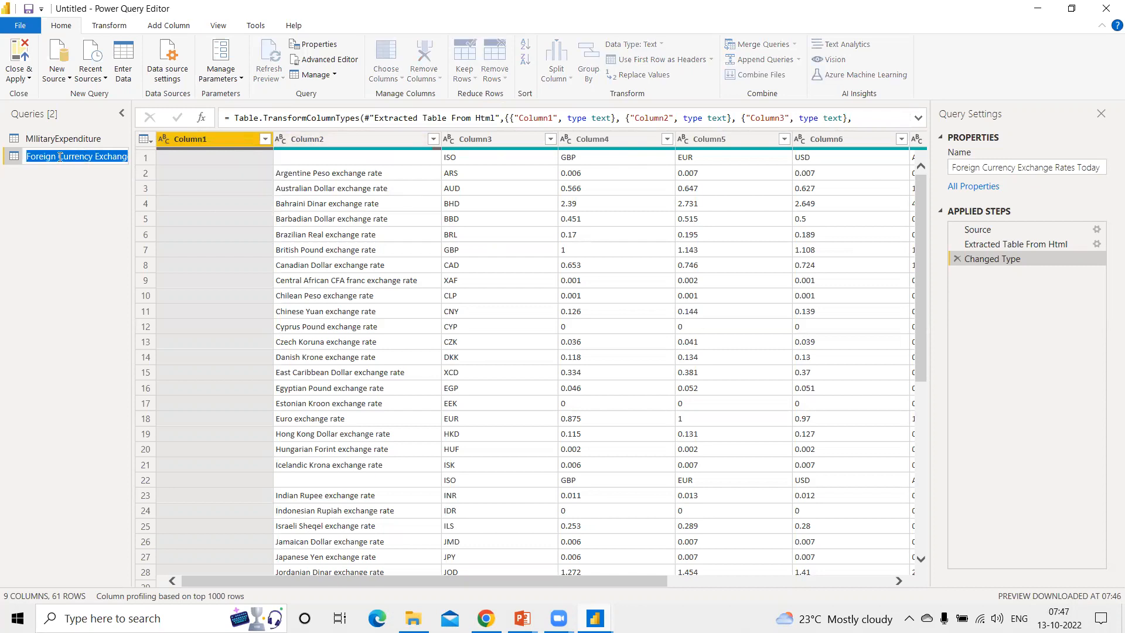
pyautogui.press('Return')
pyautogui.press('F2')
pyautogui.press('Home')
pyautogui.hotkey('ctrl', 'Delete')
pyautogui.press('Right')
pyautogui.press('Right')
pyautogui.press('Right')
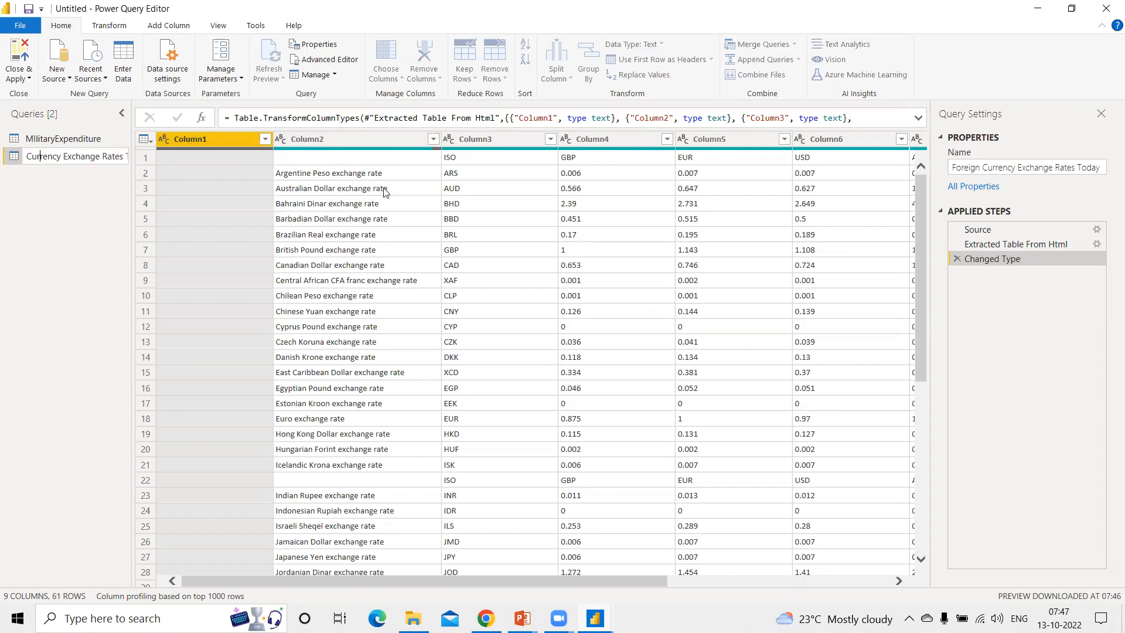
pyautogui.press('Delete')
pyautogui.press('Delete')
pyautogui.hotkey('shift', 'End')
pyautogui.press('Delete')
# - Remove the empty Column1 from CurrencyExchangeRates and use the first row as headers
pyautogui.click(218, 140)
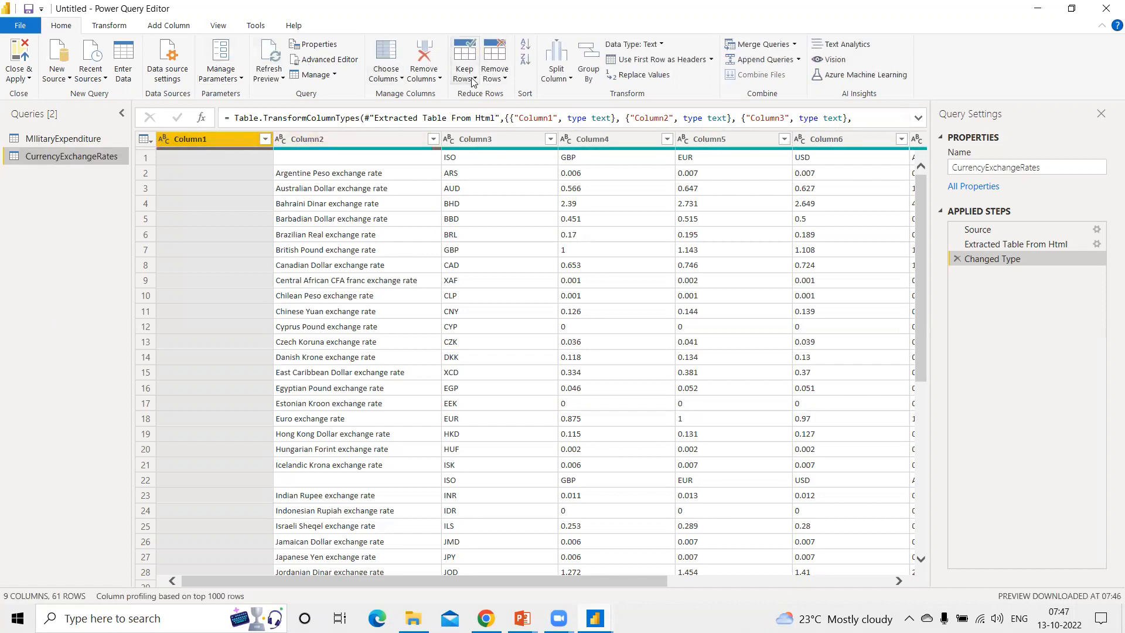
pyautogui.click(424, 76)
pyautogui.click(434, 91)
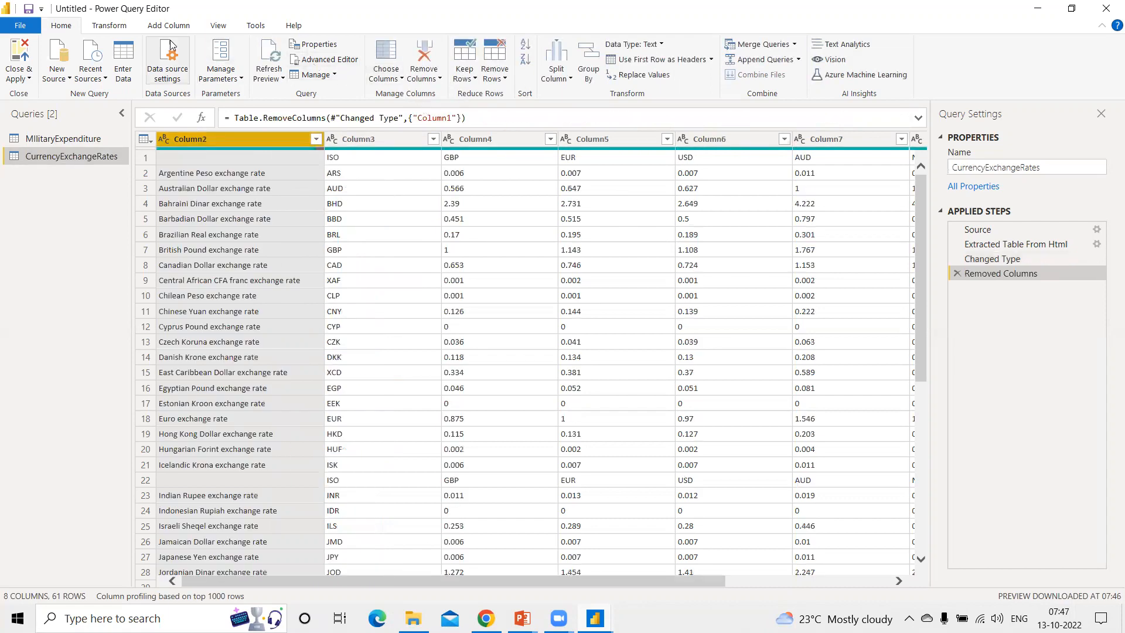
pyautogui.click(650, 61)
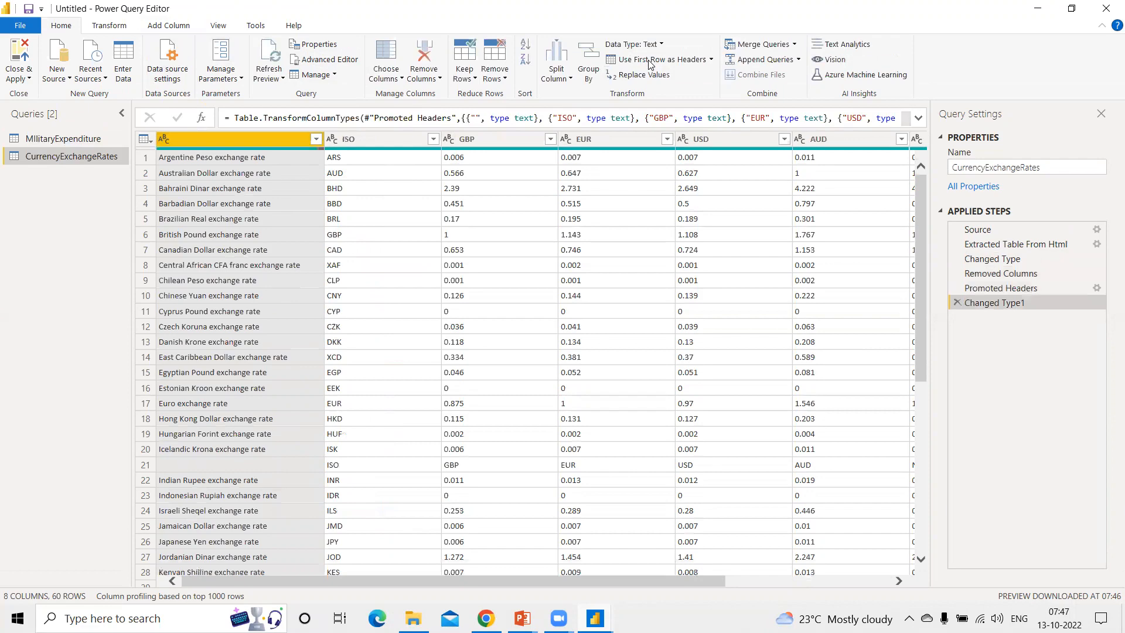
# - Filter the unnamed currency description column to exclude blank values, removing the repeated header rows
pyautogui.scroll(-2, 378, 209)
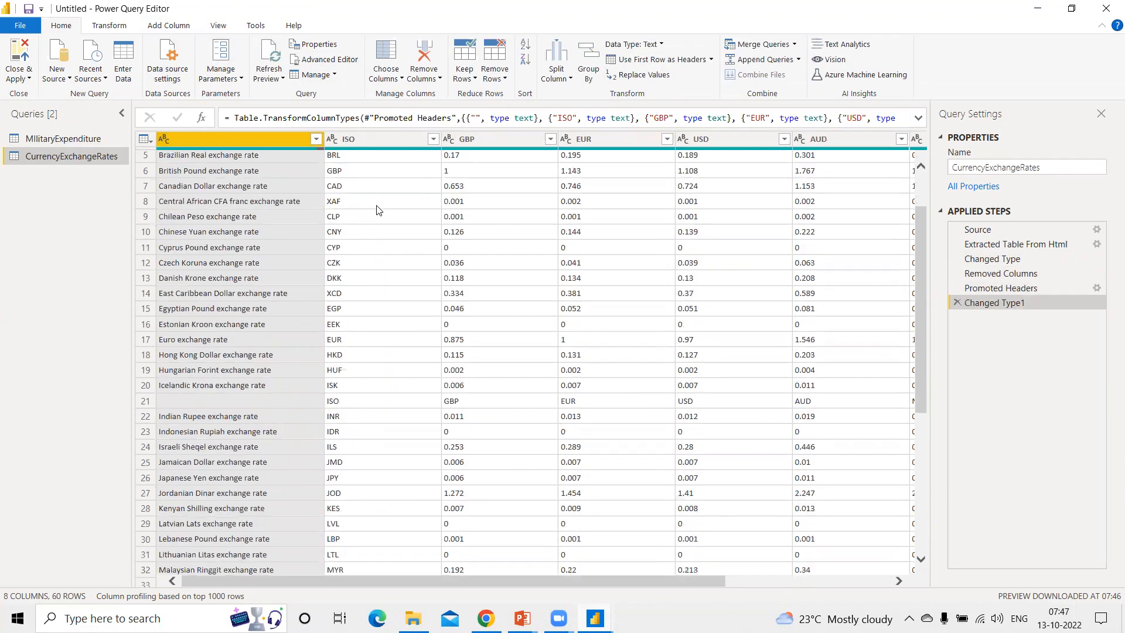
pyautogui.scroll(-2, 378, 210)
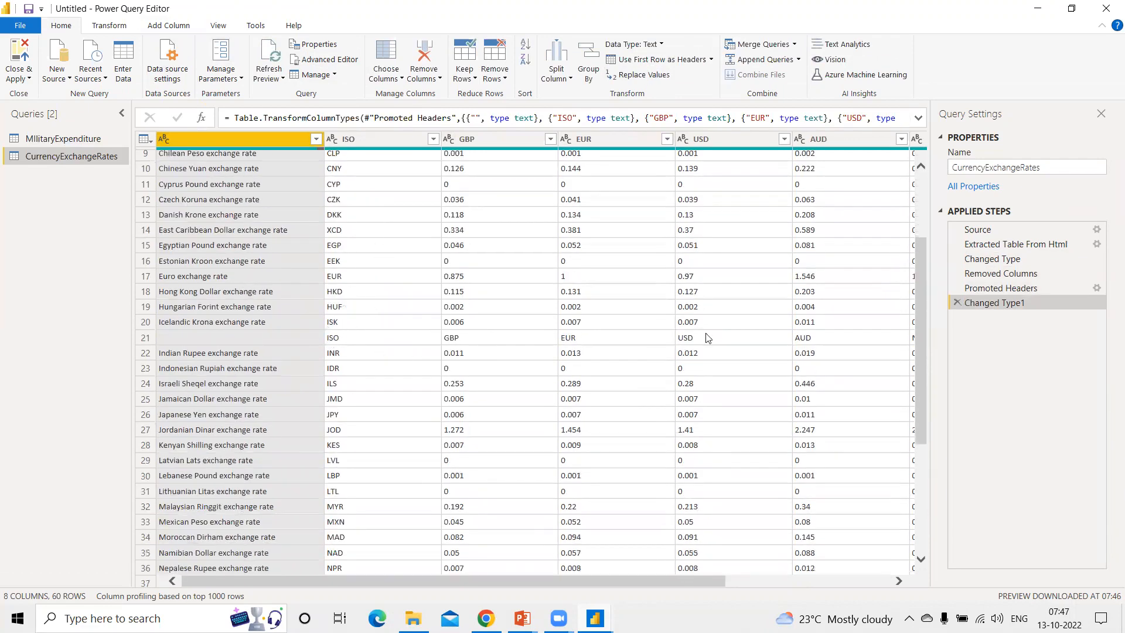
pyautogui.scroll(-5, 360, 350)
pyautogui.scroll(-2, 360, 350)
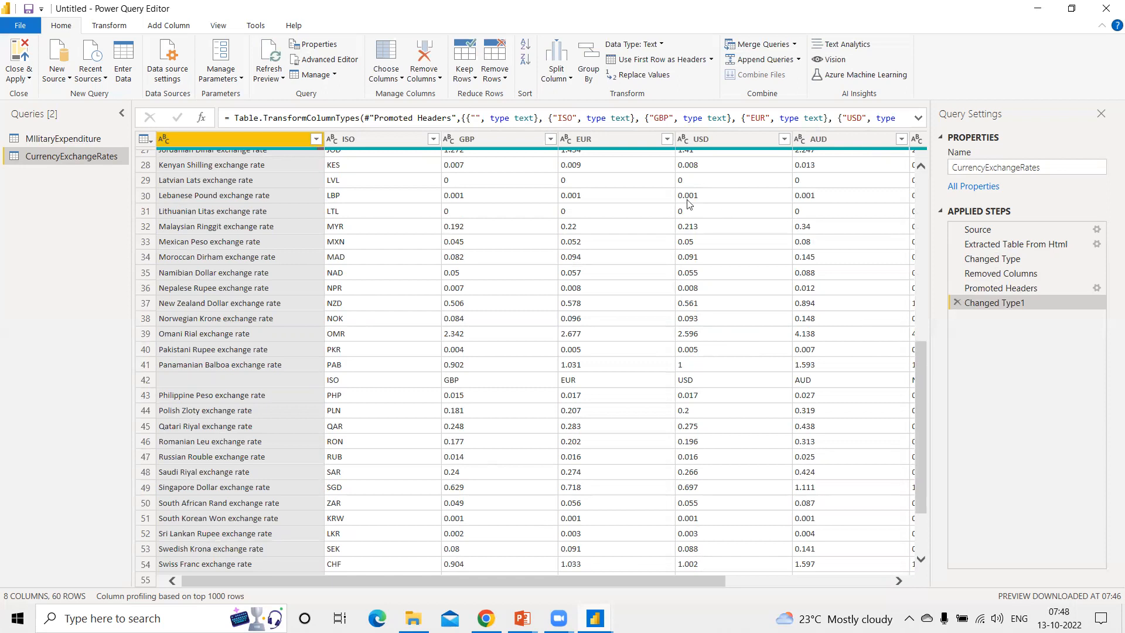
pyautogui.click(316, 141)
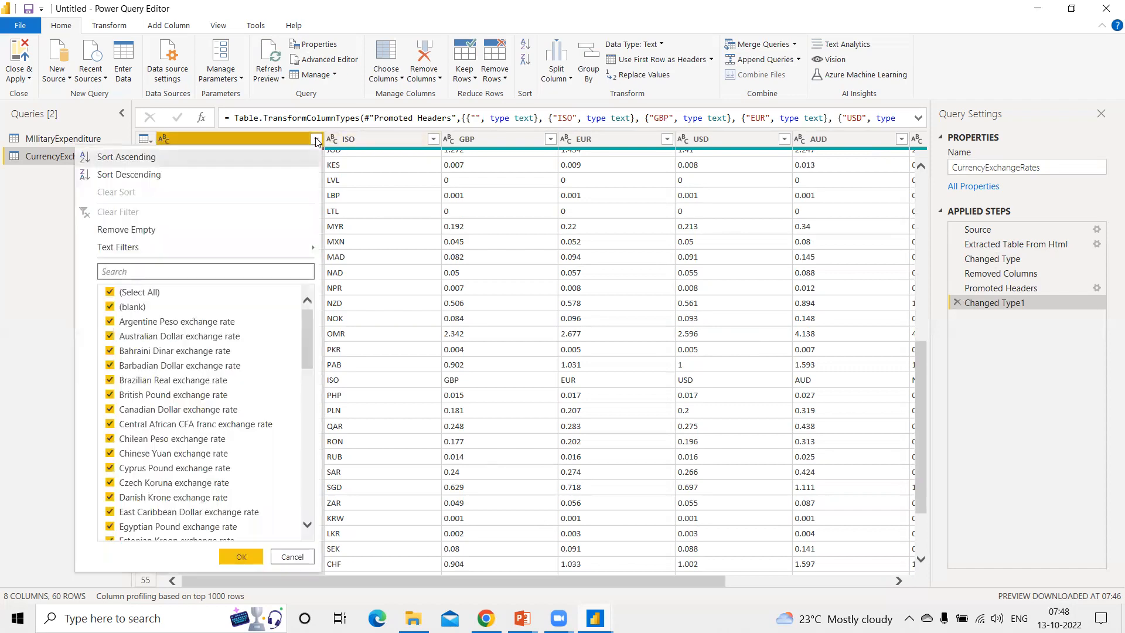
pyautogui.click(110, 306)
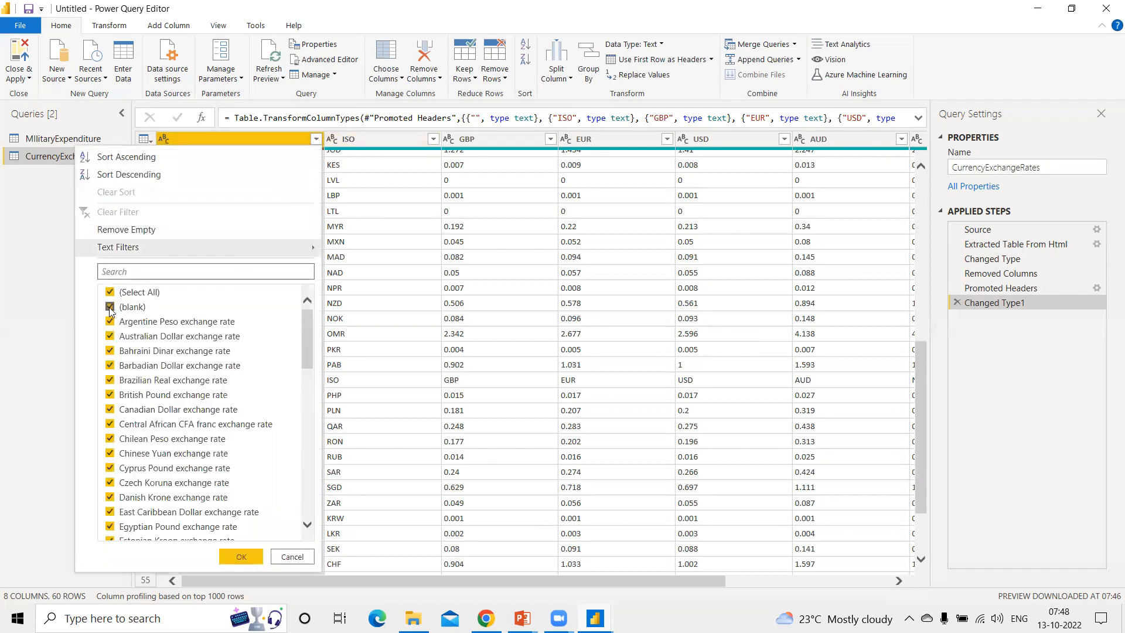
pyautogui.click(239, 556)
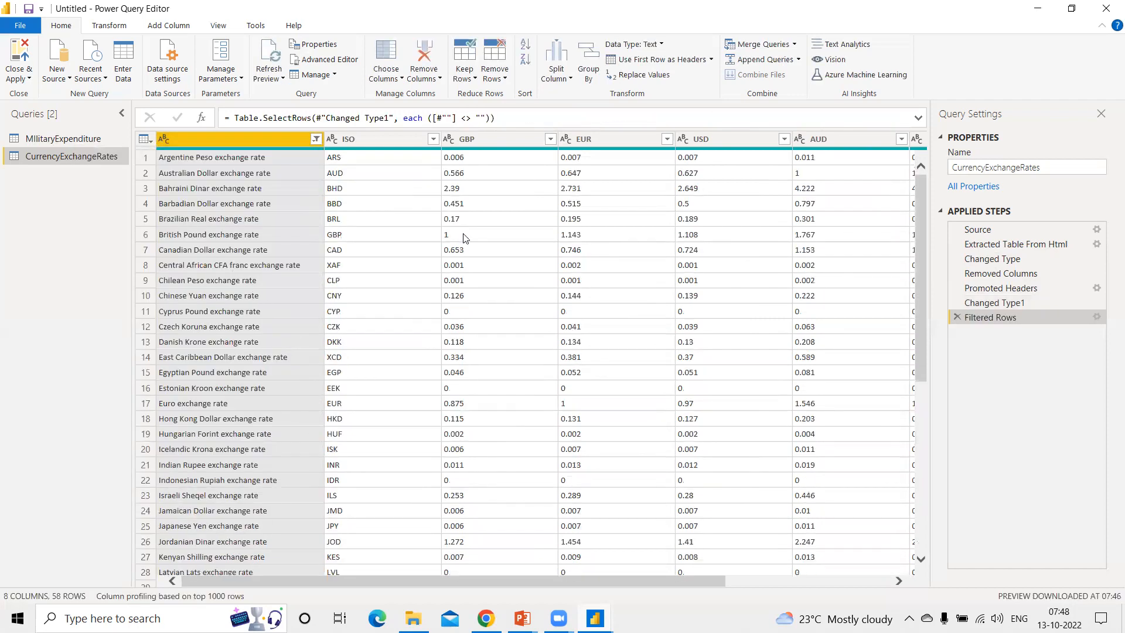
# - Change the data type of the GBP and EUR columns to Decimal Number
pyautogui.scroll(-7, 384, 278)
pyautogui.scroll(7, 384, 278)
pyautogui.click(484, 139)
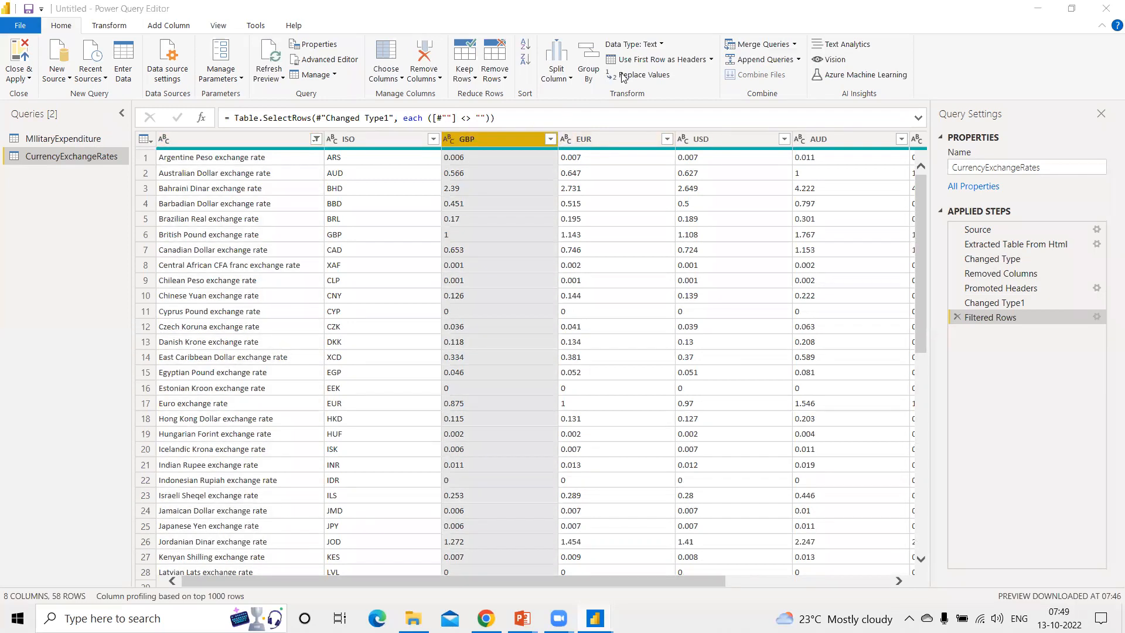
pyautogui.click(651, 45)
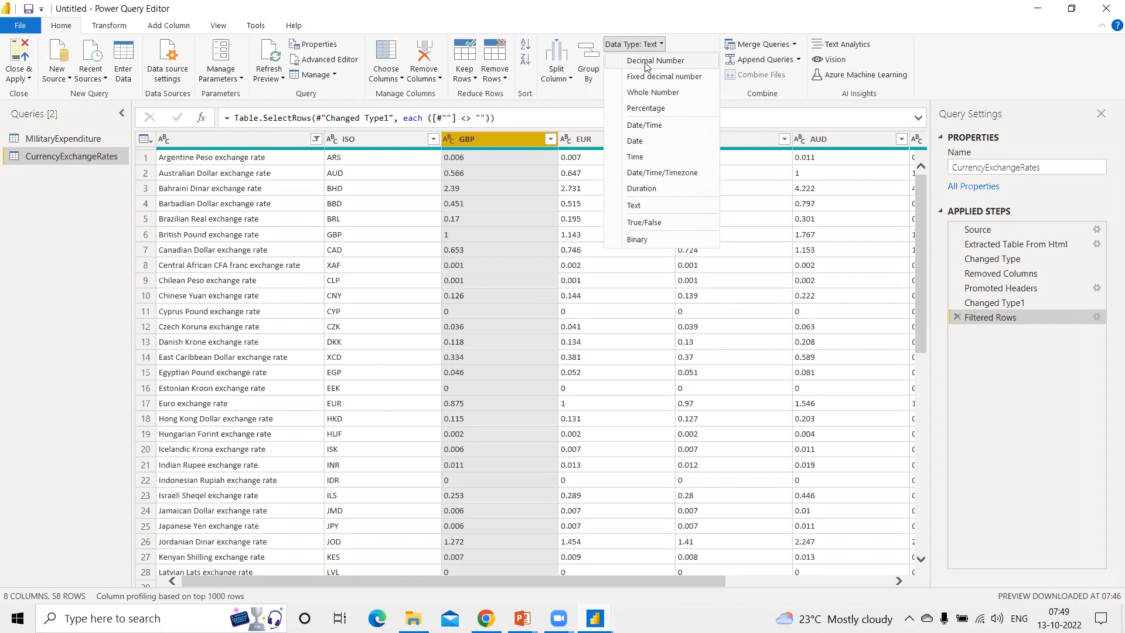
pyautogui.click(646, 62)
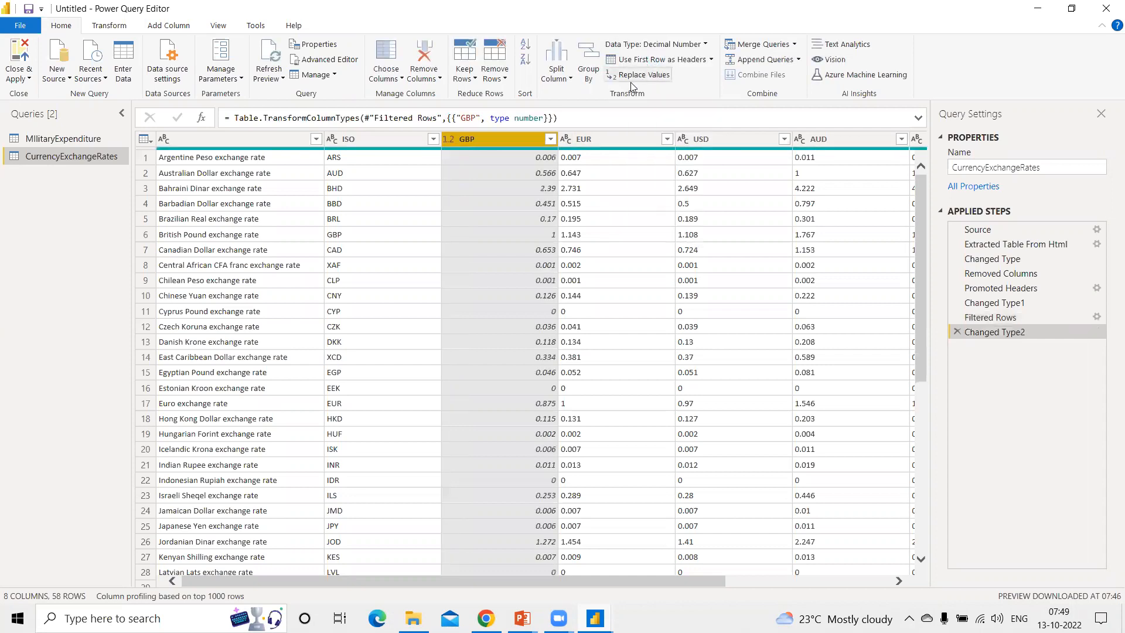
pyautogui.click(598, 140)
pyautogui.click(633, 44)
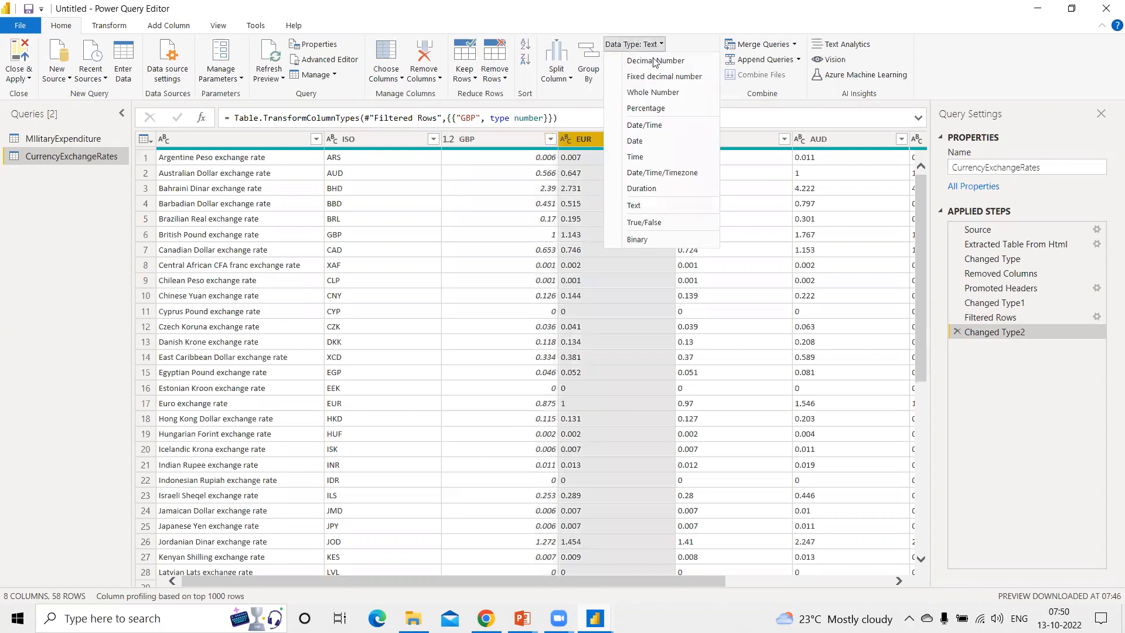
pyautogui.click(649, 61)
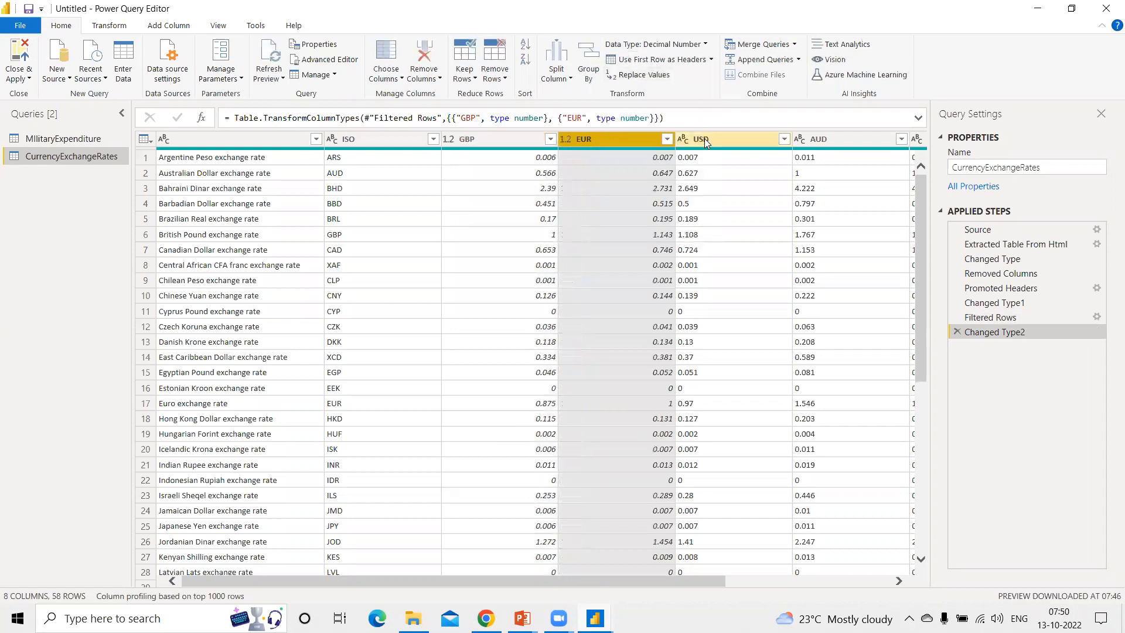
# - Change the data type of the USD and AUD columns to Decimal Number
pyautogui.click(705, 138)
pyautogui.click(656, 47)
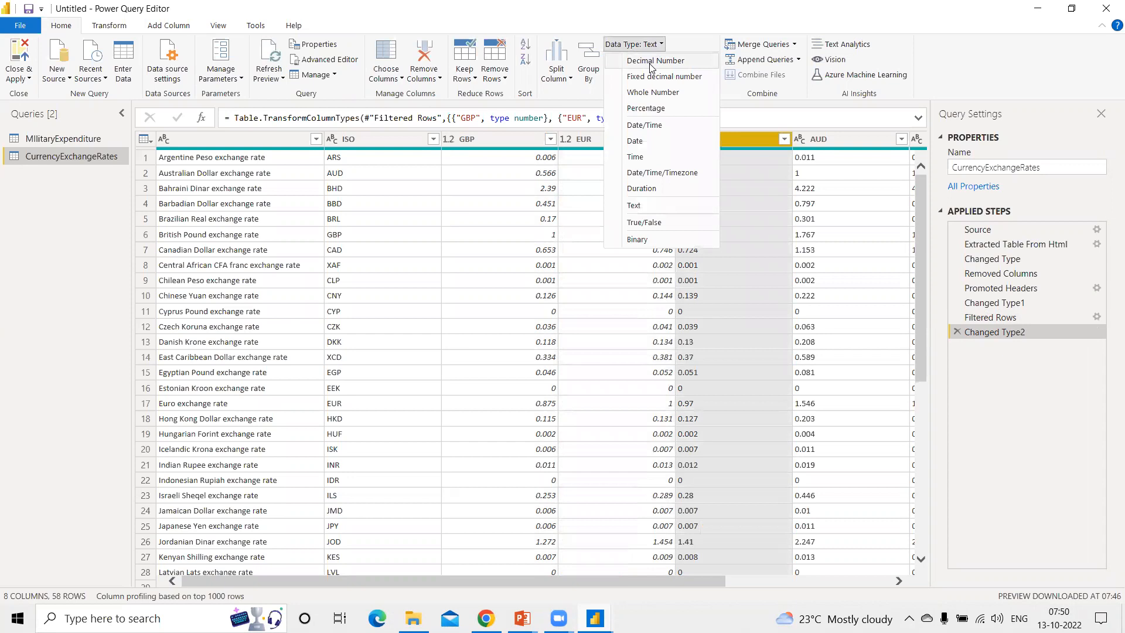
pyautogui.click(651, 62)
pyautogui.click(814, 138)
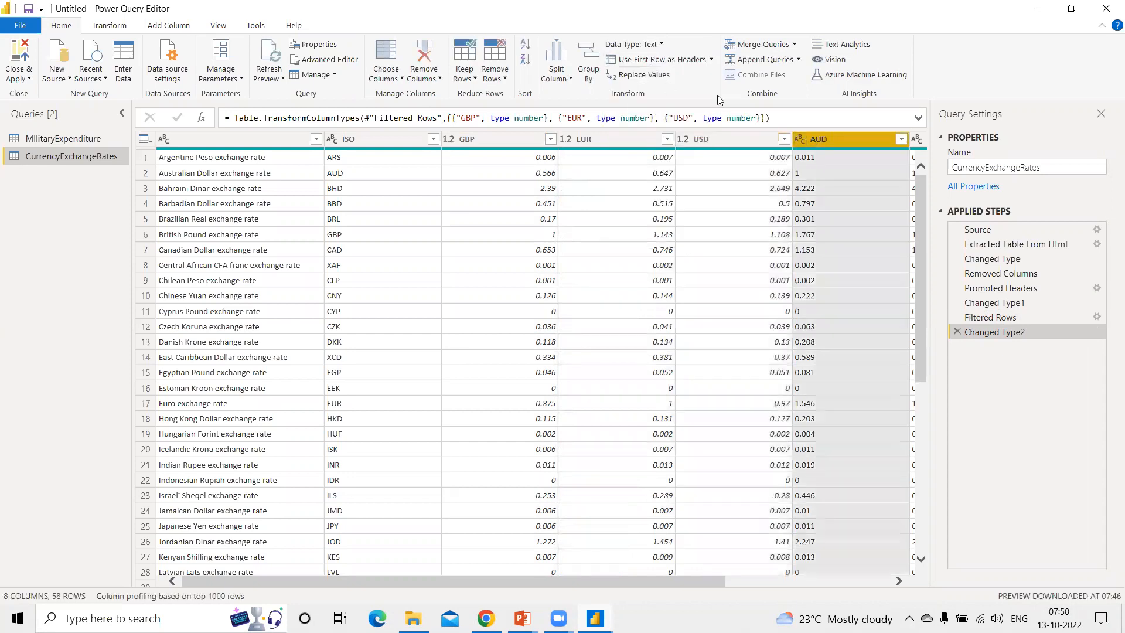
pyautogui.click(639, 46)
pyautogui.click(655, 60)
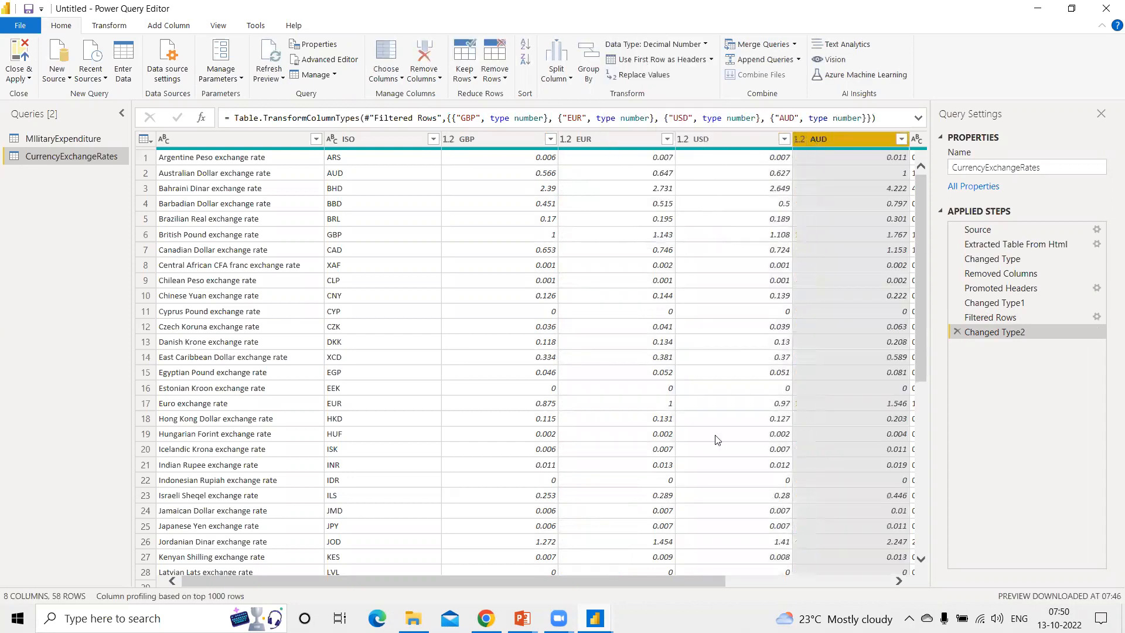
# - Change the data type of the NZD and CAD columns to Decimal Number and review the table's rows
pyautogui.moveTo(614, 577); pyautogui.dragTo(771, 578)
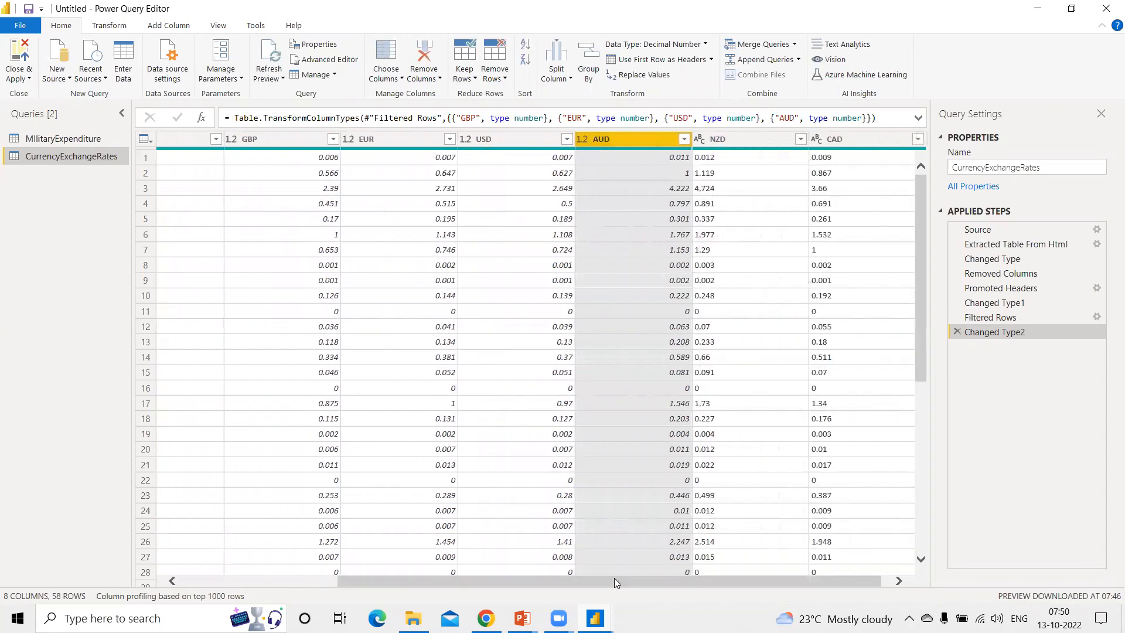
pyautogui.click(760, 152)
pyautogui.click(633, 44)
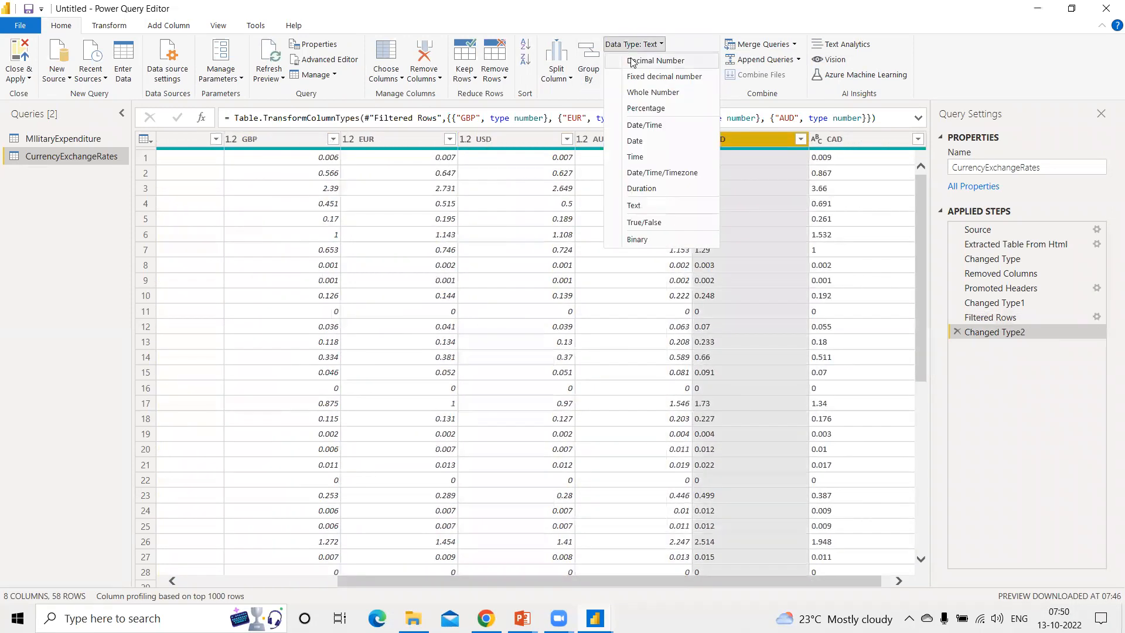
pyautogui.click(655, 60)
pyautogui.click(838, 141)
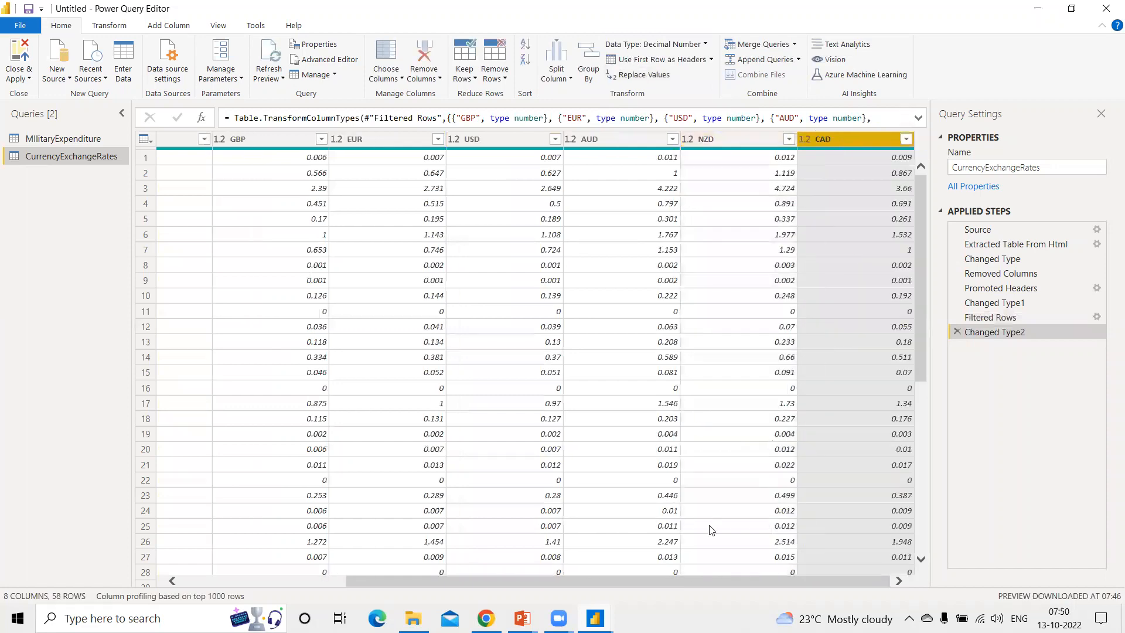
pyautogui.moveTo(686, 579); pyautogui.dragTo(510, 579)
pyautogui.scroll(-6, 409, 275)
pyautogui.scroll(-2, 408, 279)
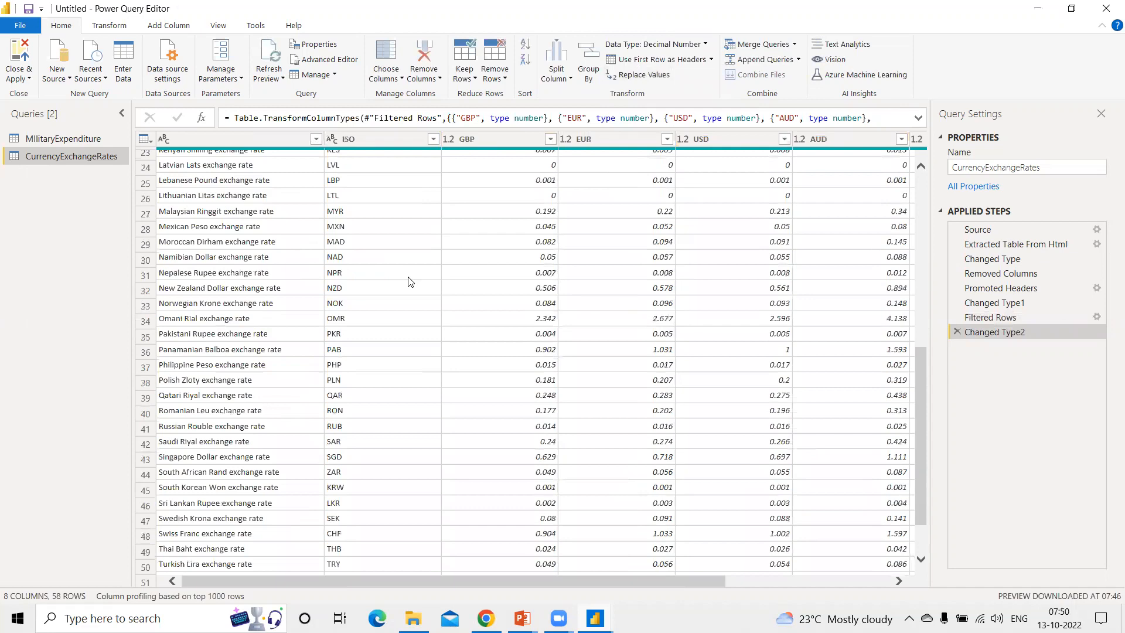
pyautogui.scroll(6, 408, 282)
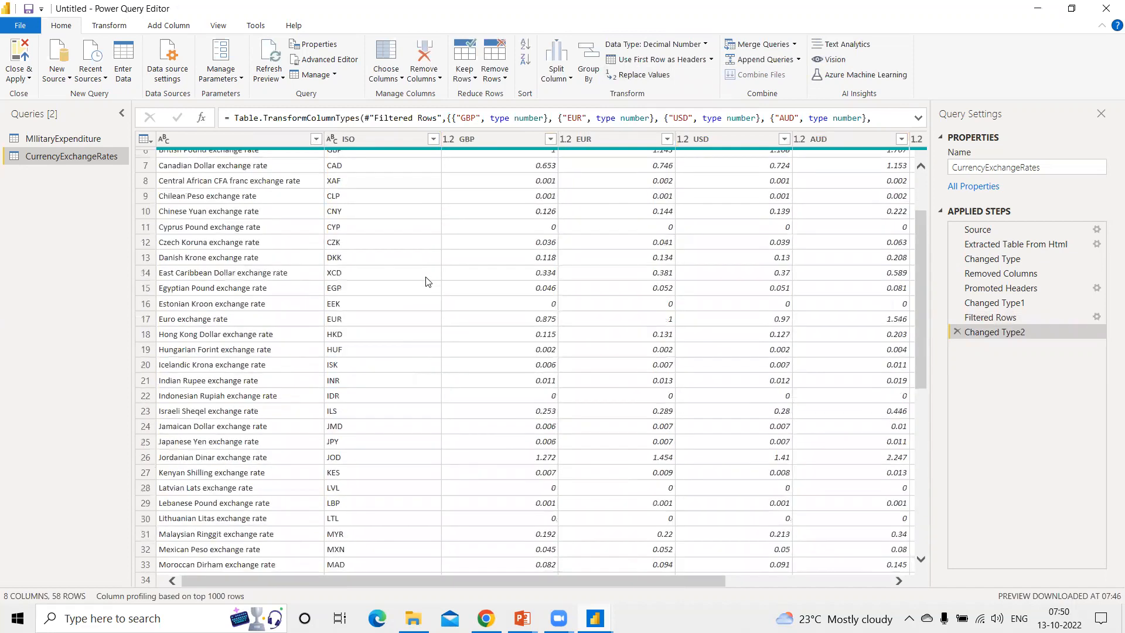
# - Switch to Chrome and copy the web address of the sport-histoire.fr page listing all currencies in the world
pyautogui.scroll(2, 435, 282)
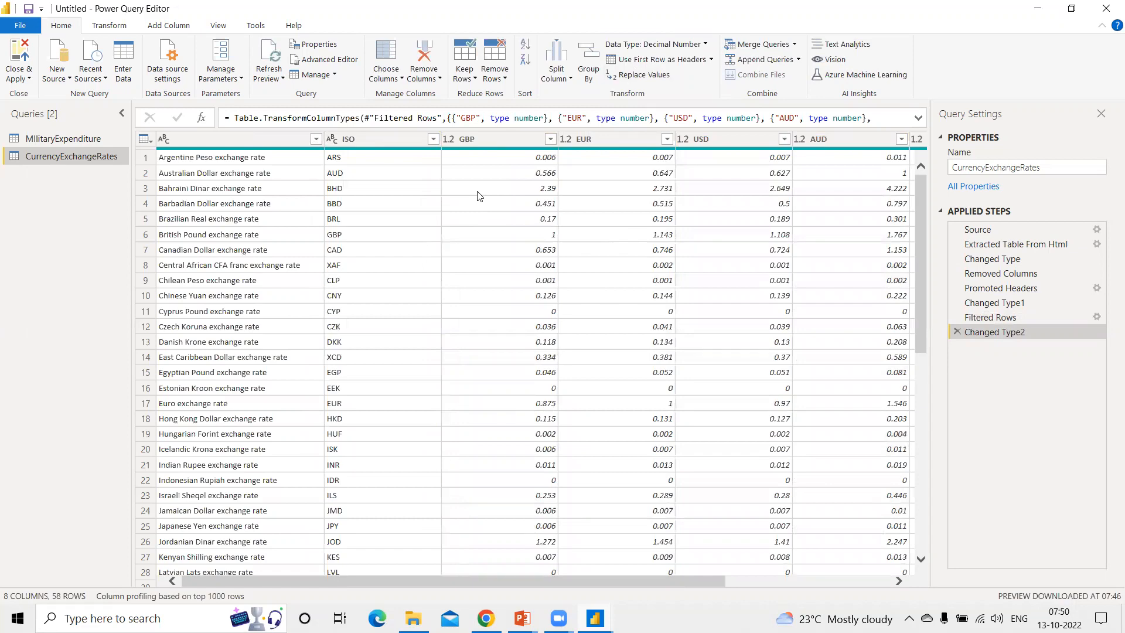
pyautogui.hotkey('alt', 'Tab')
pyautogui.click(280, 309)
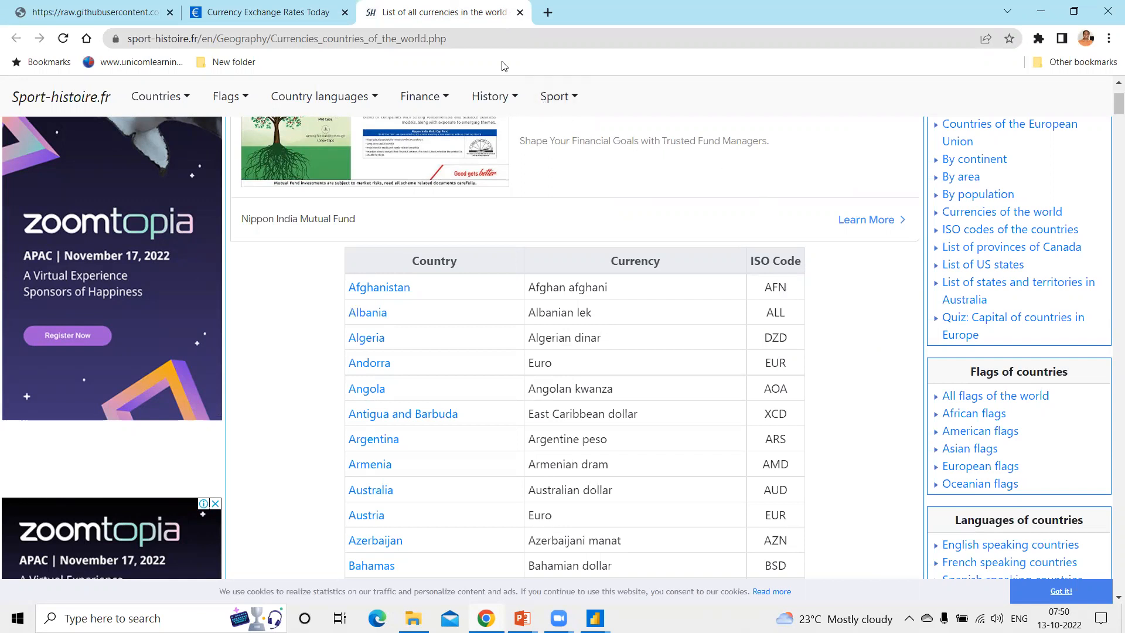
pyautogui.click(493, 35)
pyautogui.hotkey('ctrl', 'c')
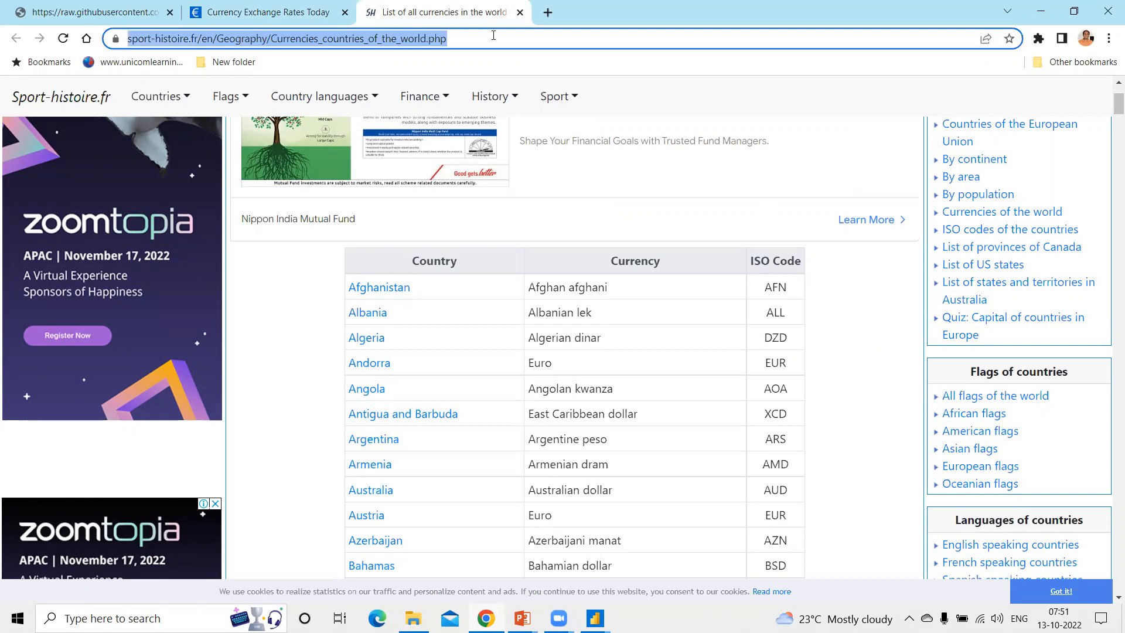
# - Return to Power BI Desktop and connect to a Web data source using the copied currencies page URL
pyautogui.hotkey('alt', 'Tab')
pyautogui.click(144, 94)
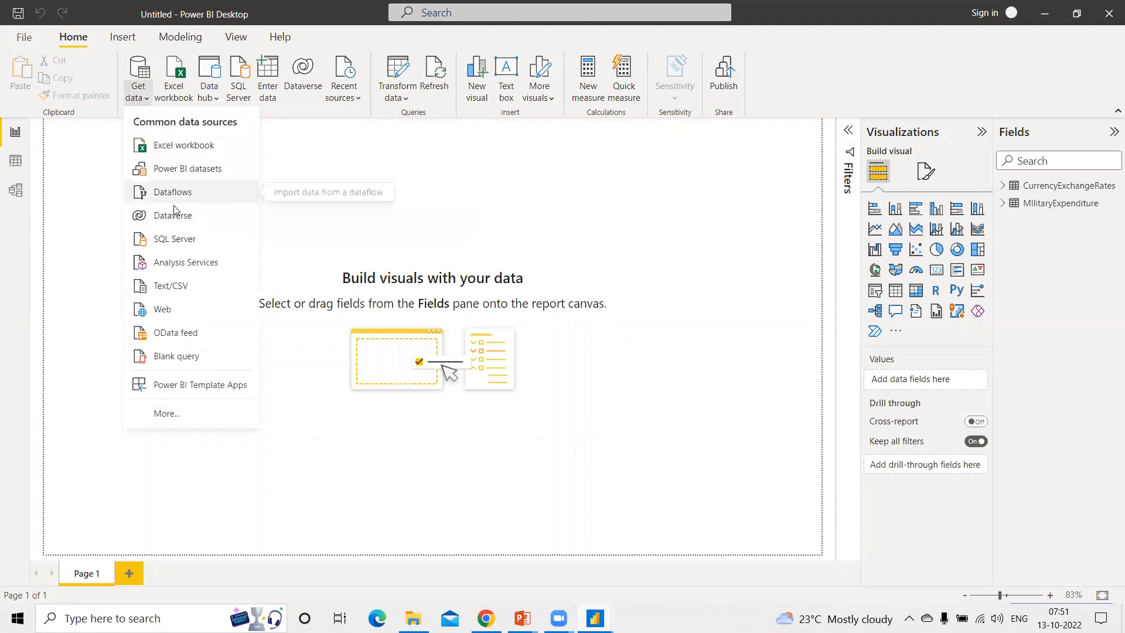
pyautogui.click(175, 319)
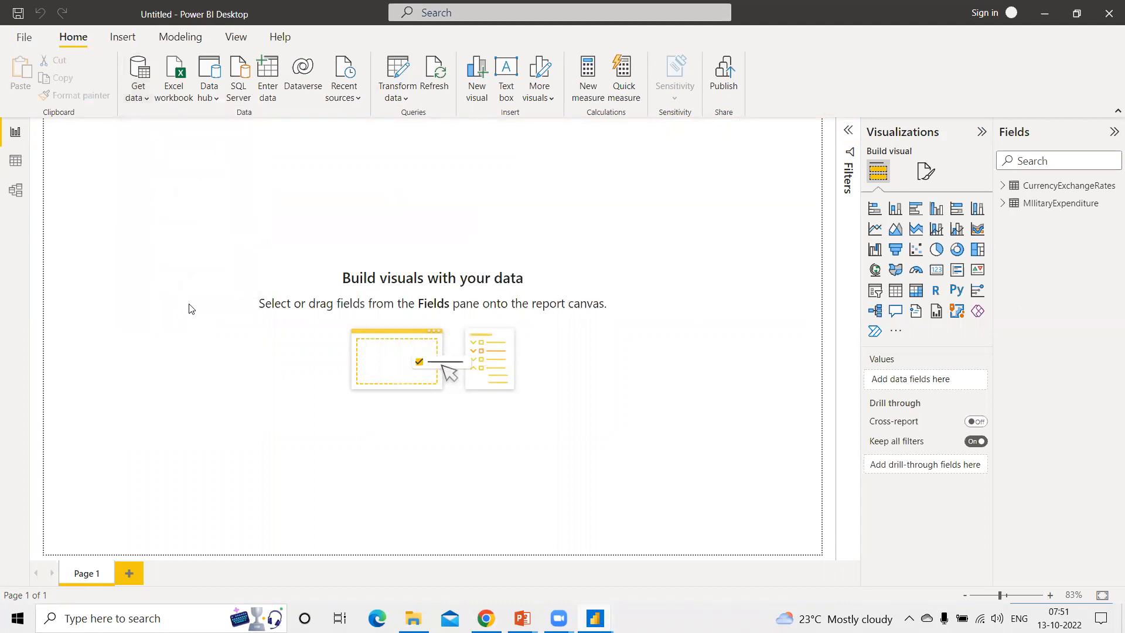
pyautogui.hotkey('ctrl', 'v')
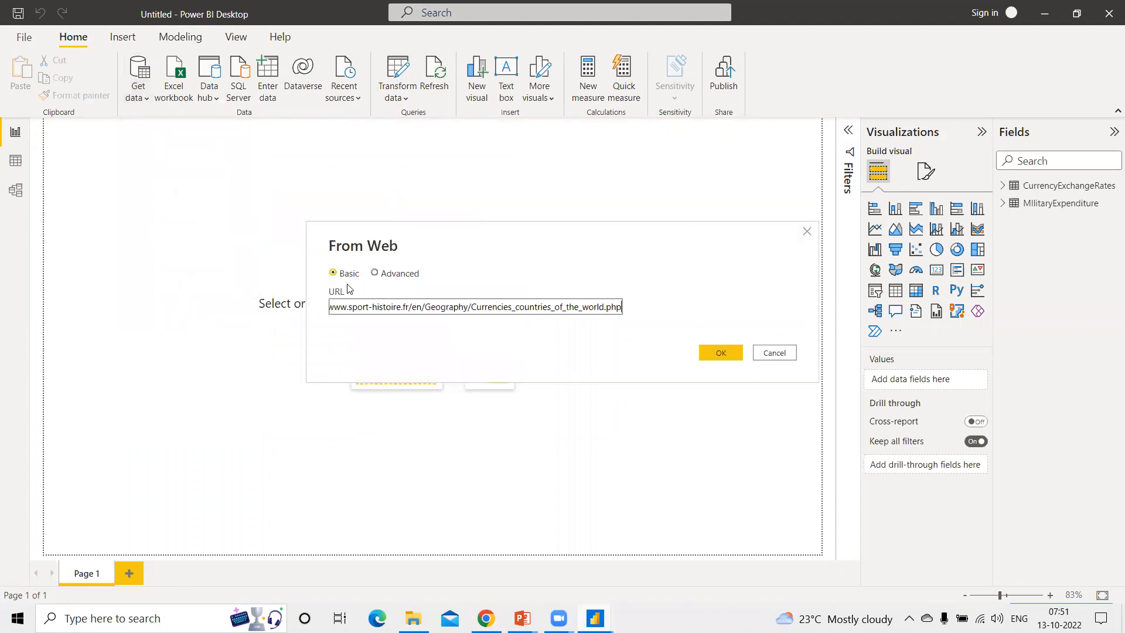
pyautogui.click(727, 352)
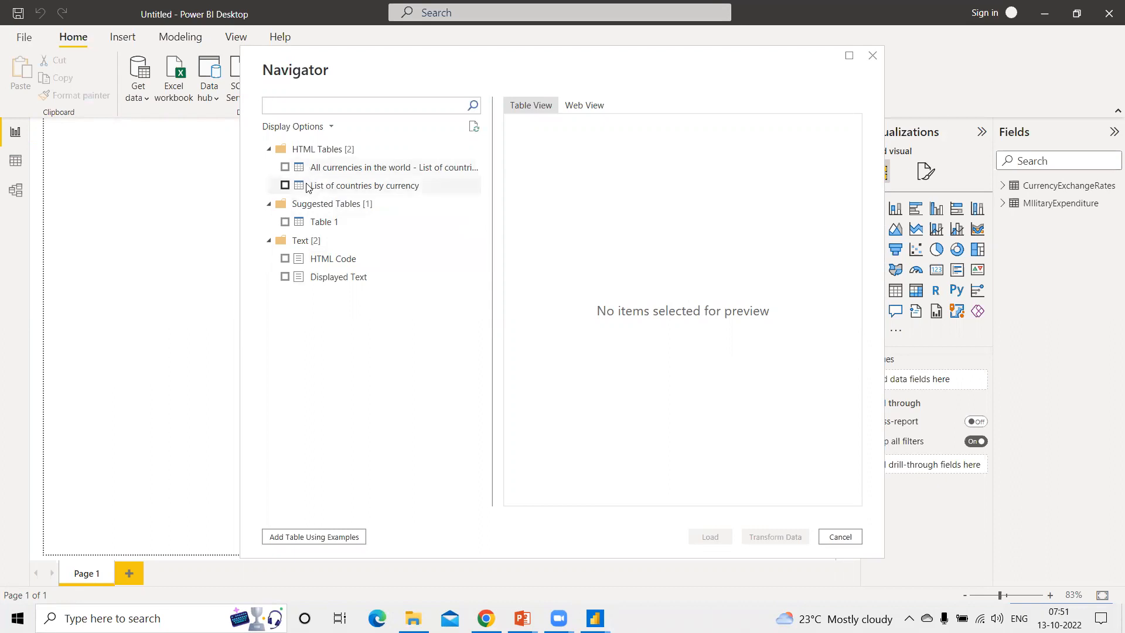
# - Preview and select the "All currencies in the world" and "List of countries by currency" tables and open them for transformation
pyautogui.click(285, 186)
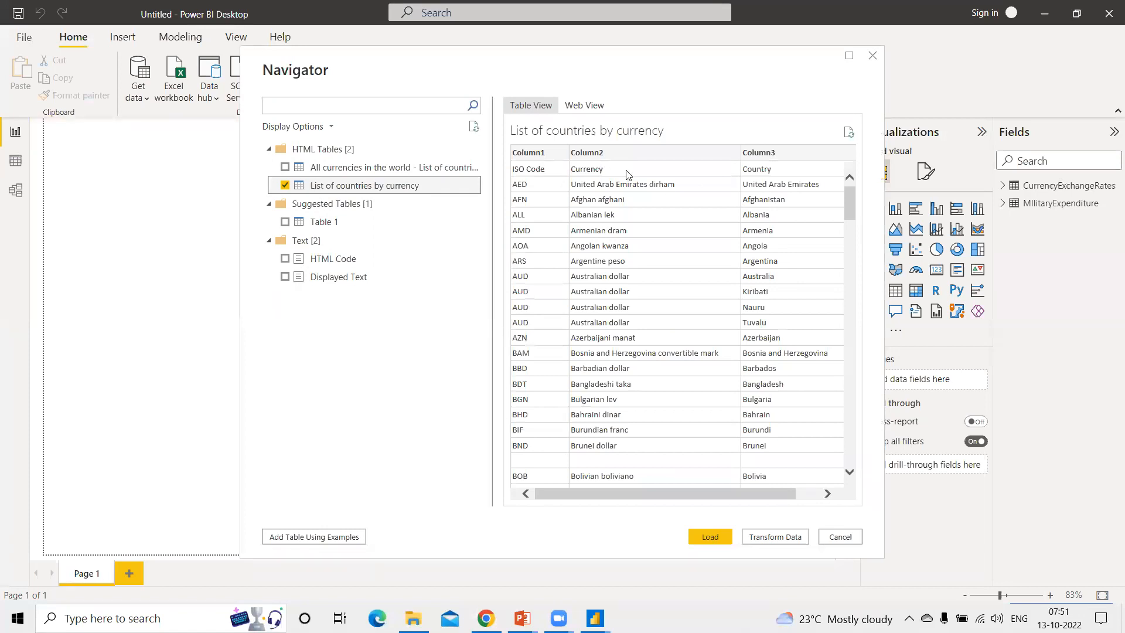
pyautogui.click(293, 170)
pyautogui.click(286, 168)
pyautogui.click(285, 185)
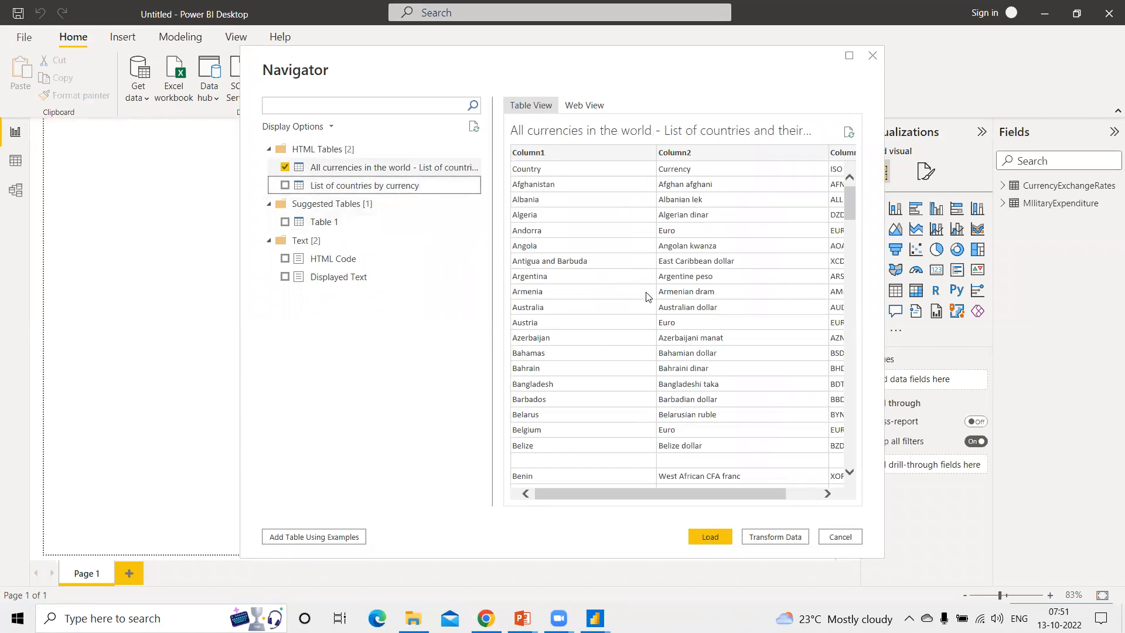
pyautogui.scroll(-2, 551, 199)
pyautogui.scroll(2, 586, 214)
pyautogui.moveTo(722, 492); pyautogui.dragTo(751, 482)
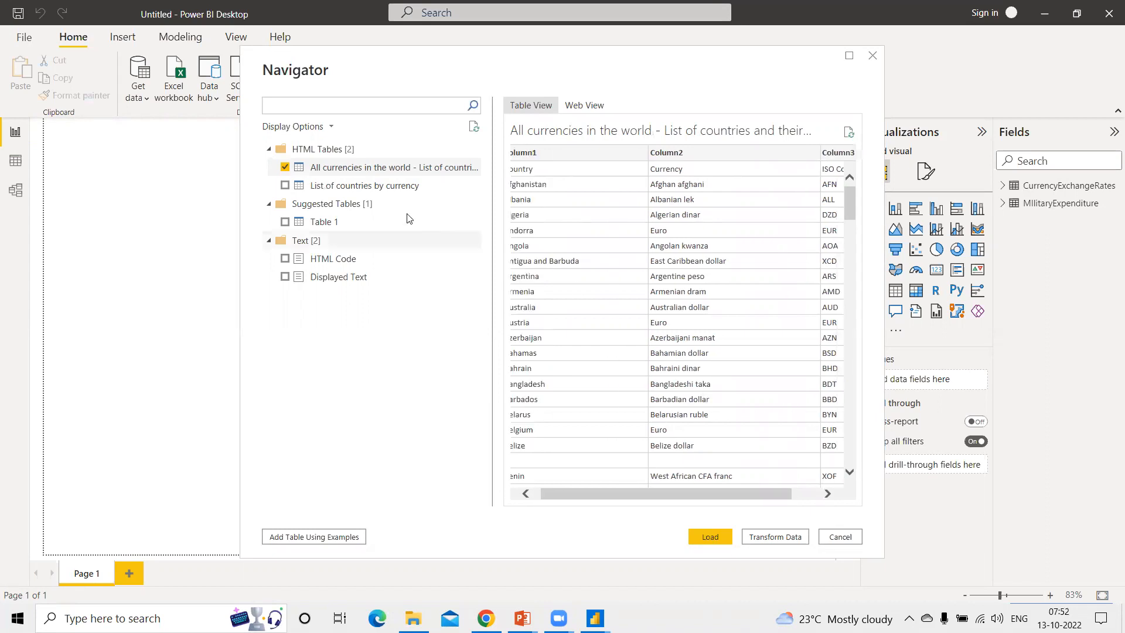
pyautogui.click(286, 187)
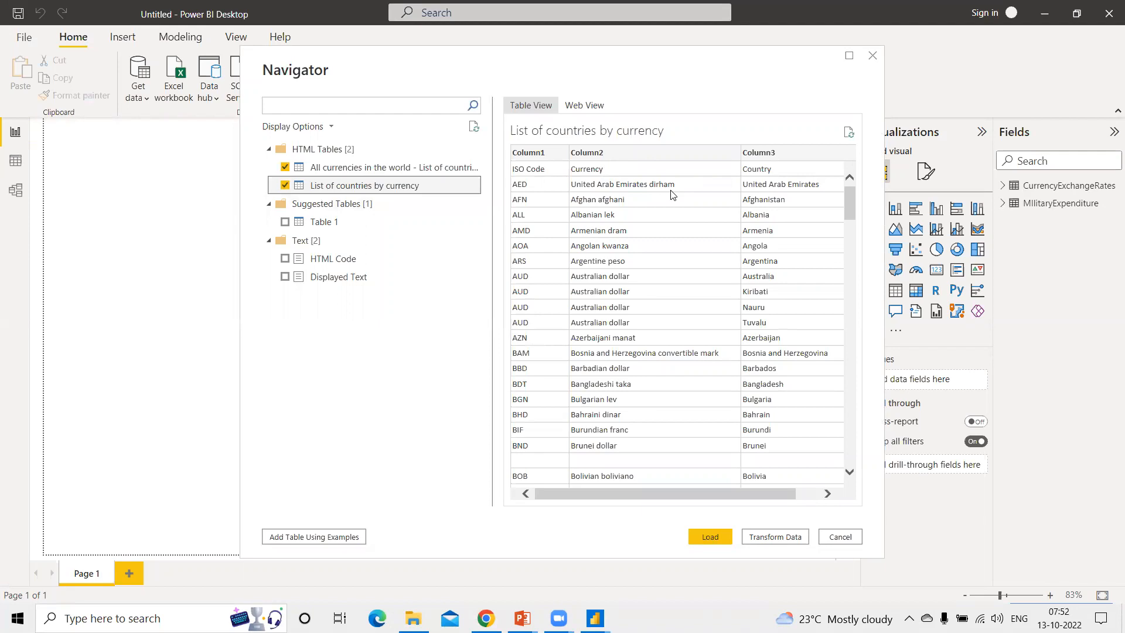
pyautogui.click(787, 538)
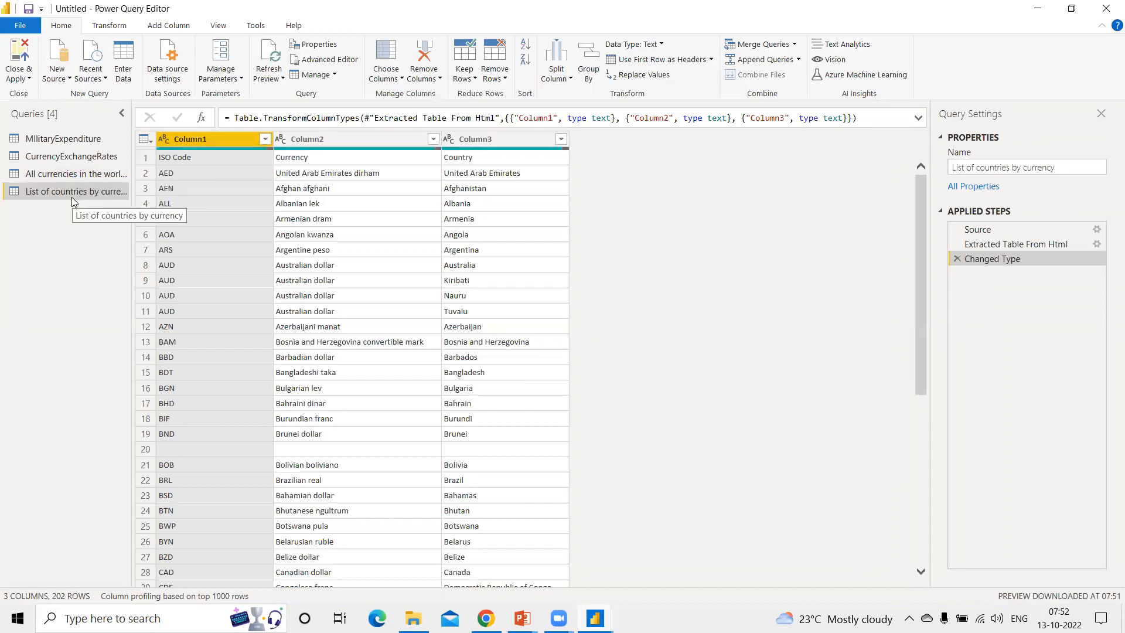
# - Widen the query list and delete the "All currencies in the world" query
pyautogui.moveTo(130, 170); pyautogui.dragTo(192, 178)
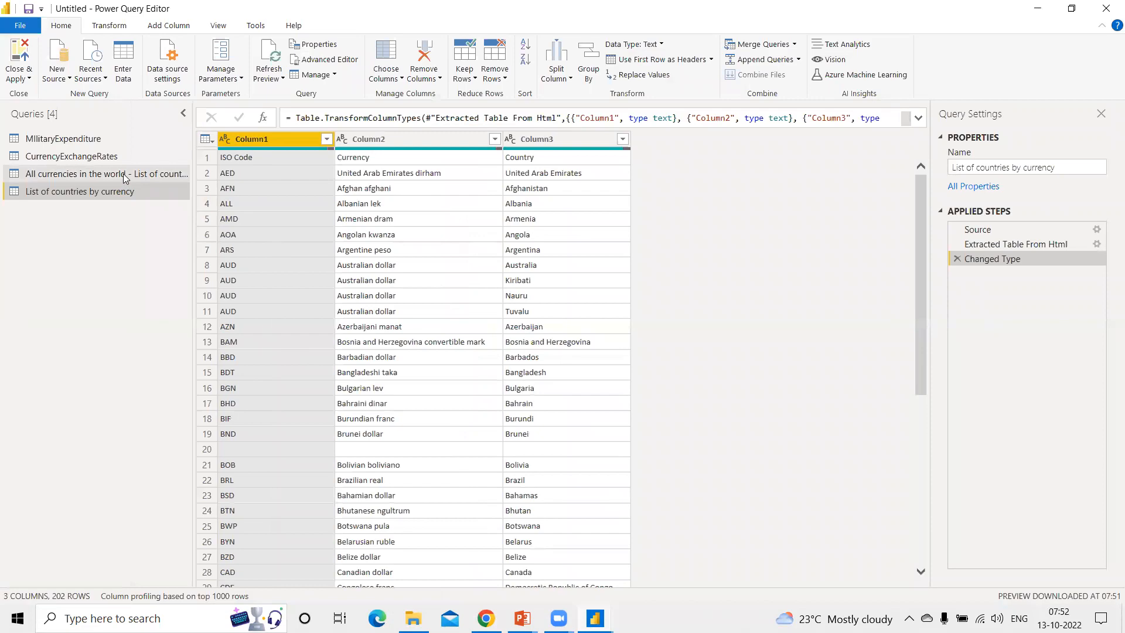
pyautogui.click(123, 175)
pyautogui.rightClick(124, 175)
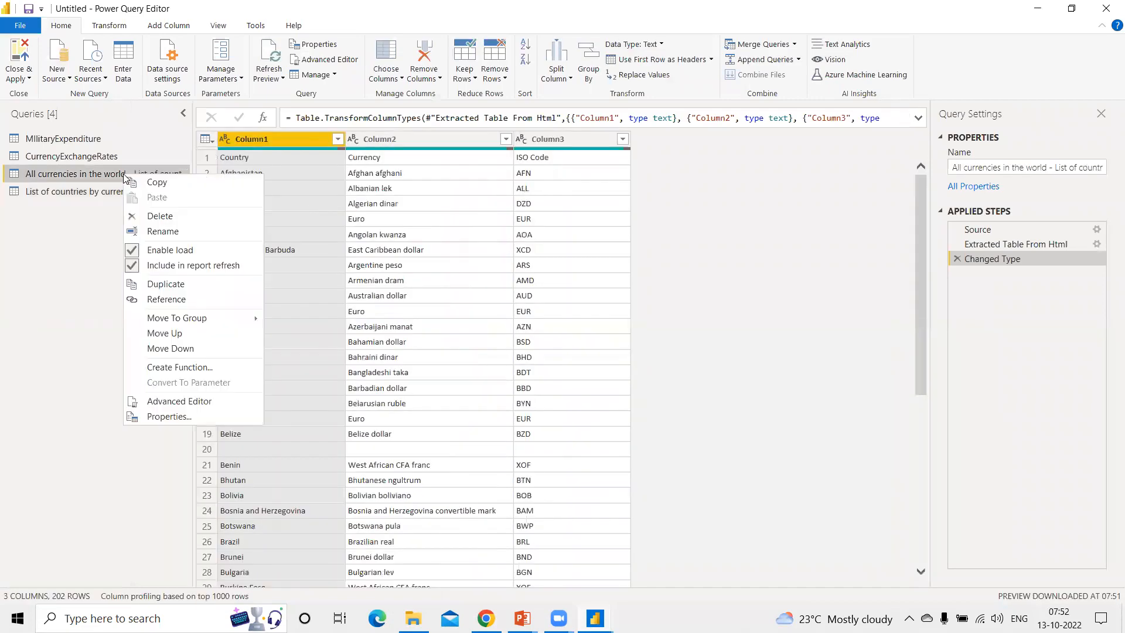
pyautogui.click(161, 218)
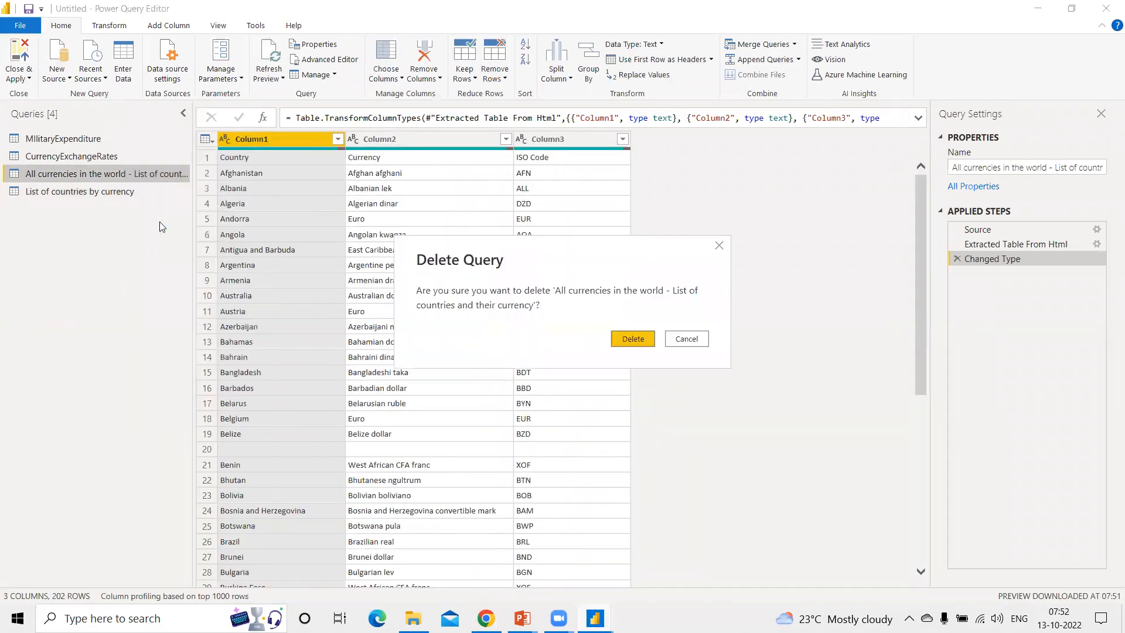
pyautogui.click(630, 338)
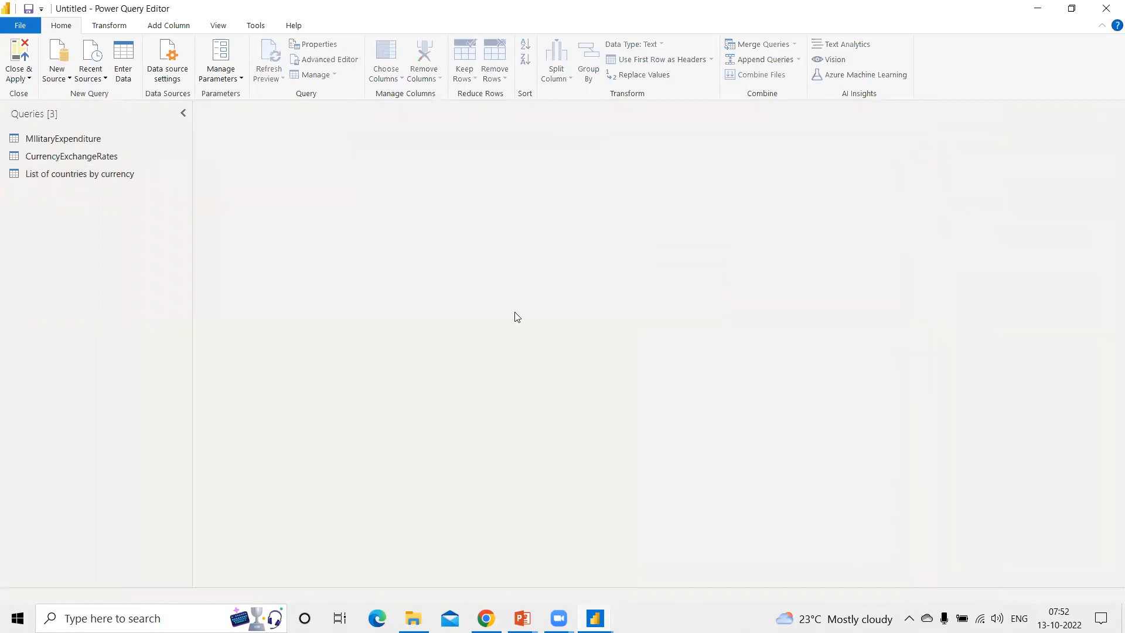
# - Use the first row of the "List of countries by currency" query as headers and check its rows for blanks
pyautogui.click(57, 174)
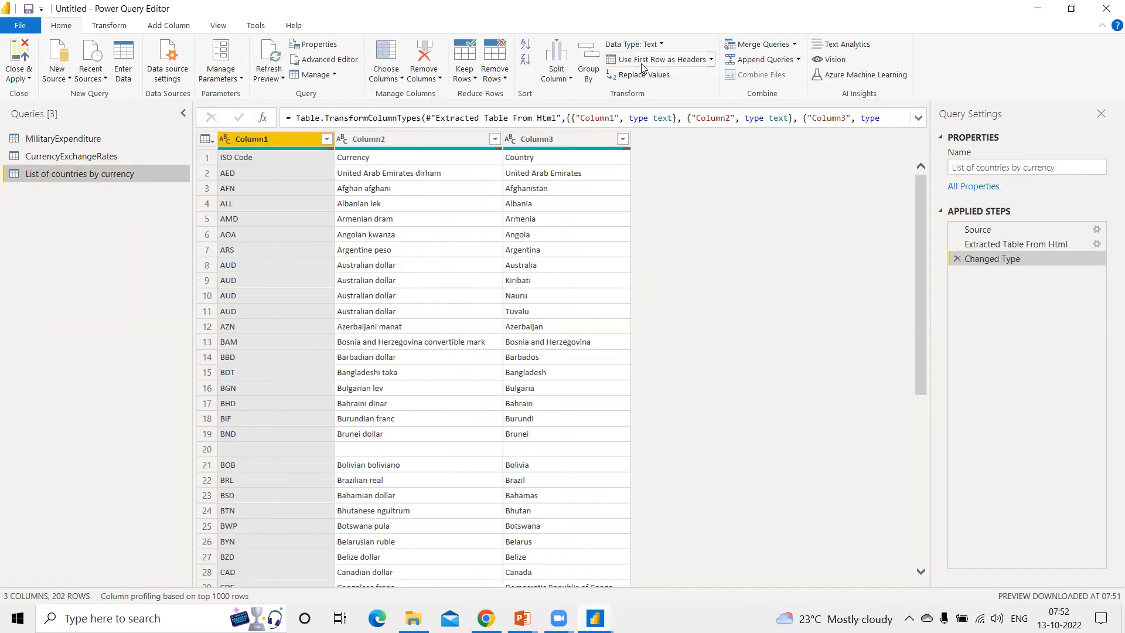
pyautogui.click(643, 64)
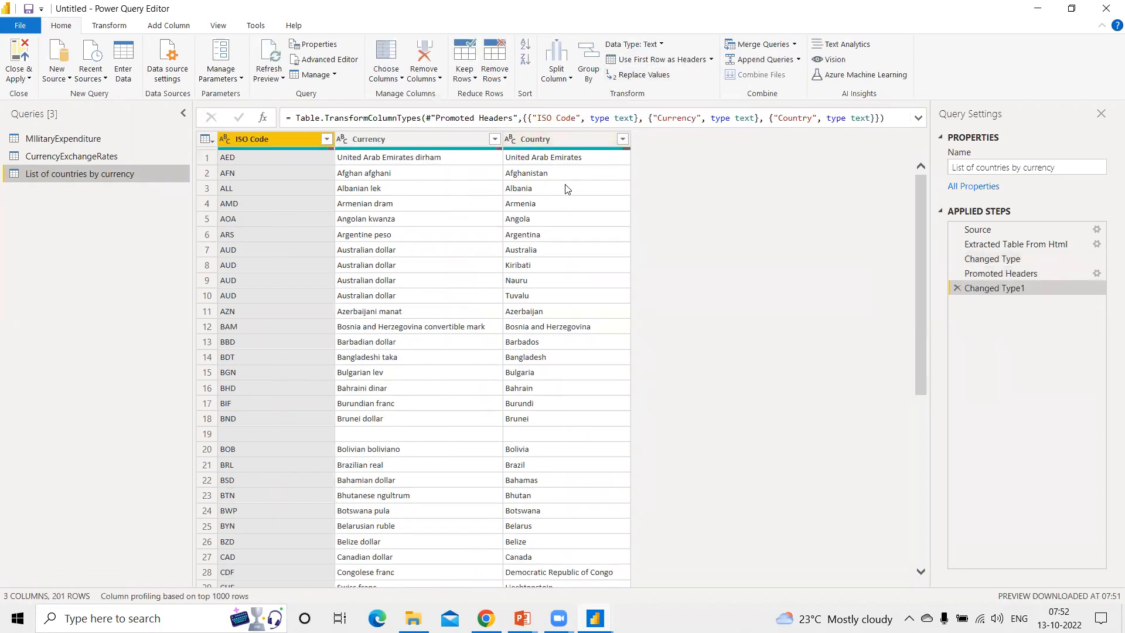
pyautogui.scroll(-5, 304, 415)
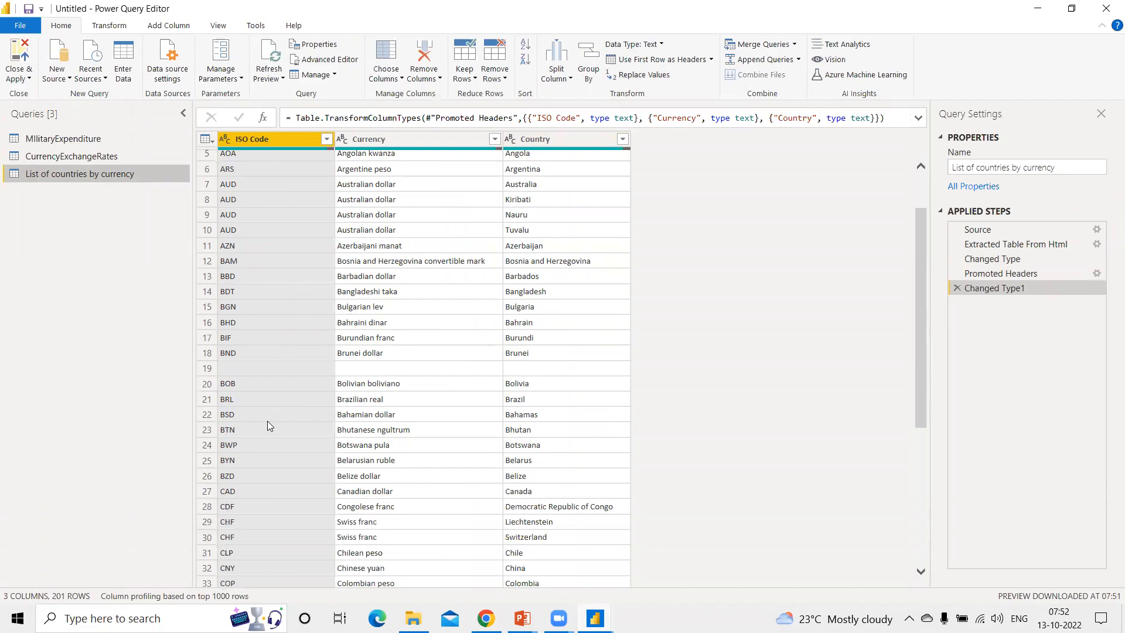
pyautogui.scroll(5, 280, 362)
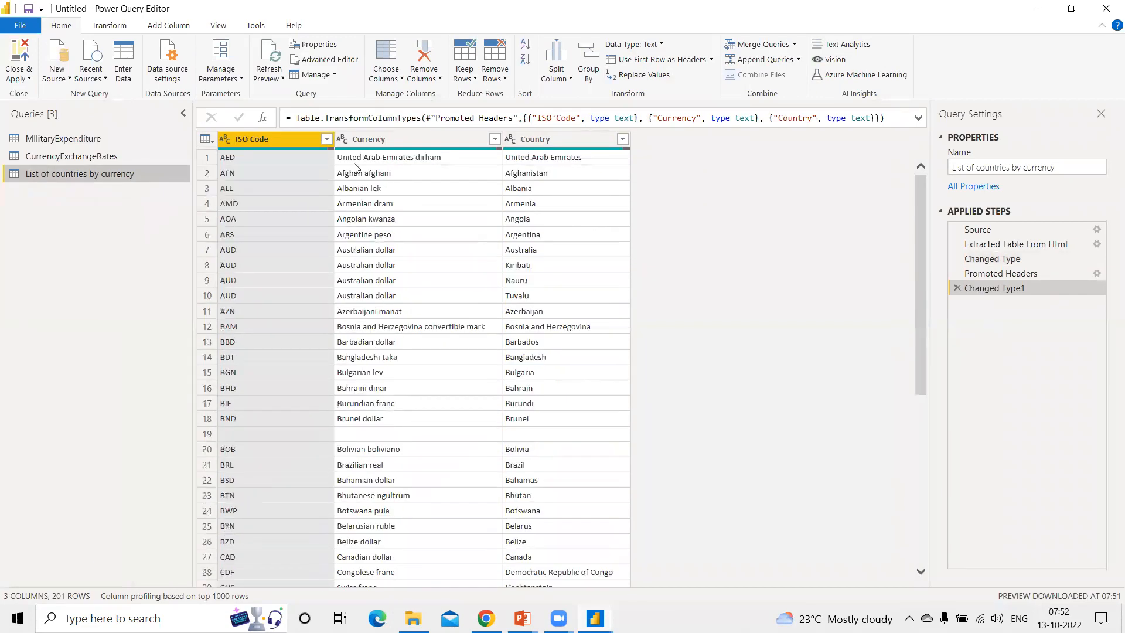
# - Filter blank values out of the ISO Code column, and close the query editor applying the changes
pyautogui.click(327, 139)
pyautogui.click(162, 305)
pyautogui.click(251, 555)
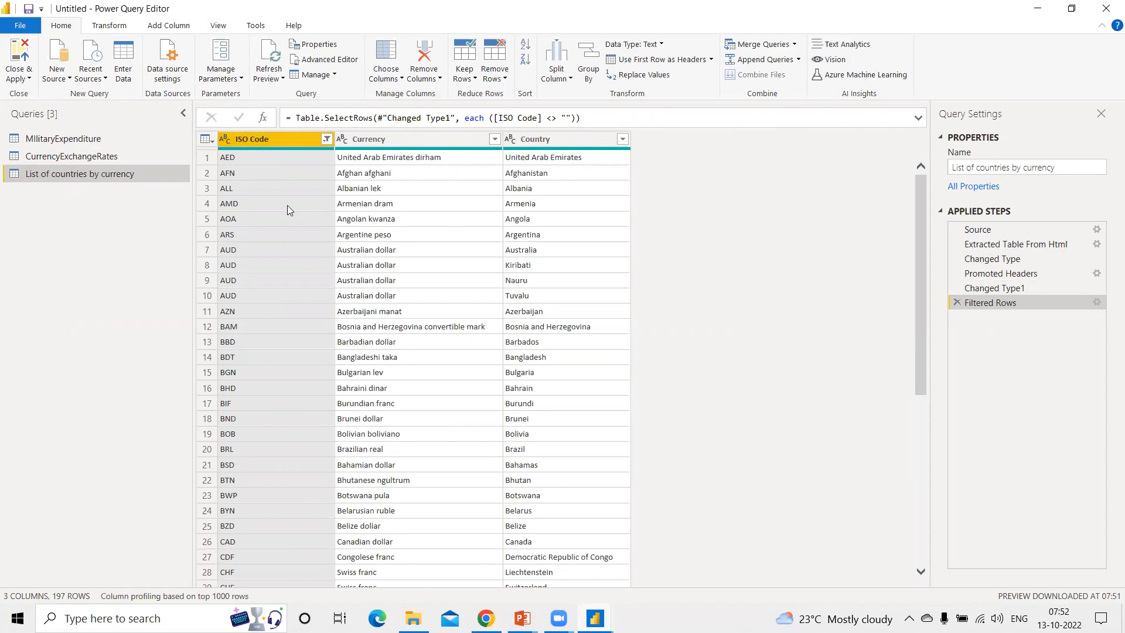
pyautogui.click(26, 81)
pyautogui.click(35, 125)
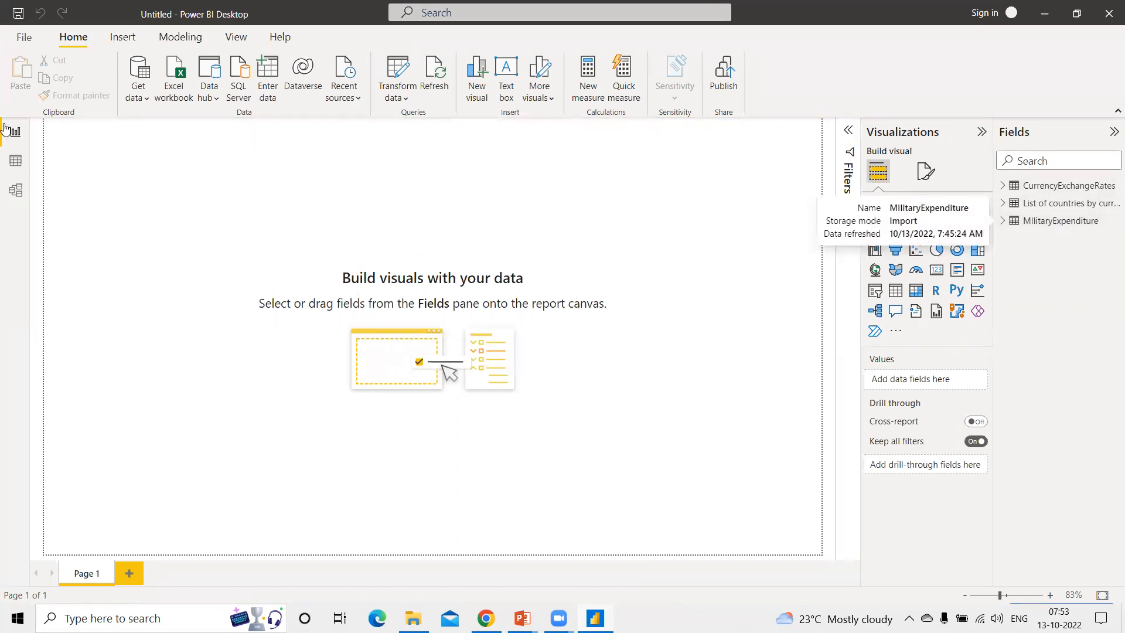
# - Show the data model and arrange the tables with CurrencyExchangeRates below MIlitaryExpenditure and the country currency table
pyautogui.click(17, 189)
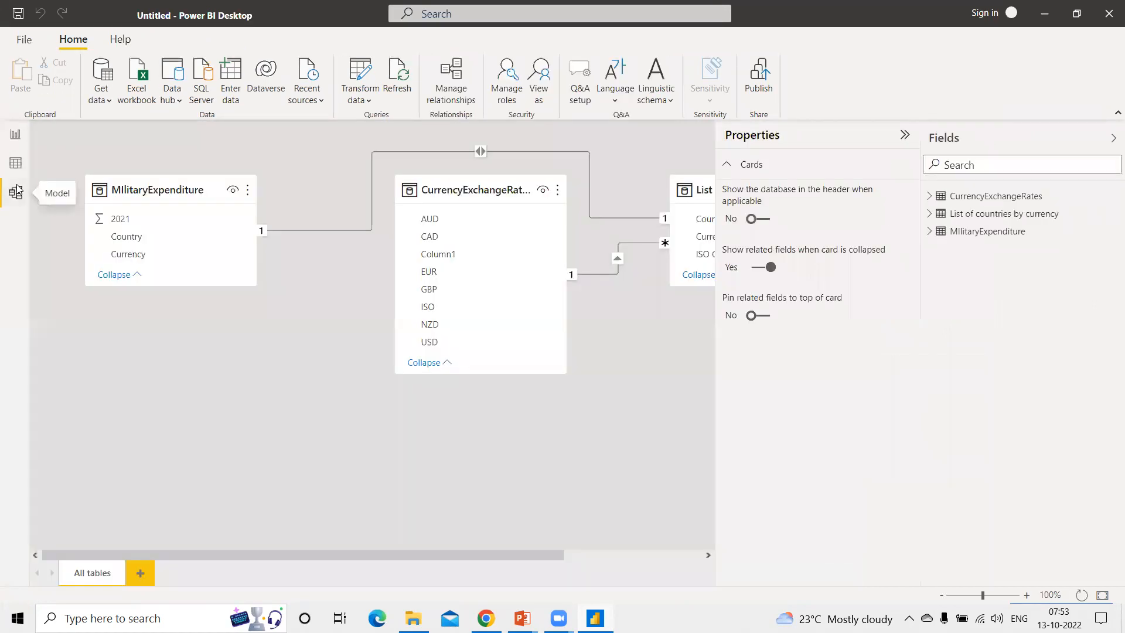
pyautogui.moveTo(474, 197); pyautogui.dragTo(414, 348)
pyautogui.moveTo(714, 356); pyautogui.dragTo(836, 363)
pyautogui.moveTo(722, 239); pyautogui.dragTo(712, 257)
pyautogui.moveTo(725, 189); pyautogui.dragTo(566, 190)
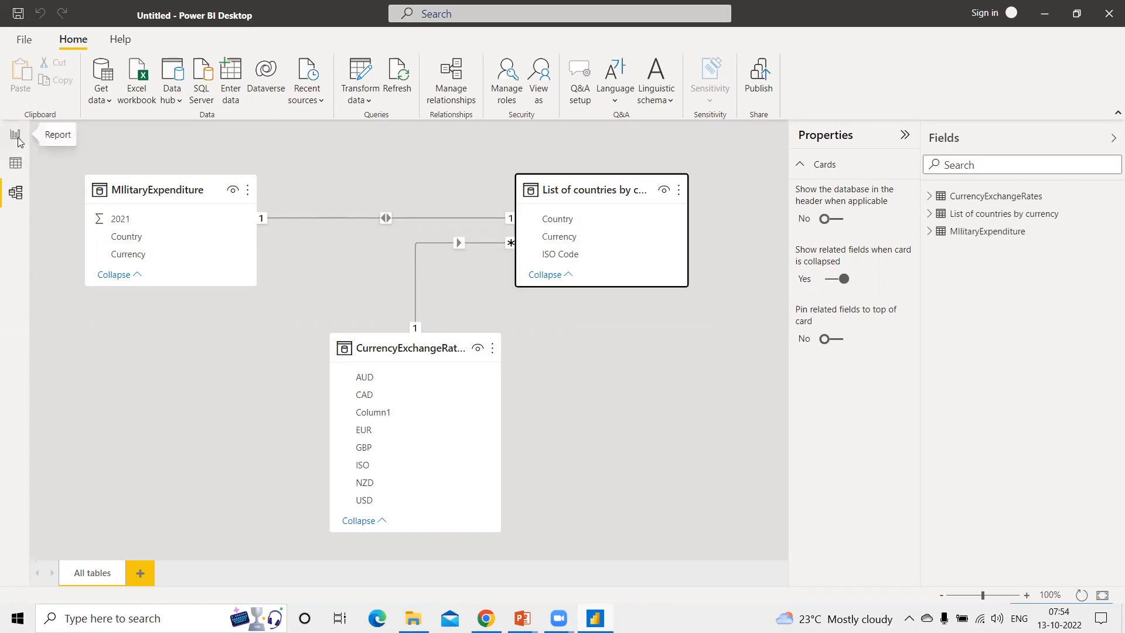
pyautogui.click(14, 195)
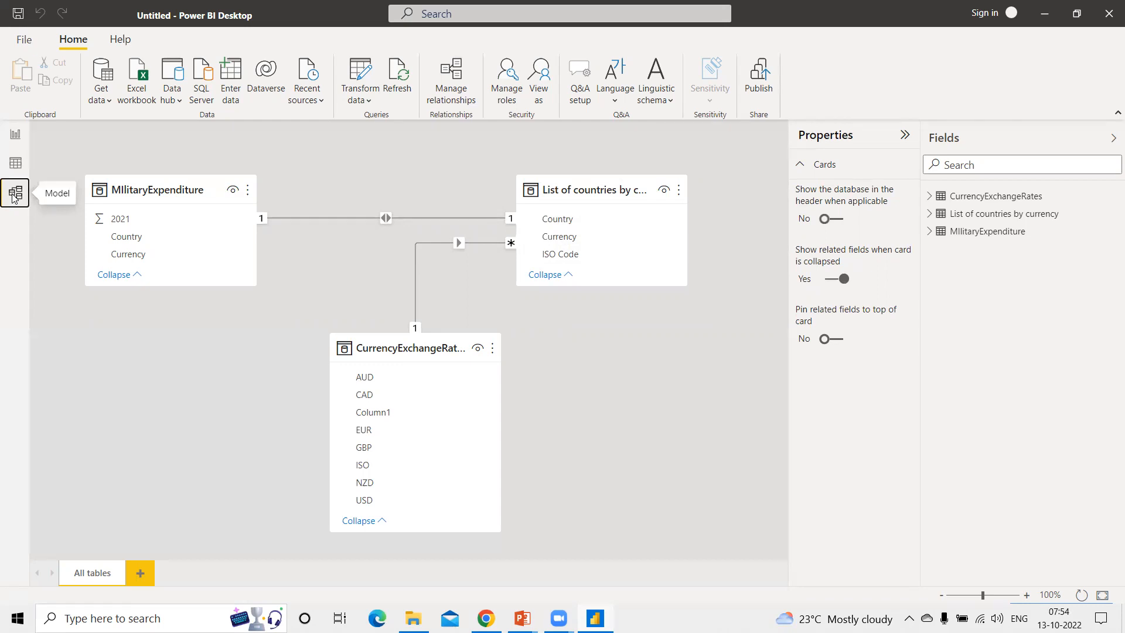
# - Return to the report and rename its page to "Military Expenditure 2021"
pyautogui.click(18, 134)
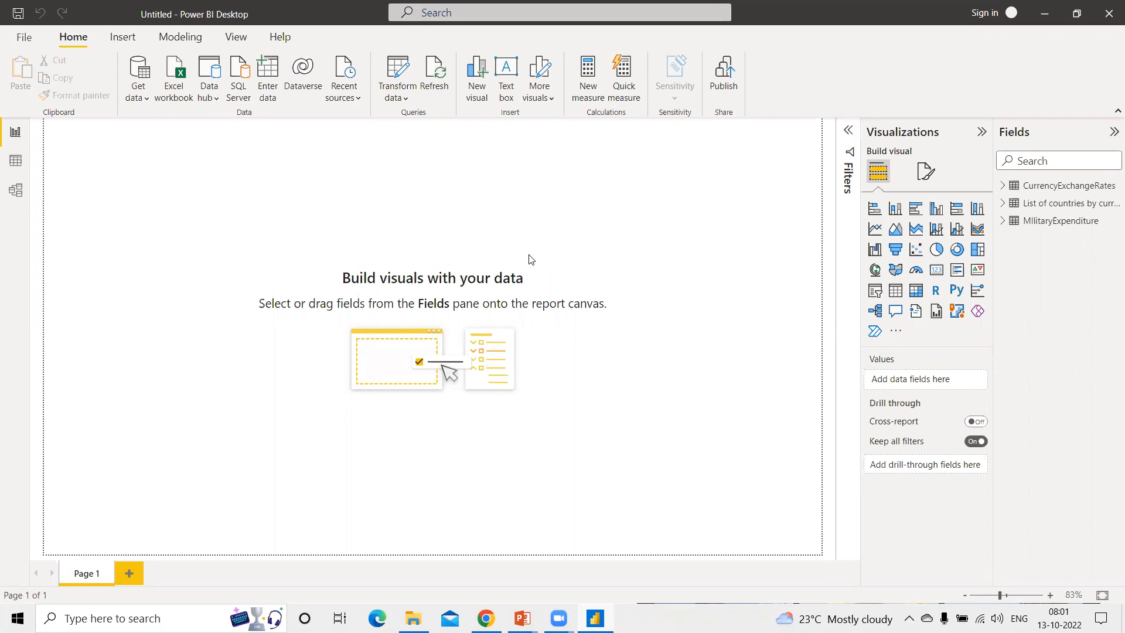
pyautogui.click(927, 176)
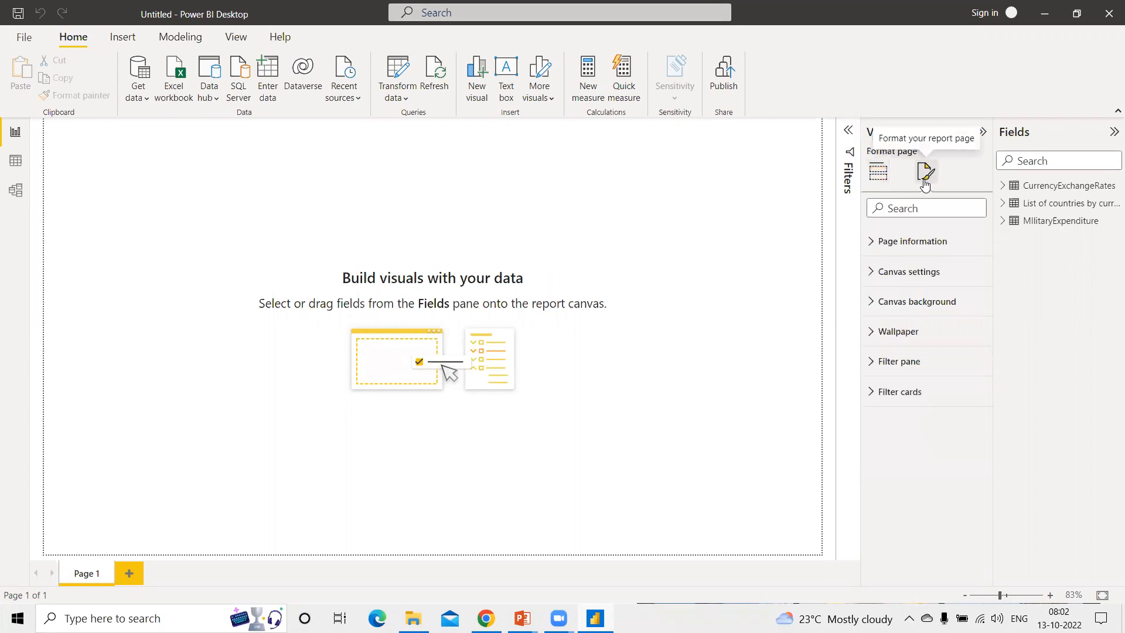
pyautogui.click(888, 249)
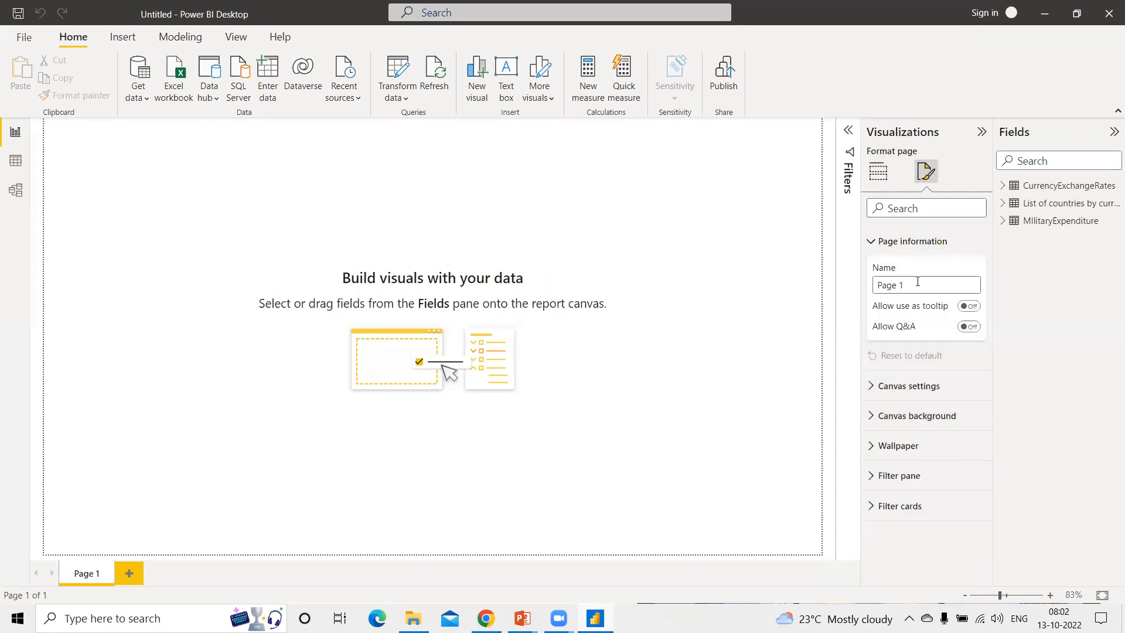
pyautogui.click(898, 281)
pyautogui.write('Military Expenditure 2021')
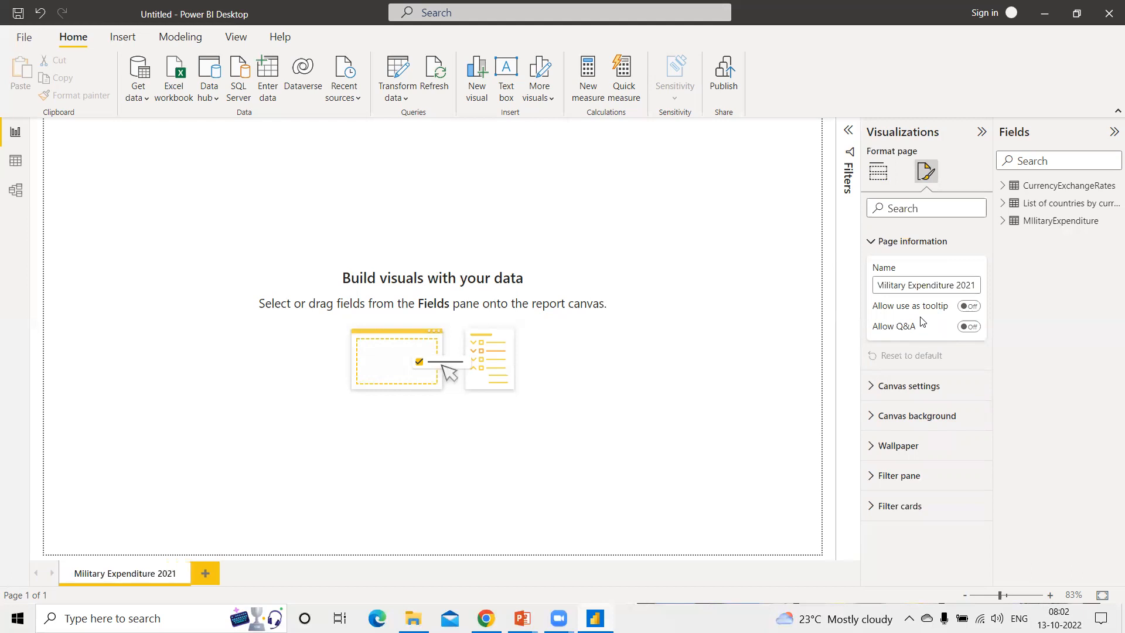
# - Set background.jpg as the canvas background image and reduce its transparency to 0%
pyautogui.click(897, 416)
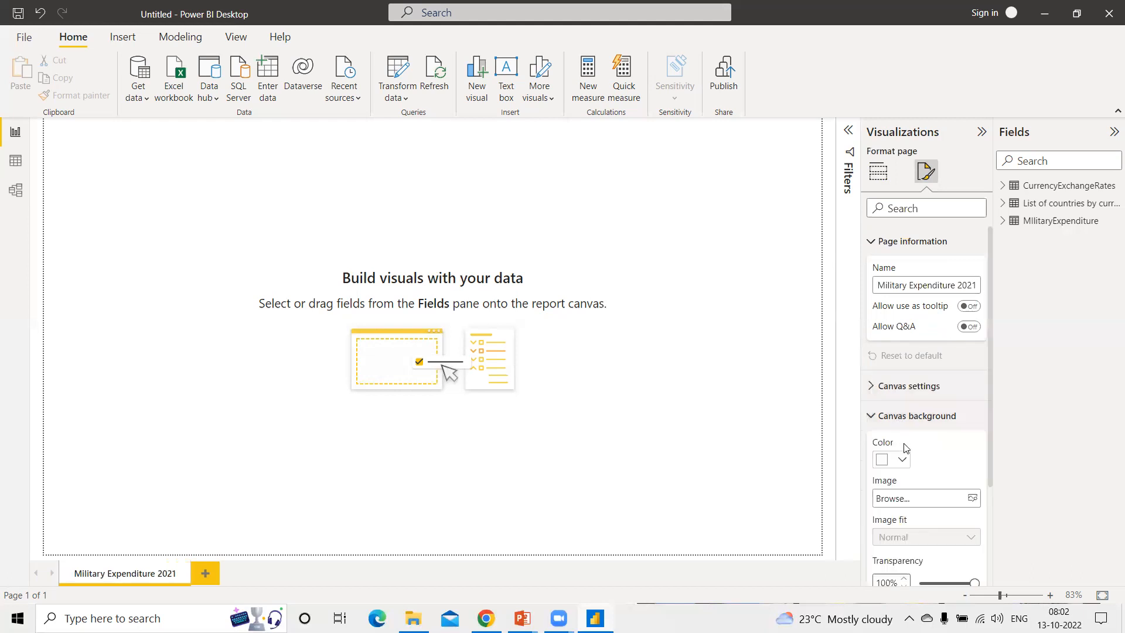
pyautogui.scroll(-1, 919, 460)
pyautogui.click(974, 426)
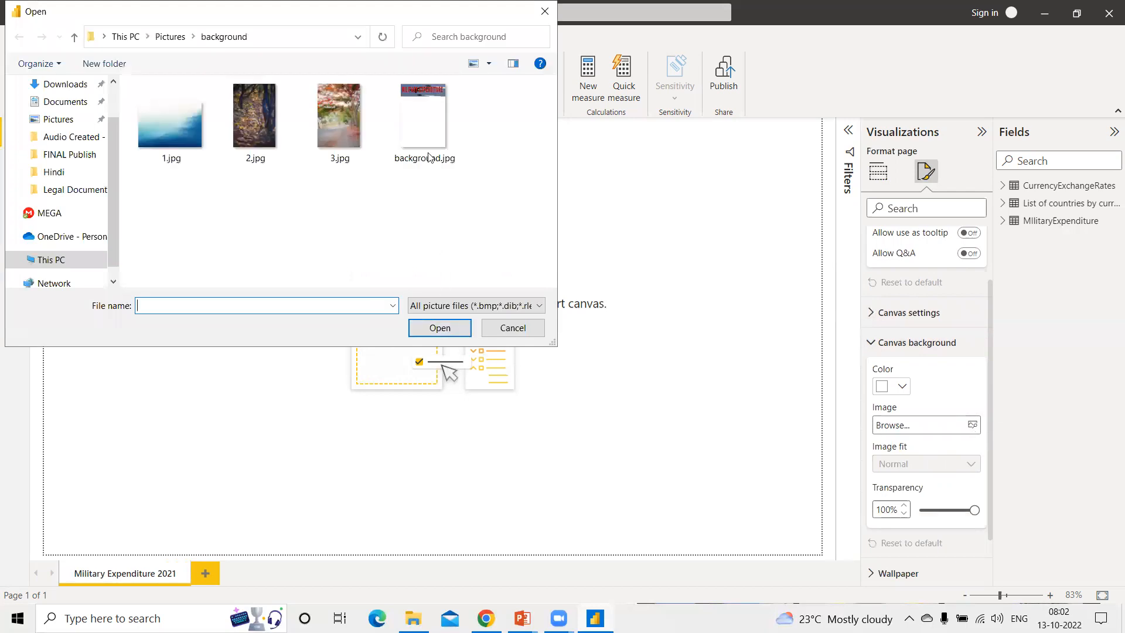
pyautogui.doubleClick(420, 130)
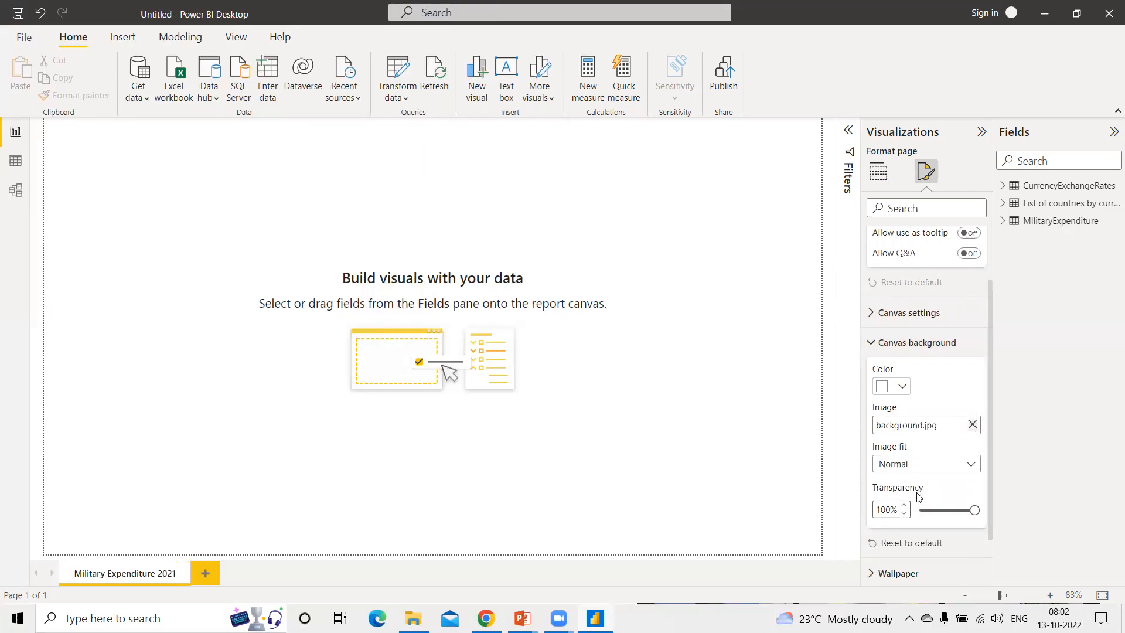
pyautogui.moveTo(974, 510); pyautogui.dragTo(915, 511)
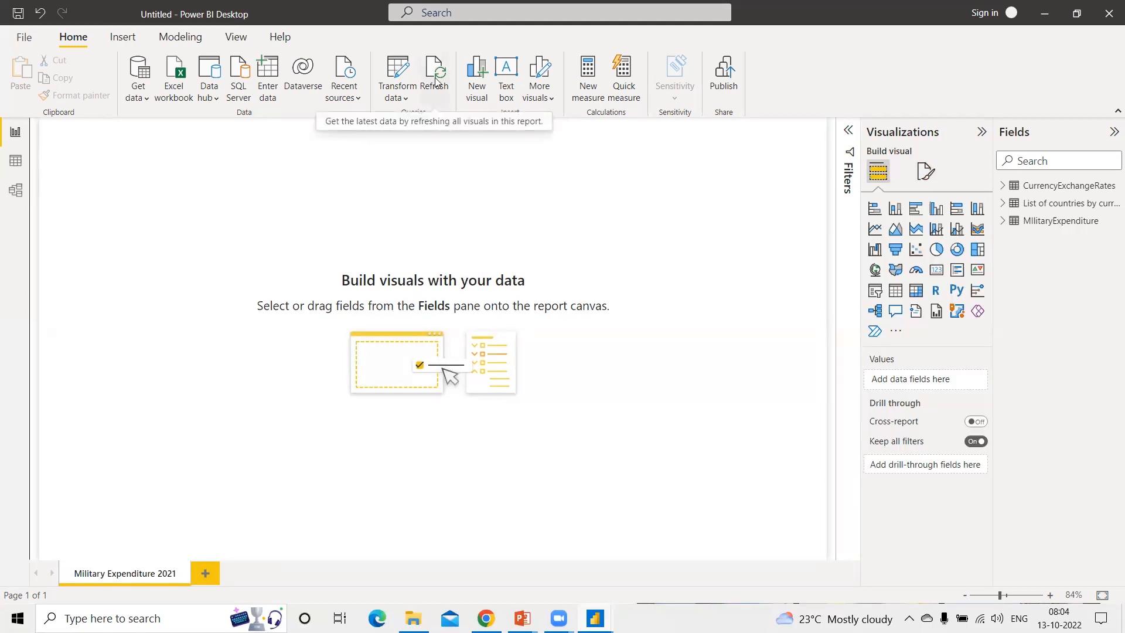
# - Refresh the report data and set the canvas background's image fit to Fit
pyautogui.click(435, 81)
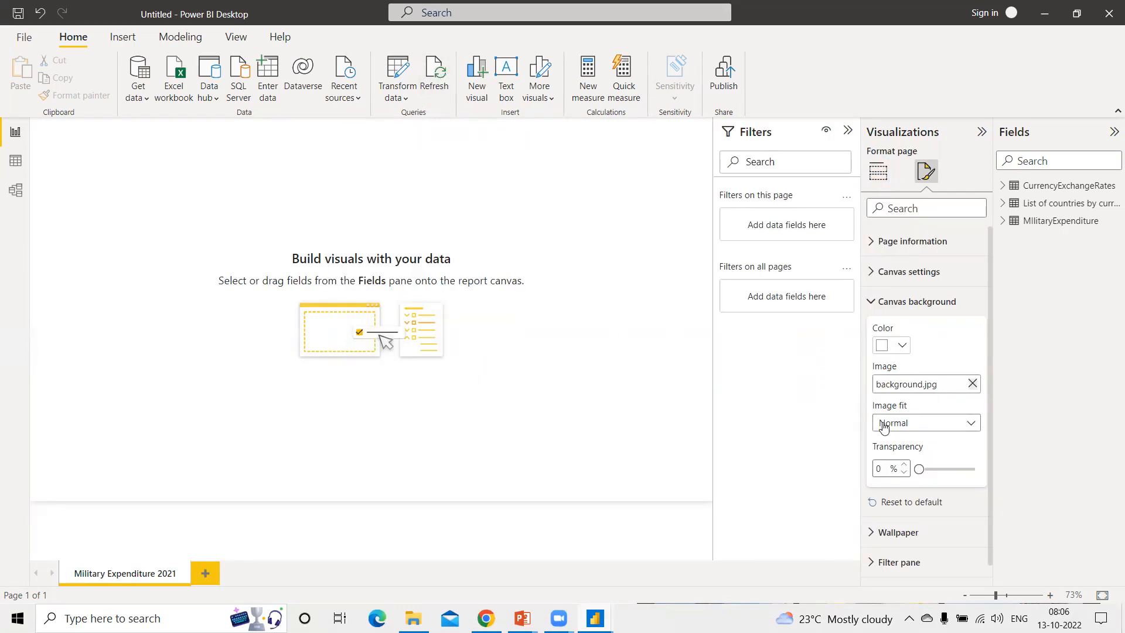
pyautogui.click(922, 428)
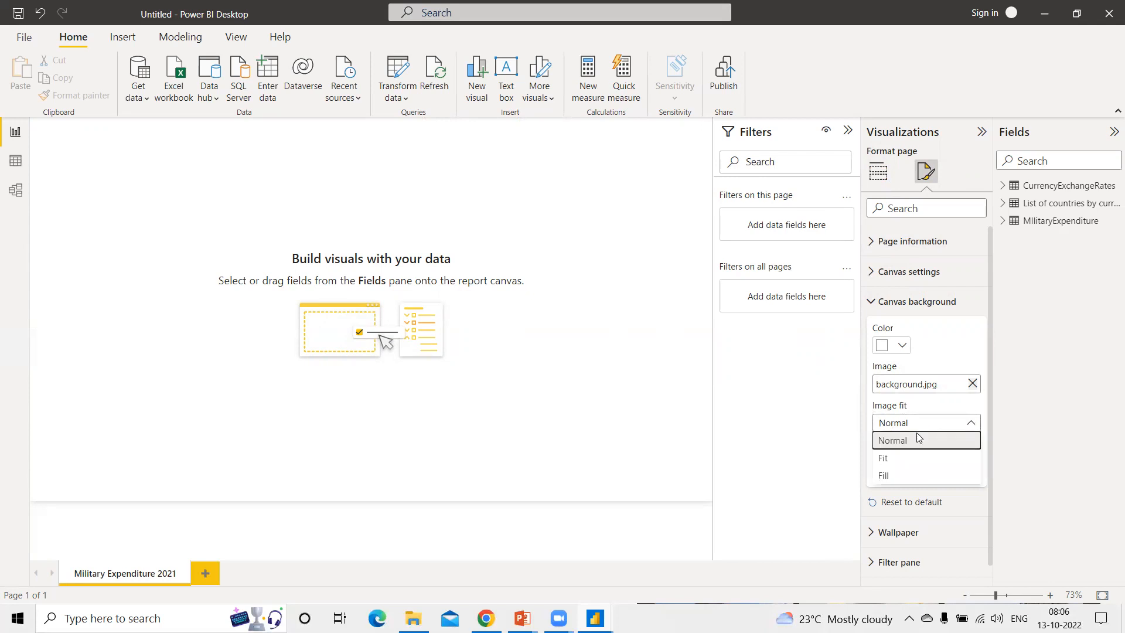
pyautogui.click(901, 460)
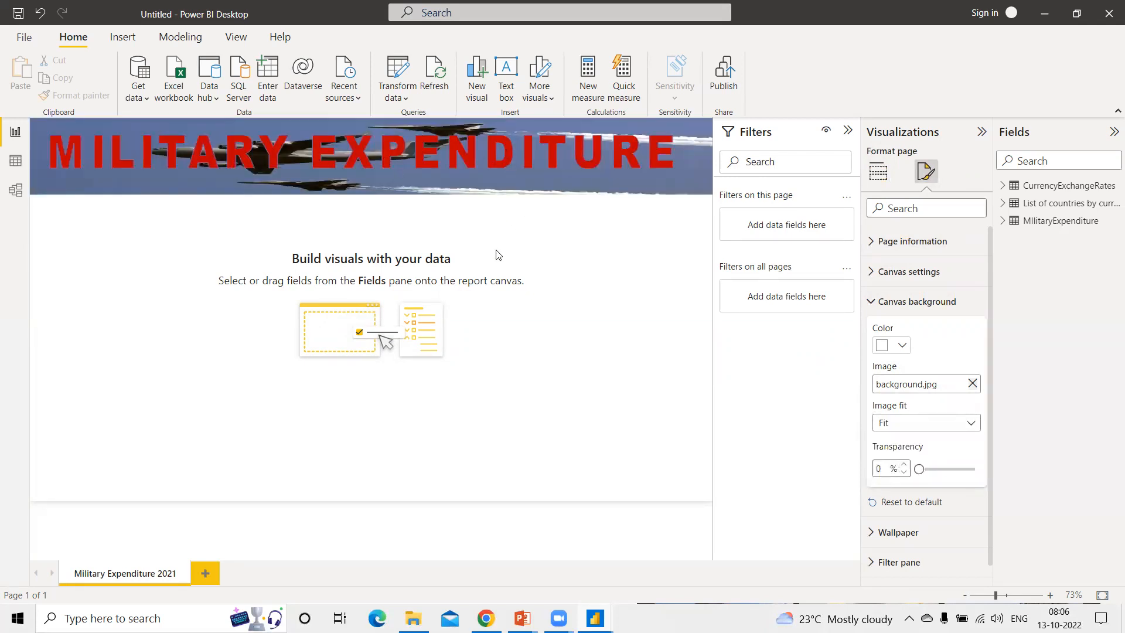
# - Add a table visual below the Military Expenditure banner and enlarge it across most of the page
pyautogui.click(879, 172)
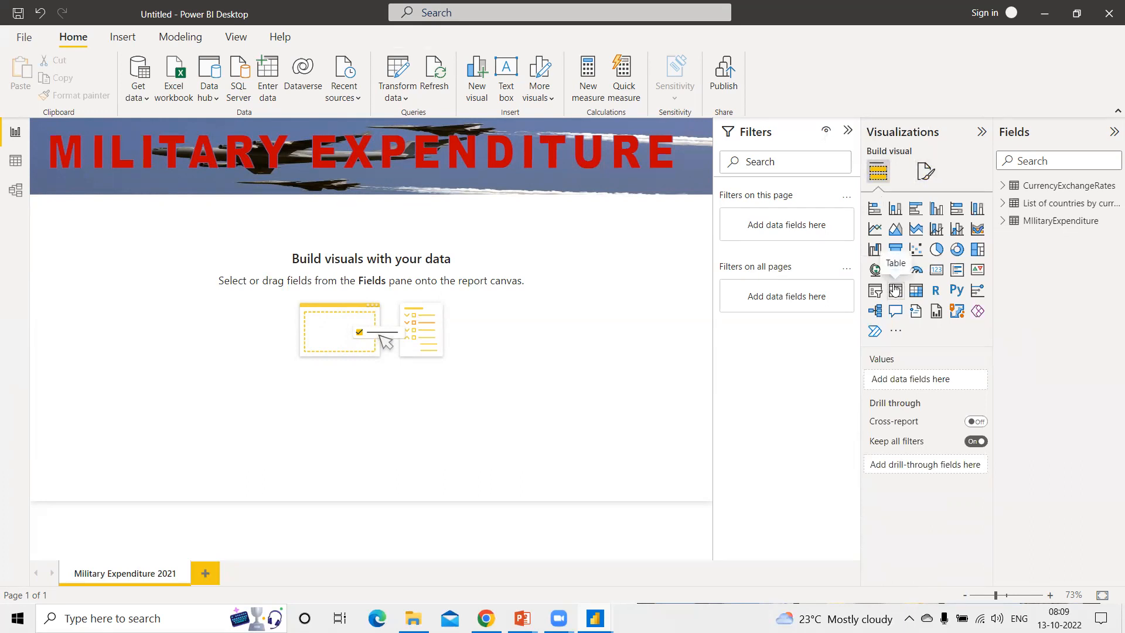
pyautogui.click(895, 290)
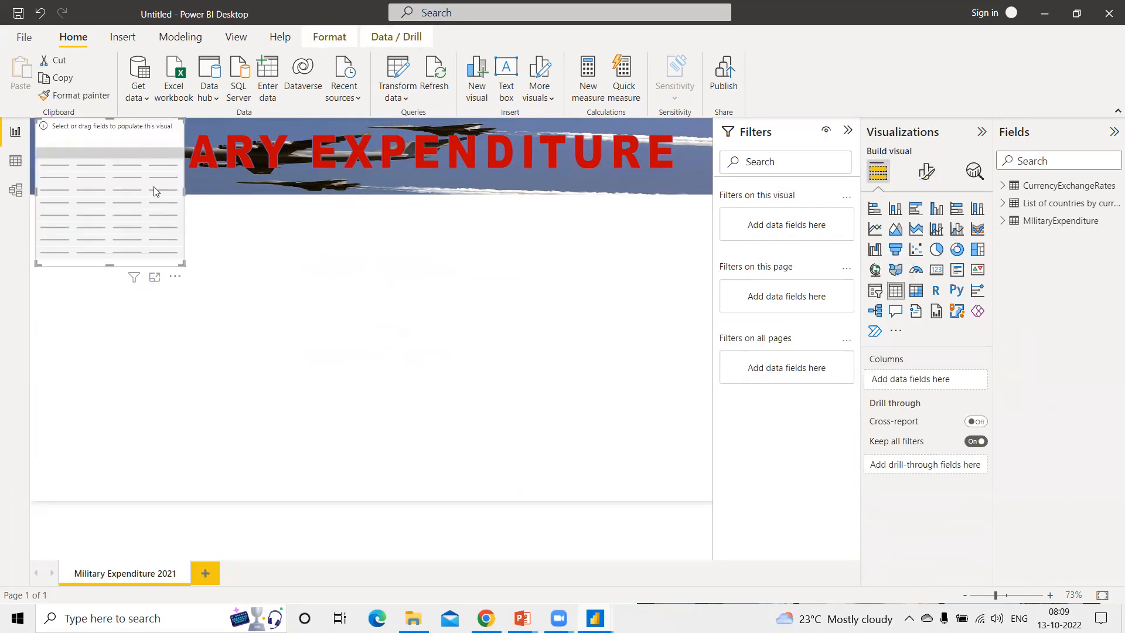
pyautogui.moveTo(129, 256); pyautogui.dragTo(134, 255)
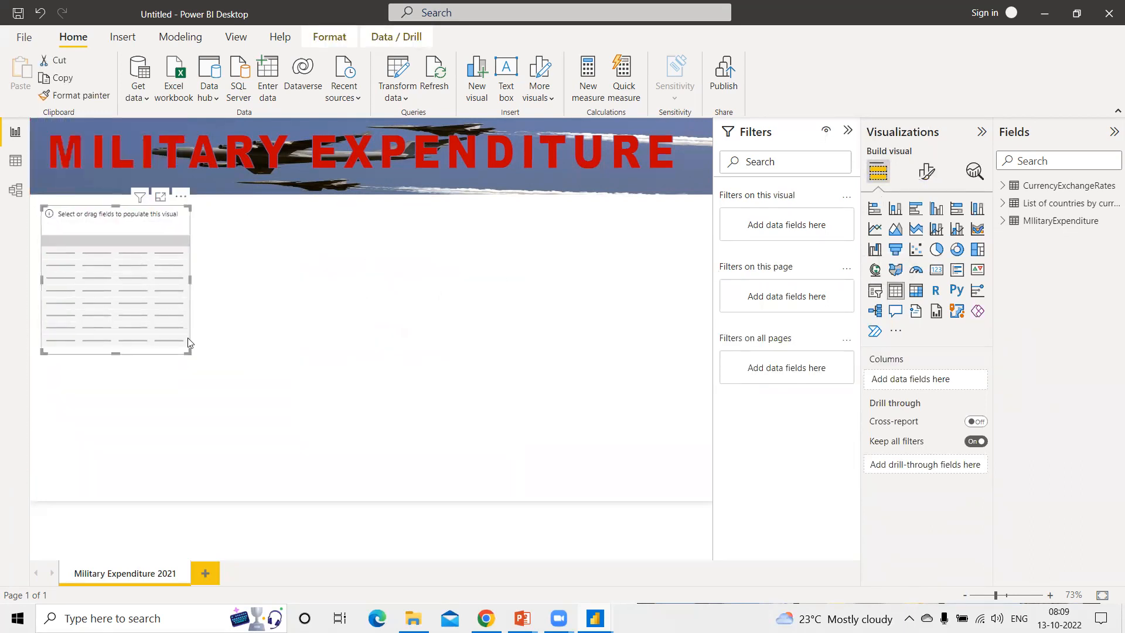
pyautogui.moveTo(187, 352); pyautogui.dragTo(660, 493)
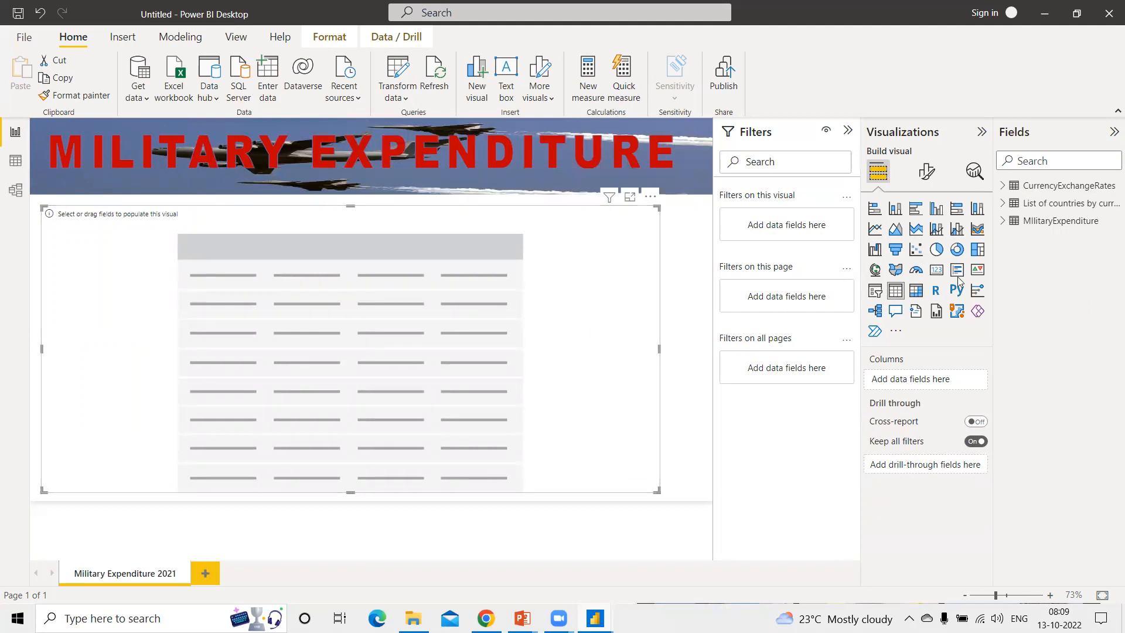
# - Add Country and 2021 from MIlitaryExpenditure and USD from CurrencyExchangeRates as columns of the table visual
pyautogui.click(1004, 229)
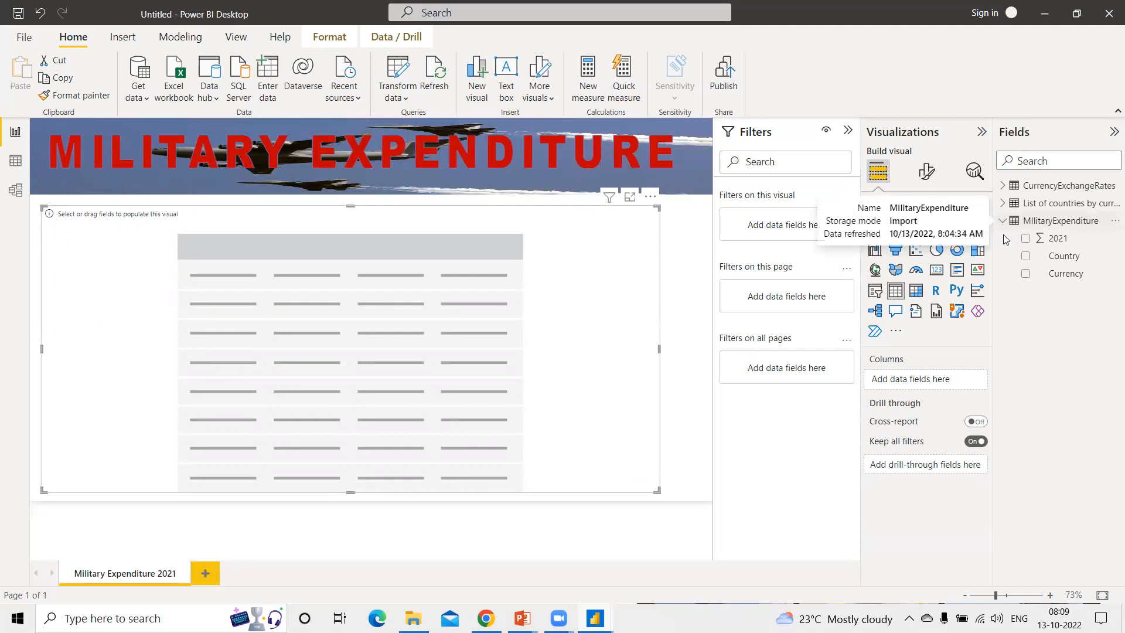
pyautogui.click(1025, 256)
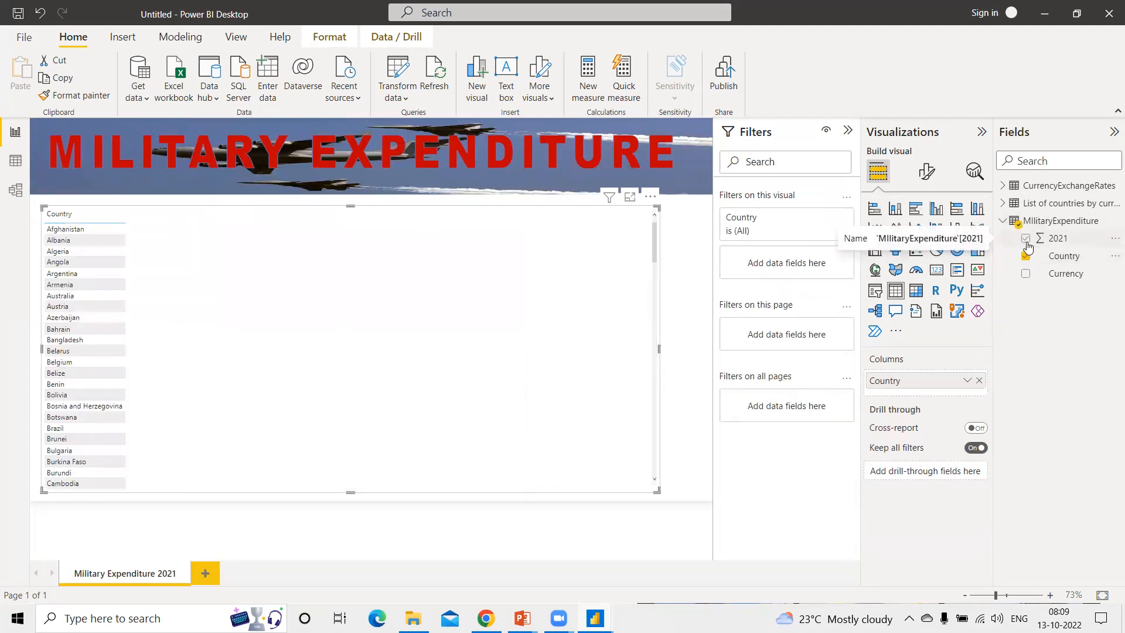
pyautogui.click(1026, 240)
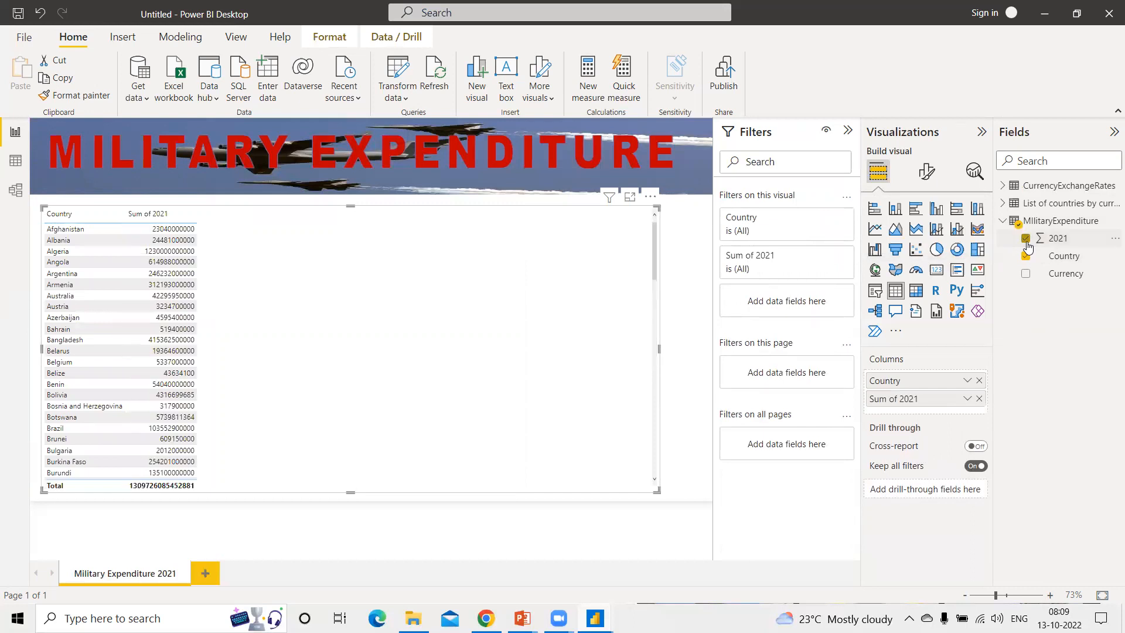
pyautogui.click(1002, 186)
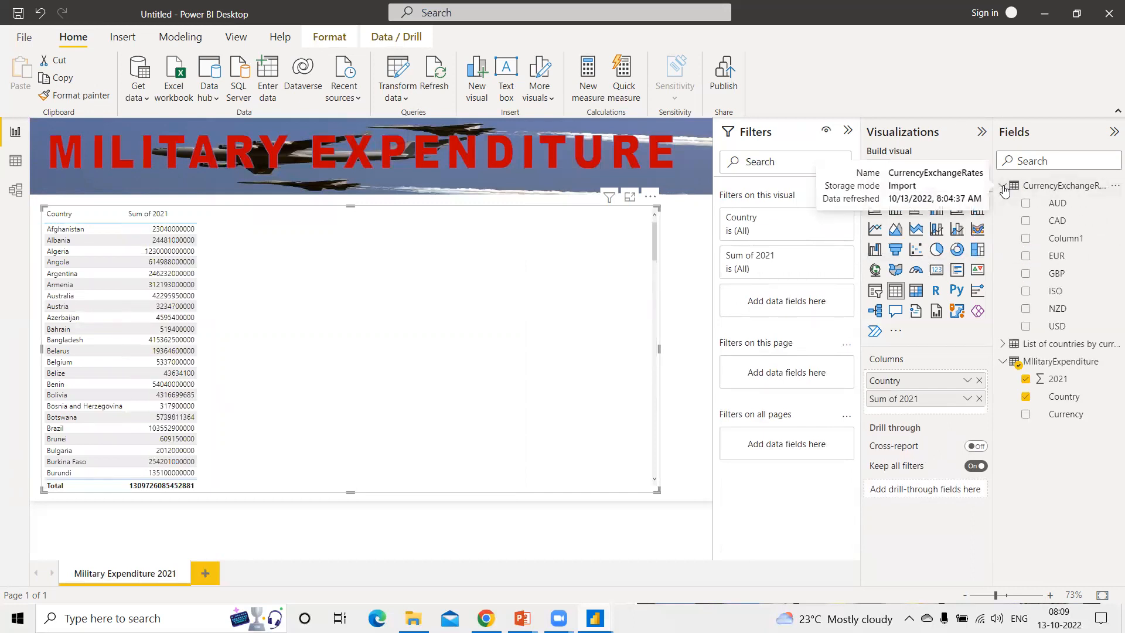
pyautogui.click(1025, 327)
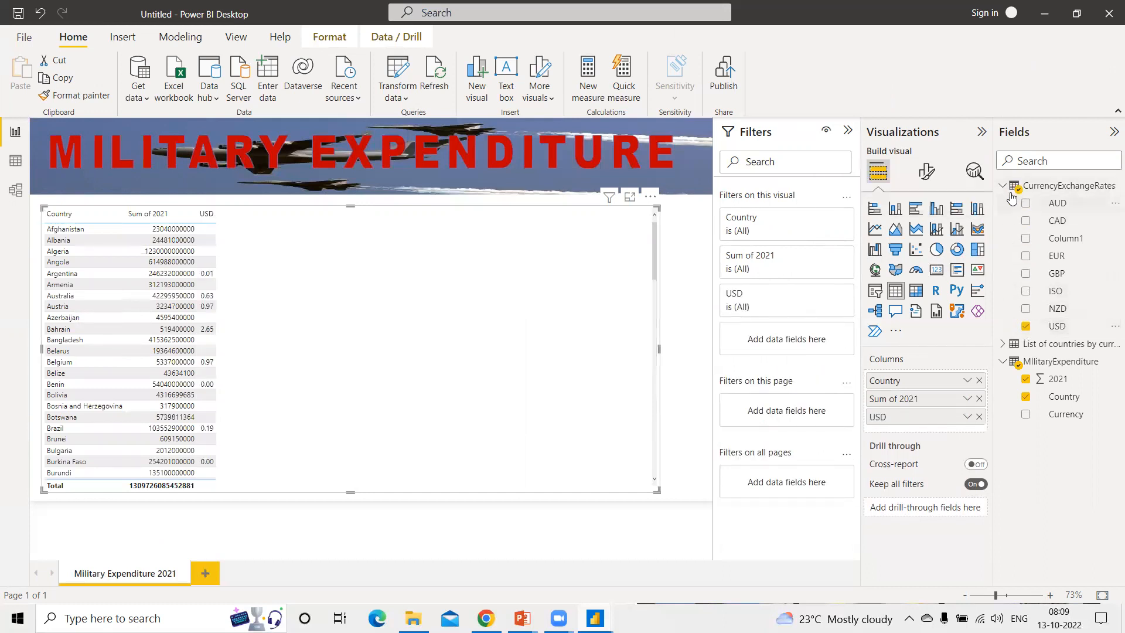
# - Add ISO Code from the List of countries by currency table as the last column of the visual
pyautogui.click(1004, 188)
pyautogui.click(1002, 221)
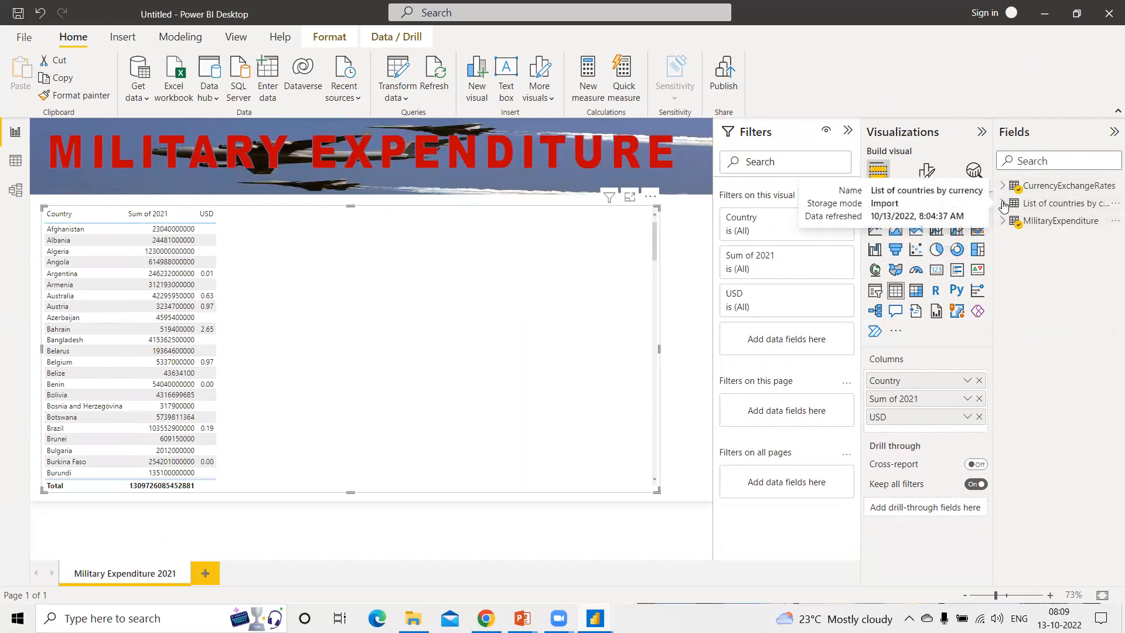
pyautogui.click(1002, 204)
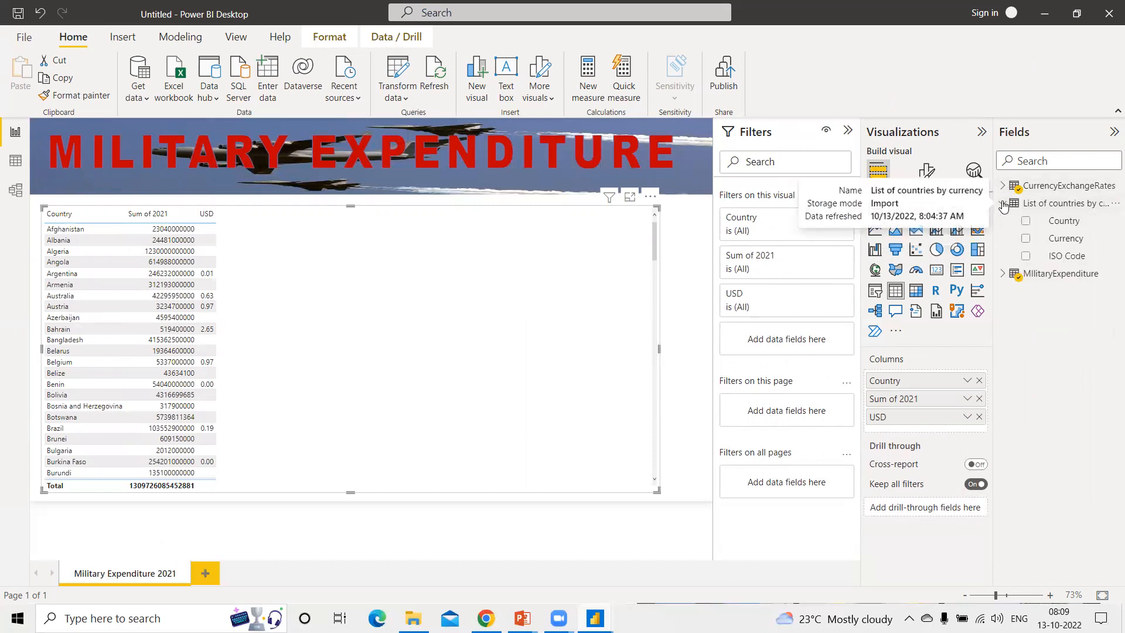
pyautogui.click(1028, 258)
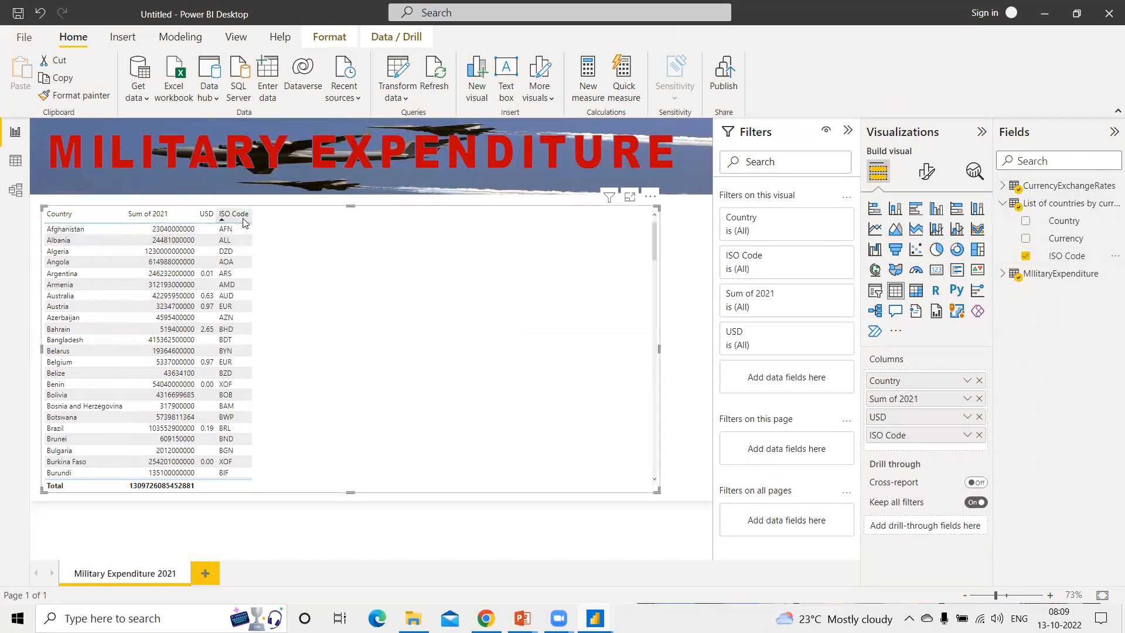
# - Sort the table visual by USD in descending order and examine the exchange rates and ISO codes per country
pyautogui.click(202, 221)
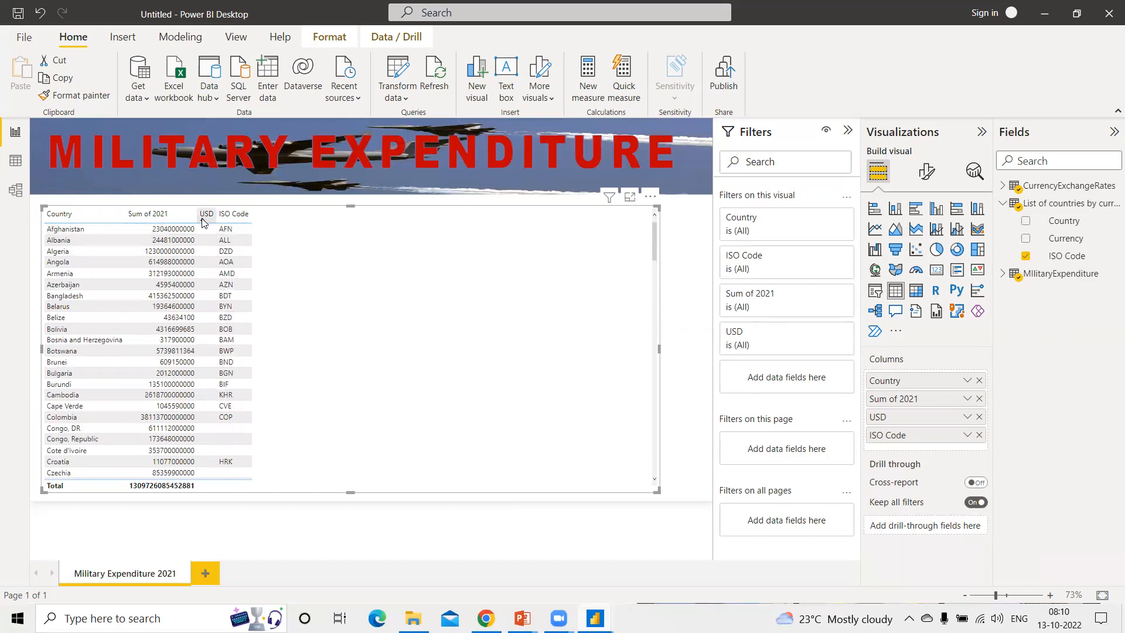
pyautogui.click(203, 221)
pyautogui.scroll(-5, 663, 347)
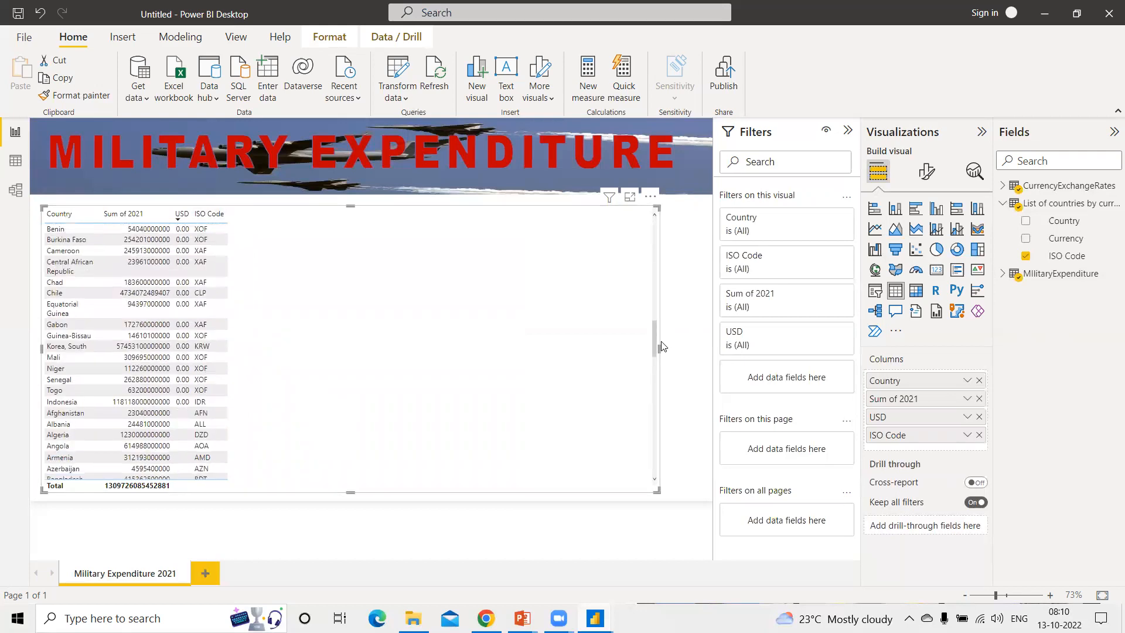
pyautogui.scroll(3, 662, 340)
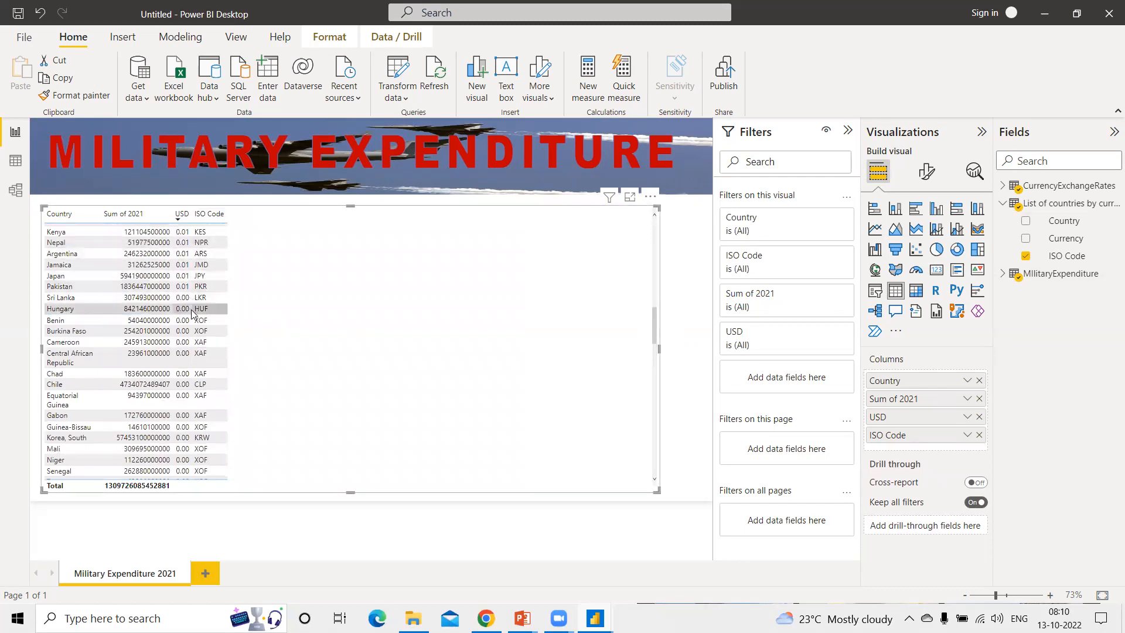
pyautogui.scroll(-8, 185, 315)
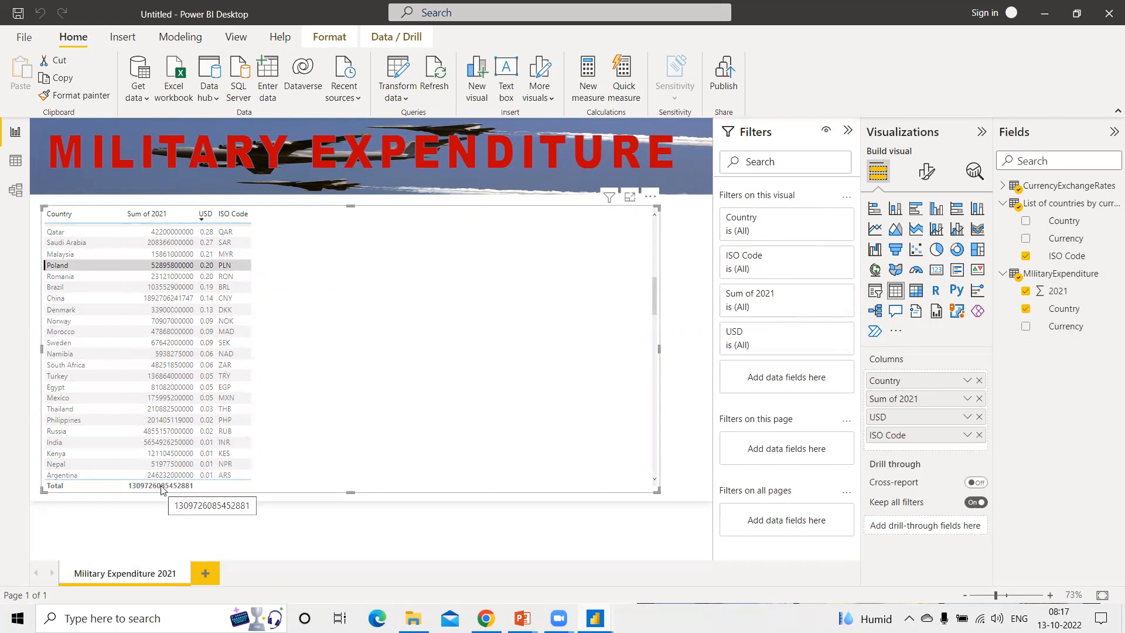
# - Set the 2021 column of the table visual to Don't summarize
pyautogui.click(1058, 291)
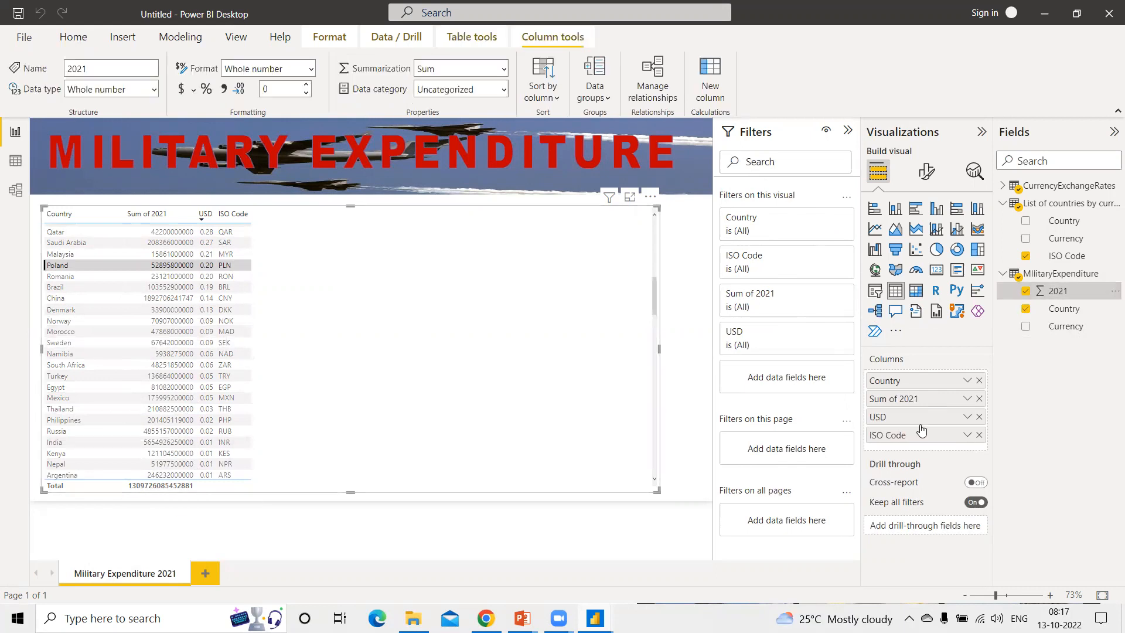
pyautogui.click(966, 400)
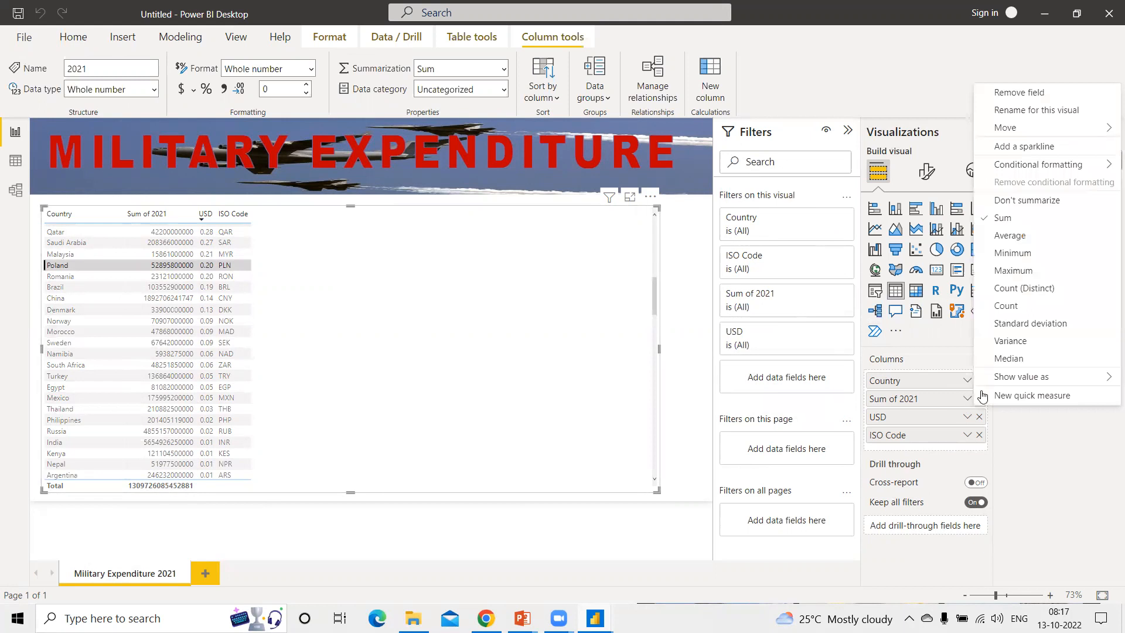
pyautogui.click(1028, 201)
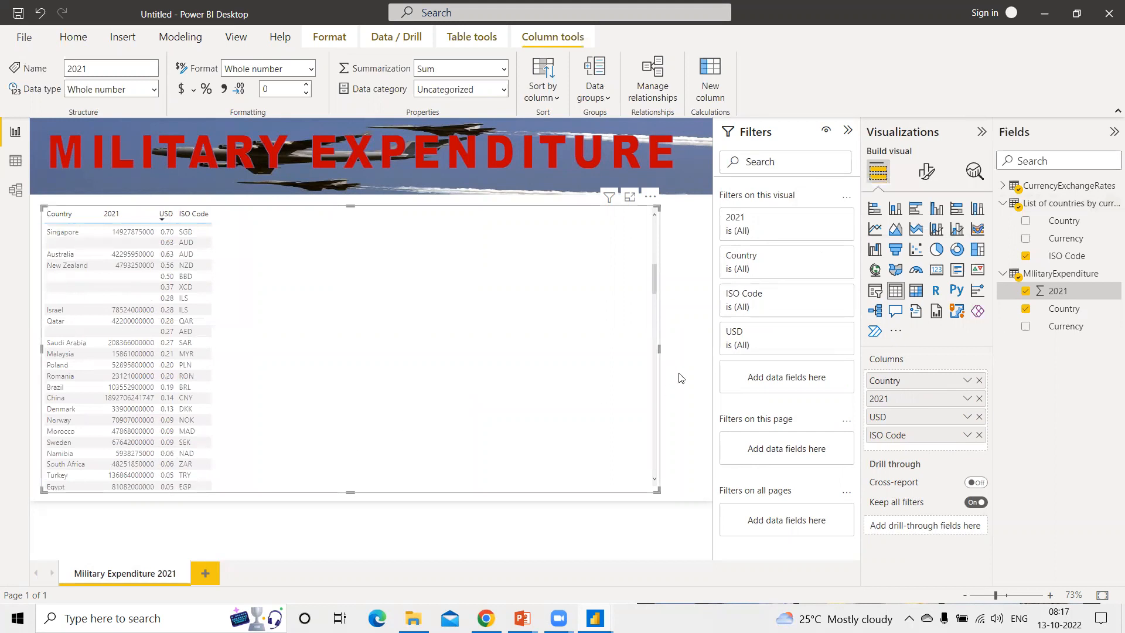
# - Filter the table visual to rows where USD is greater than 0
pyautogui.click(746, 339)
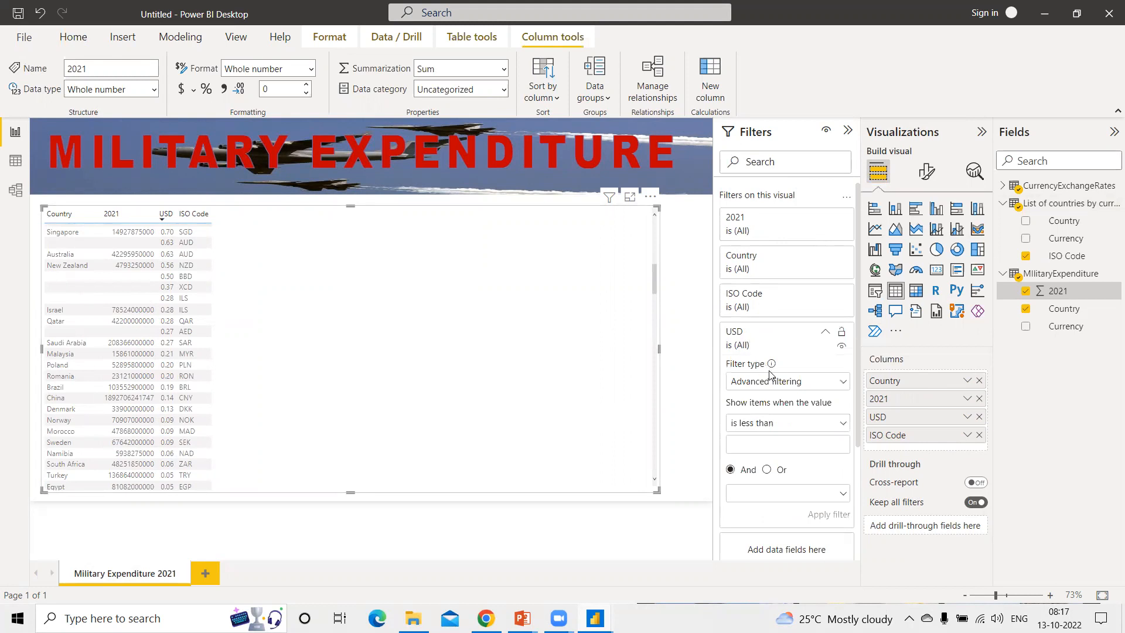
pyautogui.click(788, 428)
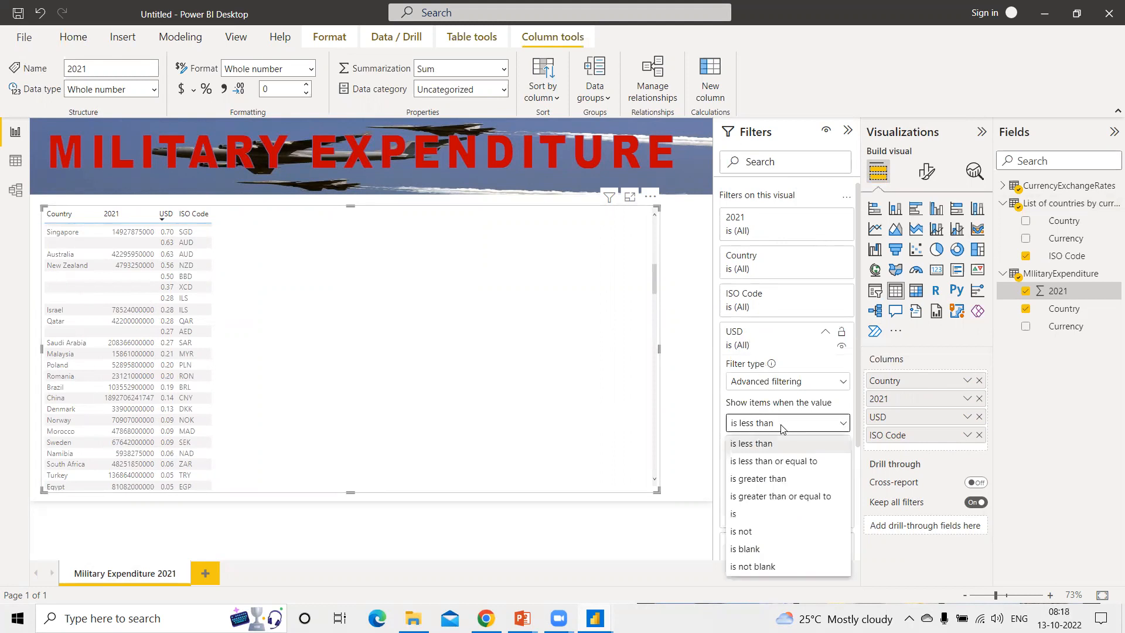
pyautogui.click(768, 485)
pyautogui.click(761, 447)
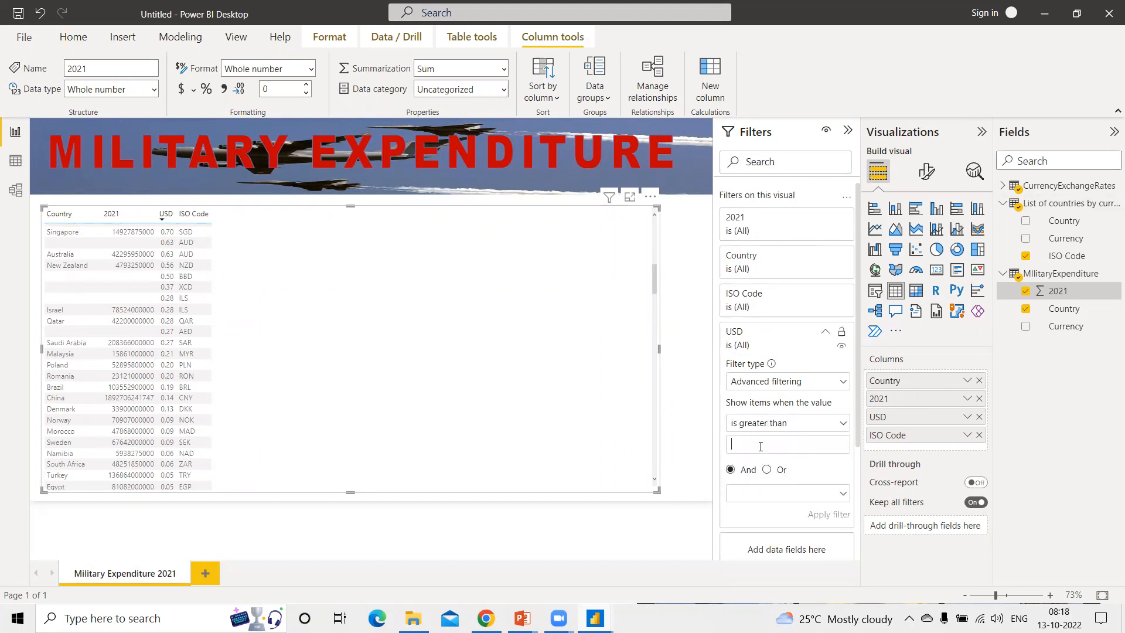
pyautogui.write('0')
pyautogui.click(811, 508)
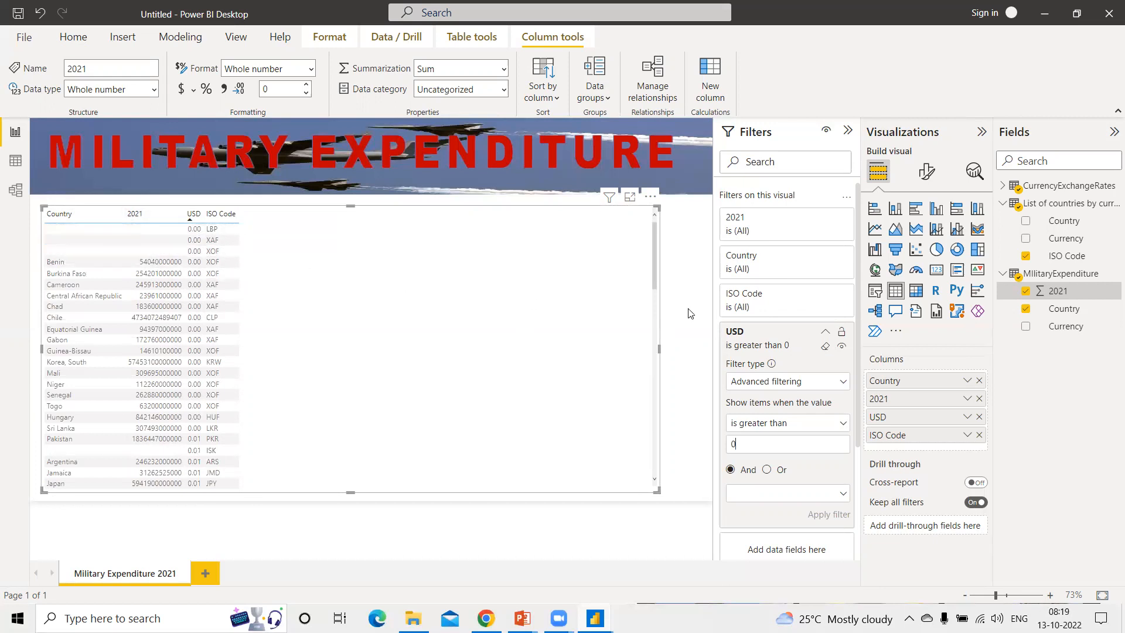
# - Filter the table visual to rows where 2021 is greater than 0, and look through the remaining countries
pyautogui.click(743, 228)
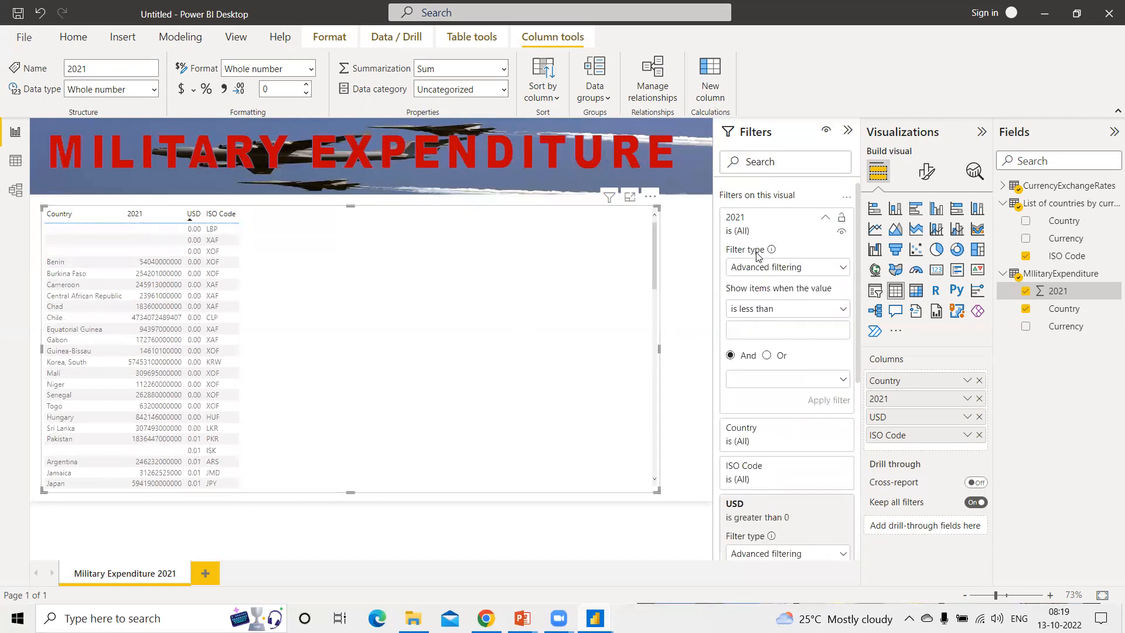
pyautogui.click(763, 312)
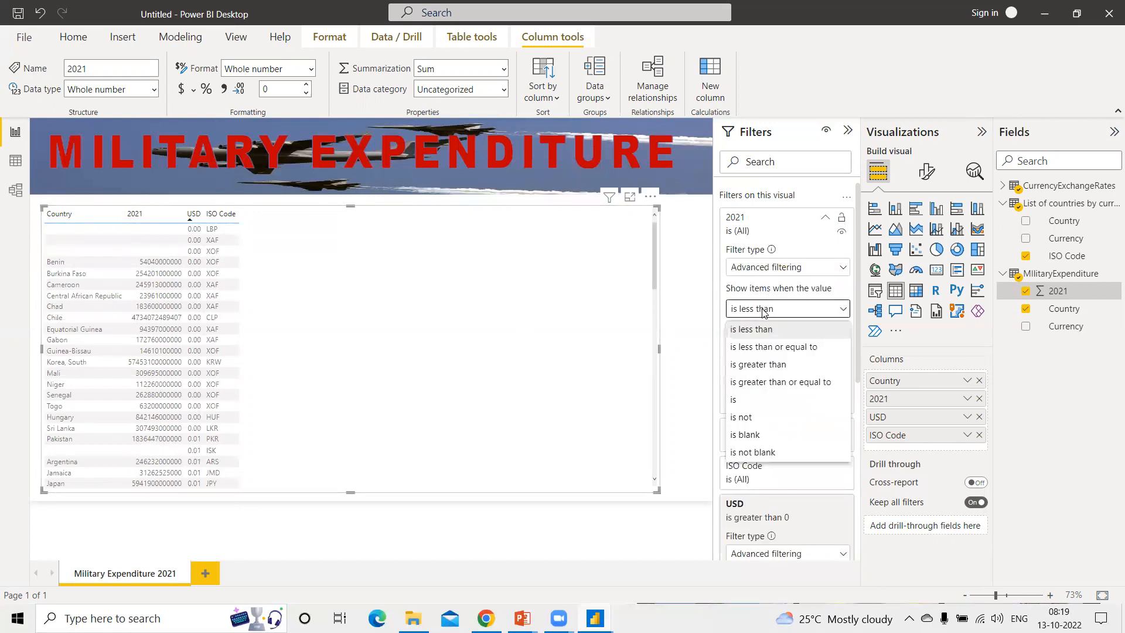
pyautogui.click(758, 365)
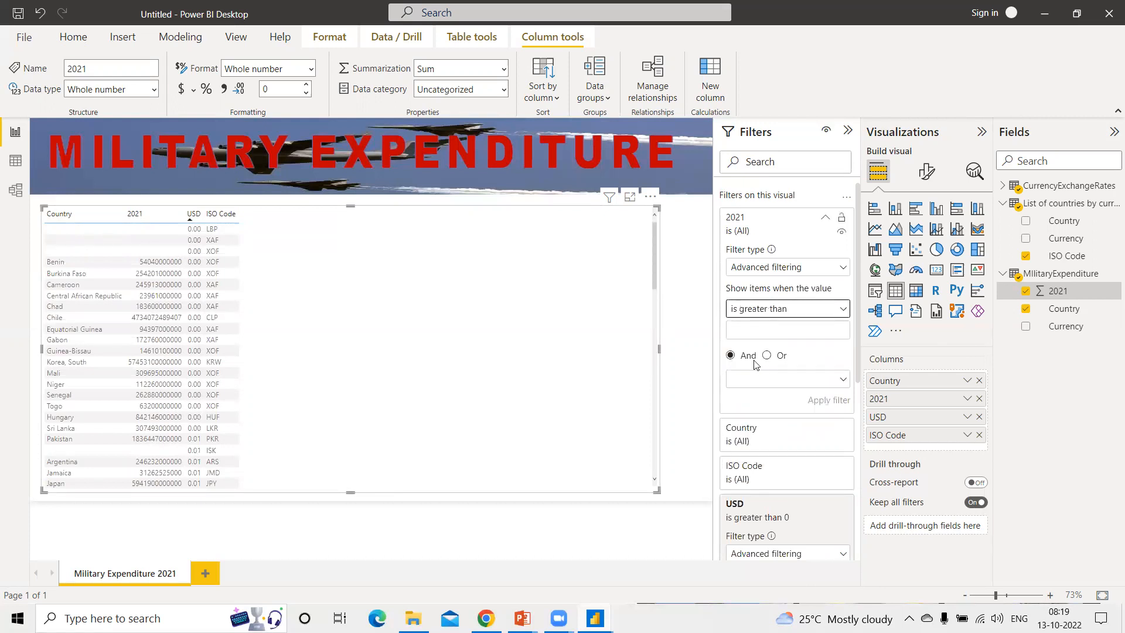
pyautogui.click(747, 328)
pyautogui.write('0')
pyautogui.click(822, 400)
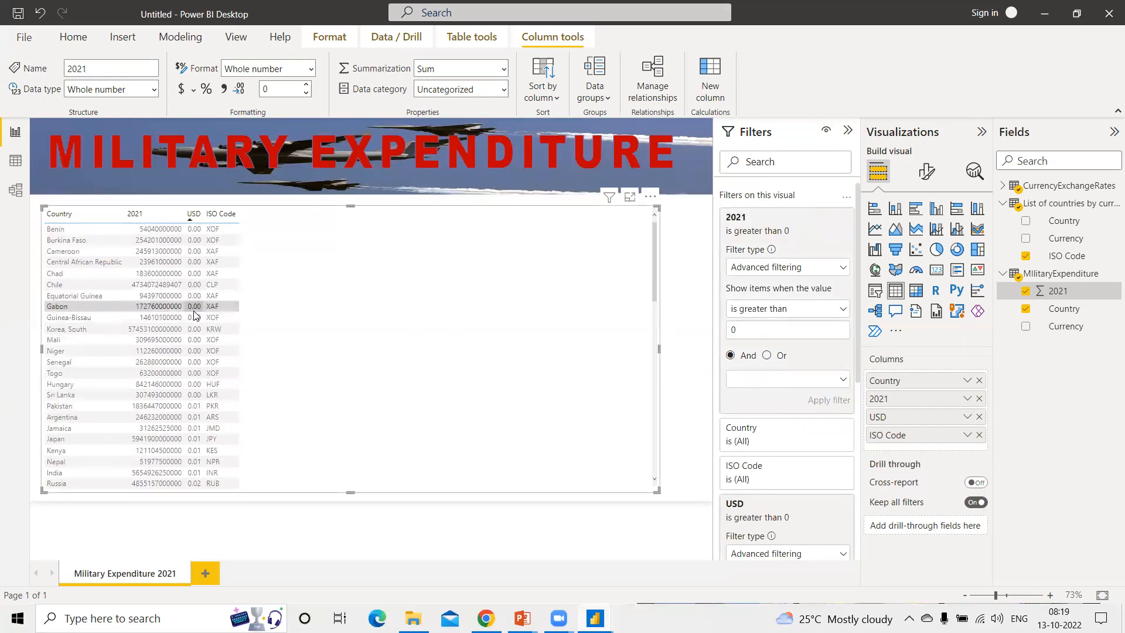
pyautogui.scroll(-15, 195, 311)
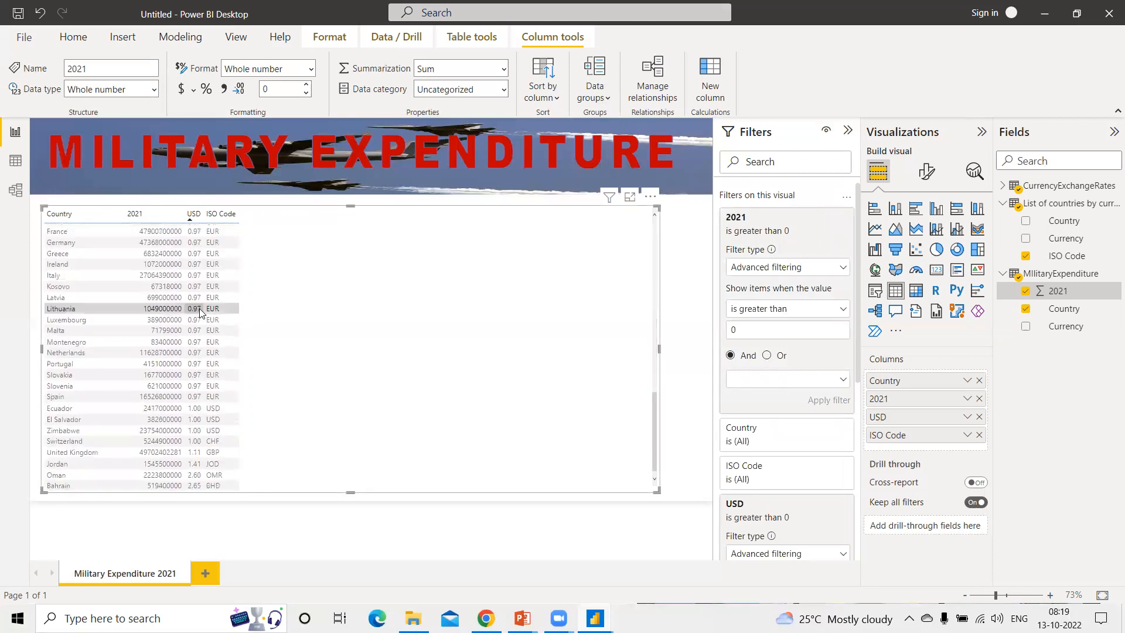
pyautogui.scroll(15, 200, 309)
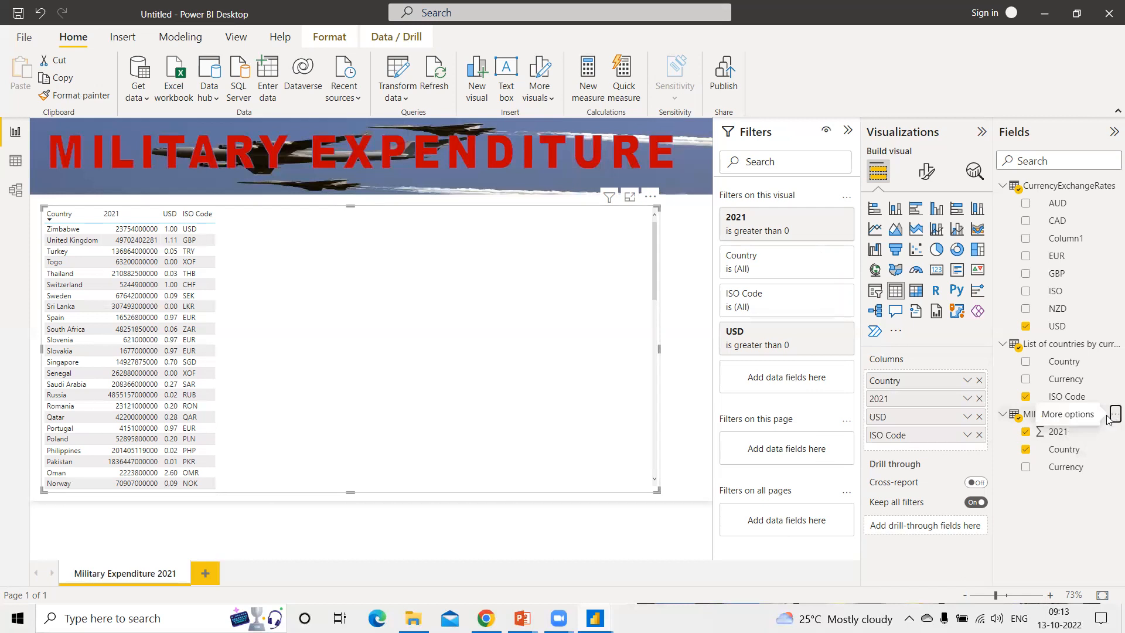
# - Add a new calculated column to the MIlitaryExpenditure table
pyautogui.click(1114, 417)
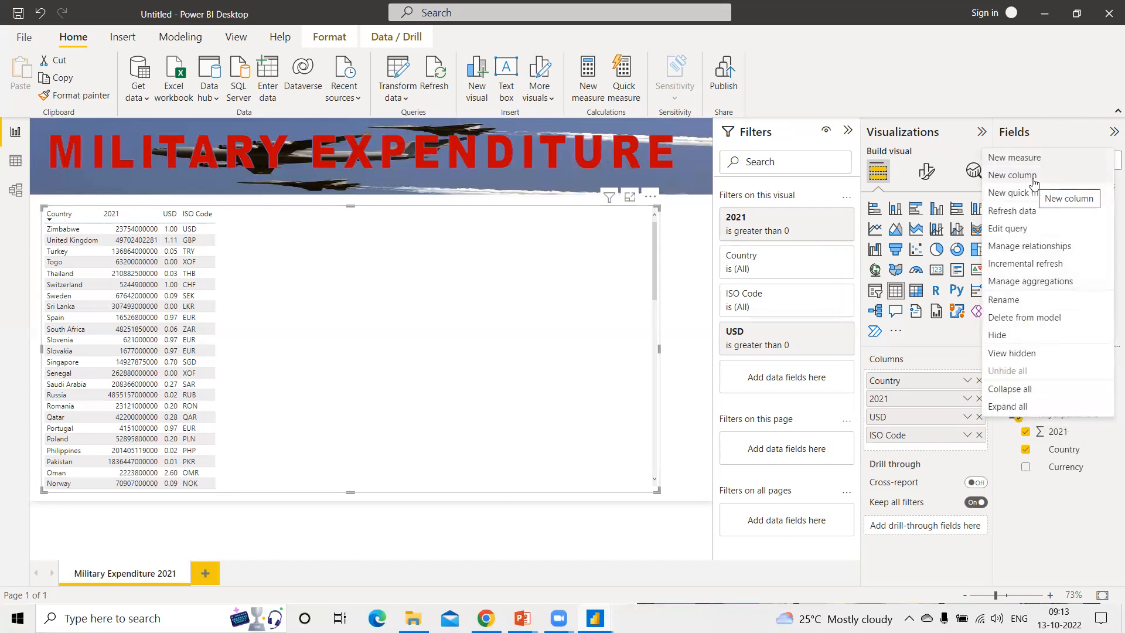
pyautogui.click(1105, 487)
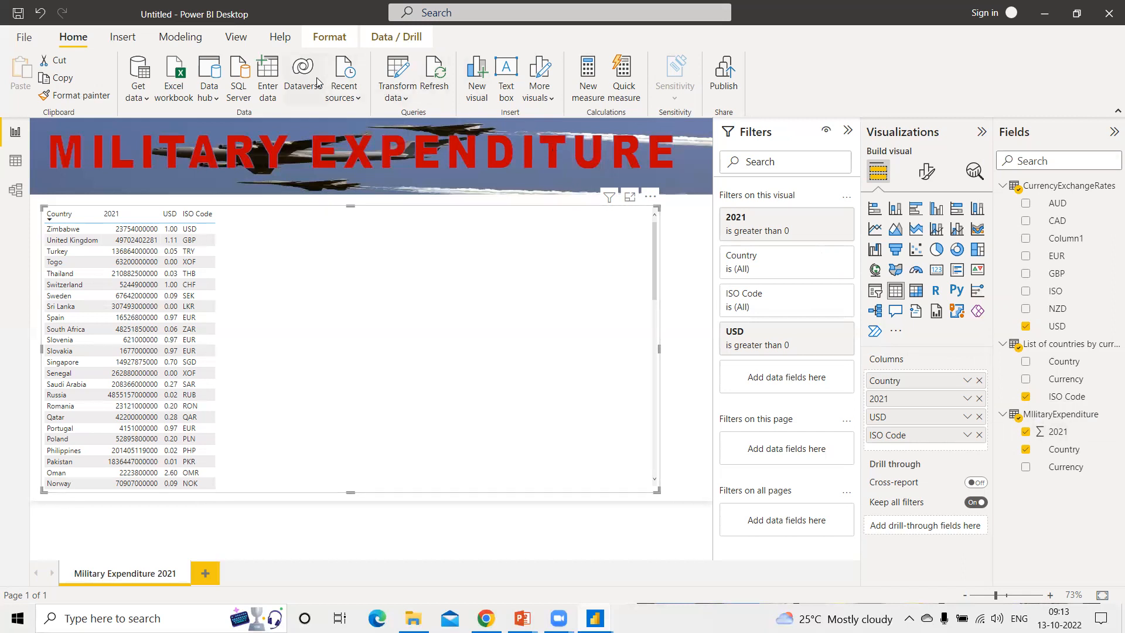
pyautogui.click(181, 38)
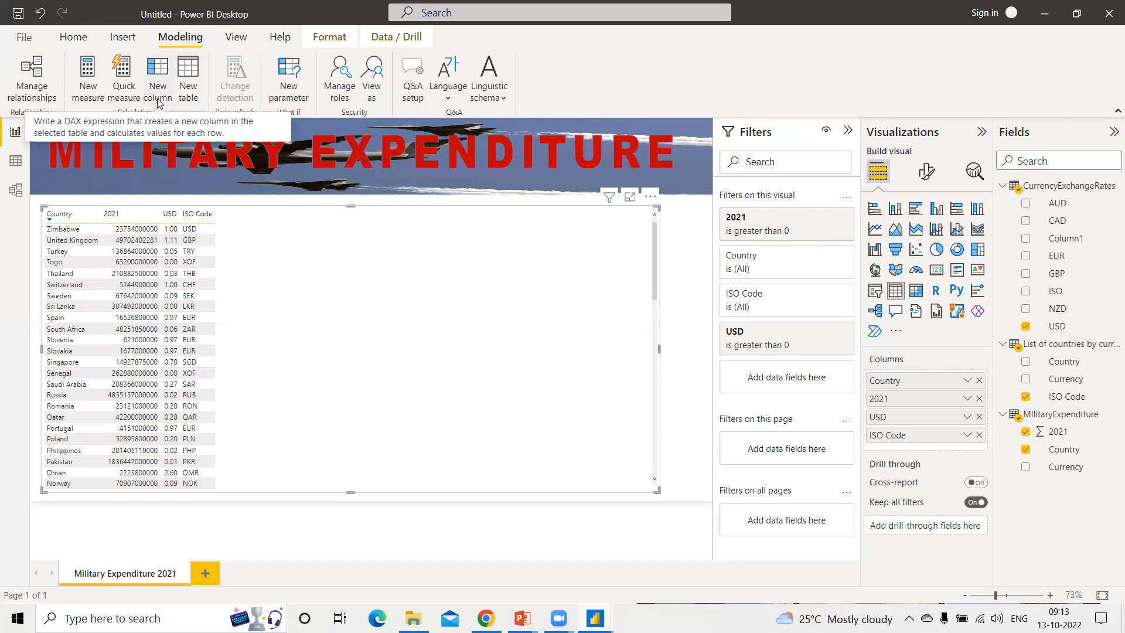
pyautogui.click(1111, 416)
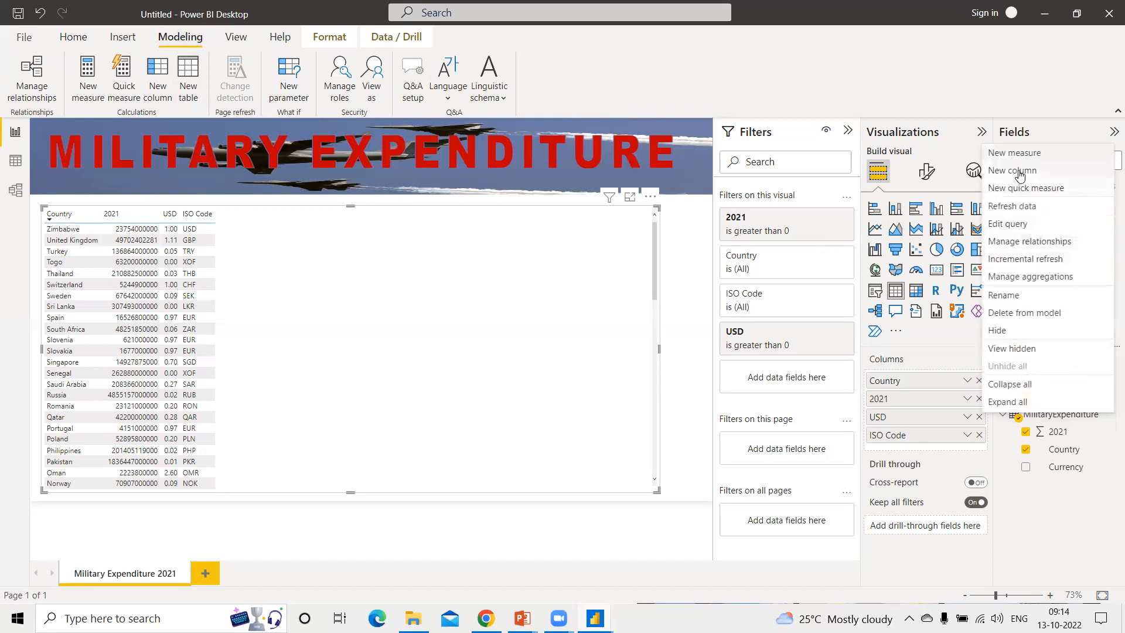
pyautogui.press('Escape')
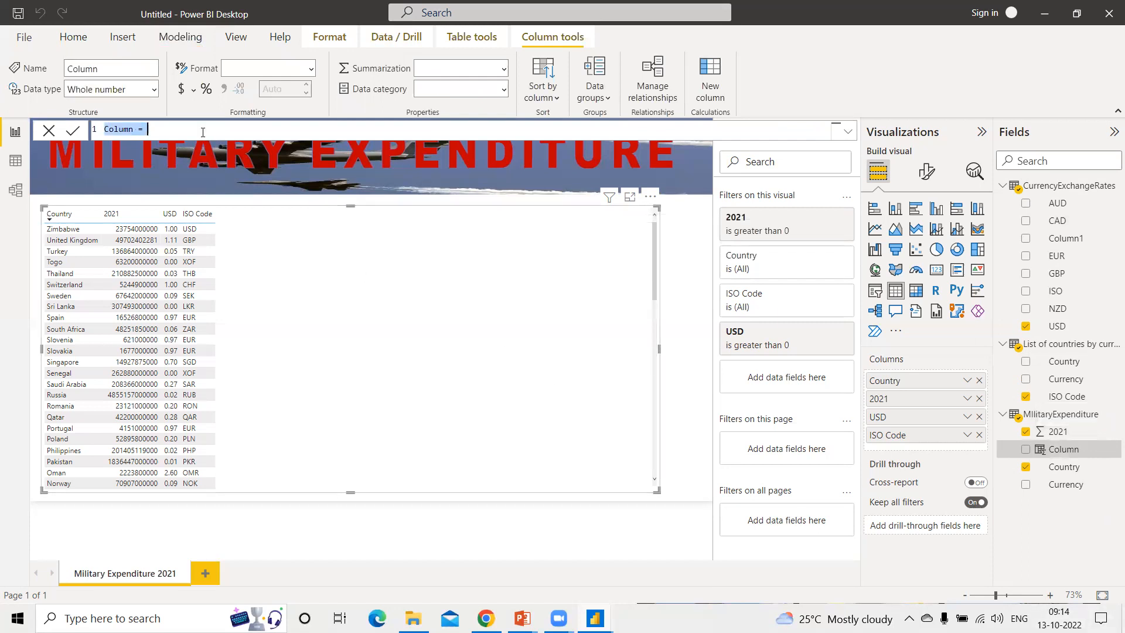
# - Define the new column's formula as MIlitaryExpenditure[2021] *RELATED(CurrencyExchangeRates[USD])
pyautogui.click(202, 128)
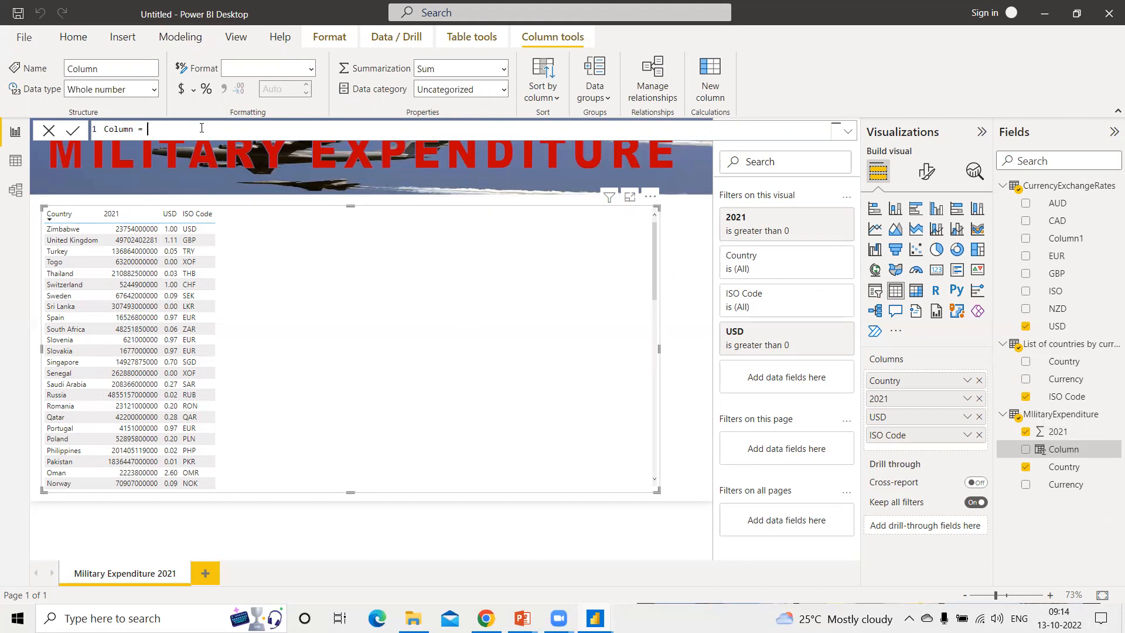
pyautogui.write('MI')
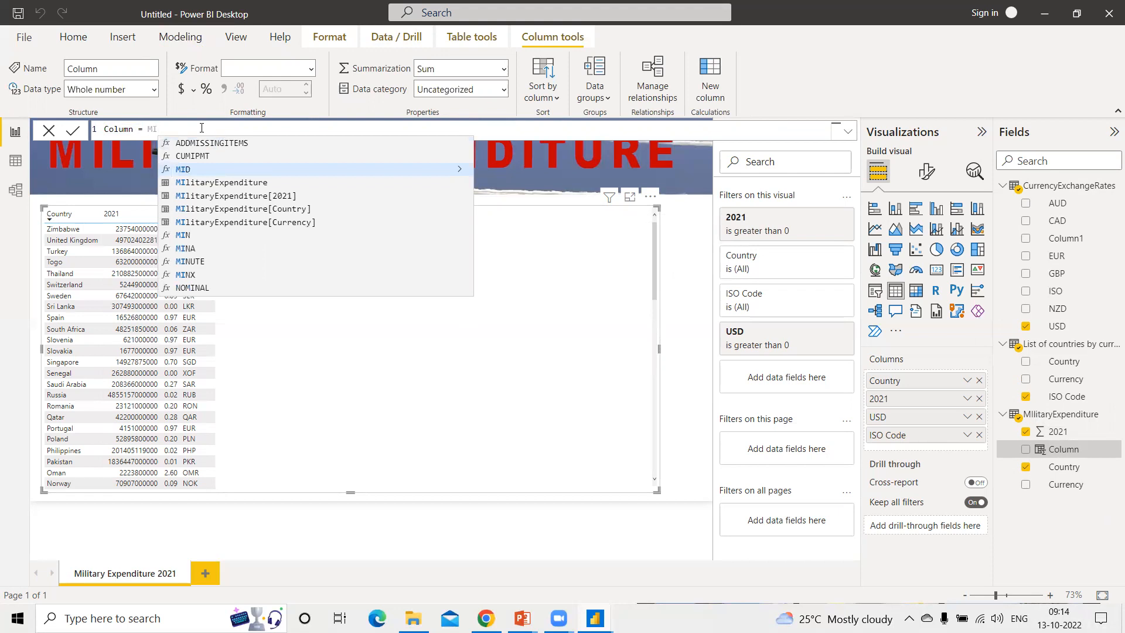
pyautogui.click(266, 198)
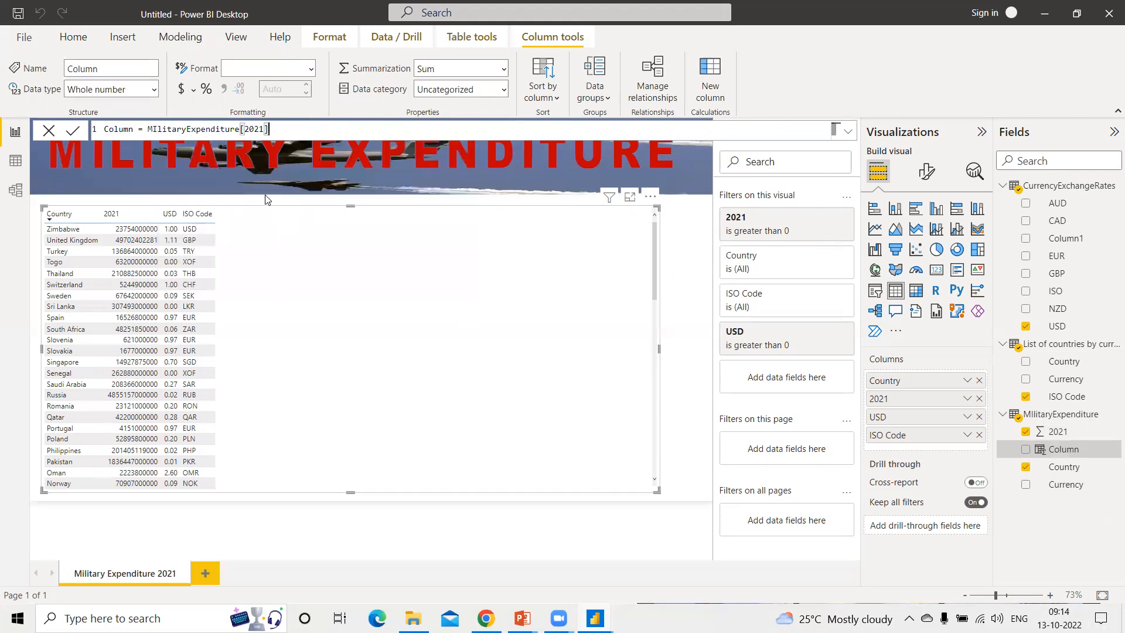
pyautogui.write('*')
pyautogui.write('Cr')
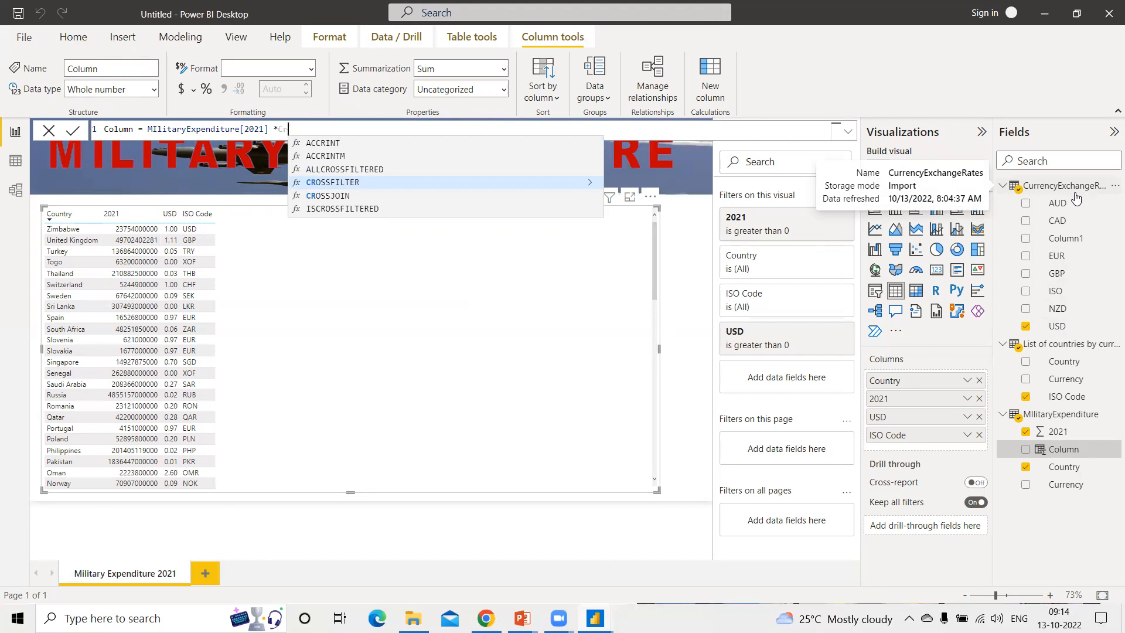
pyautogui.press('BackSpace')
pyautogui.press('BackSpace')
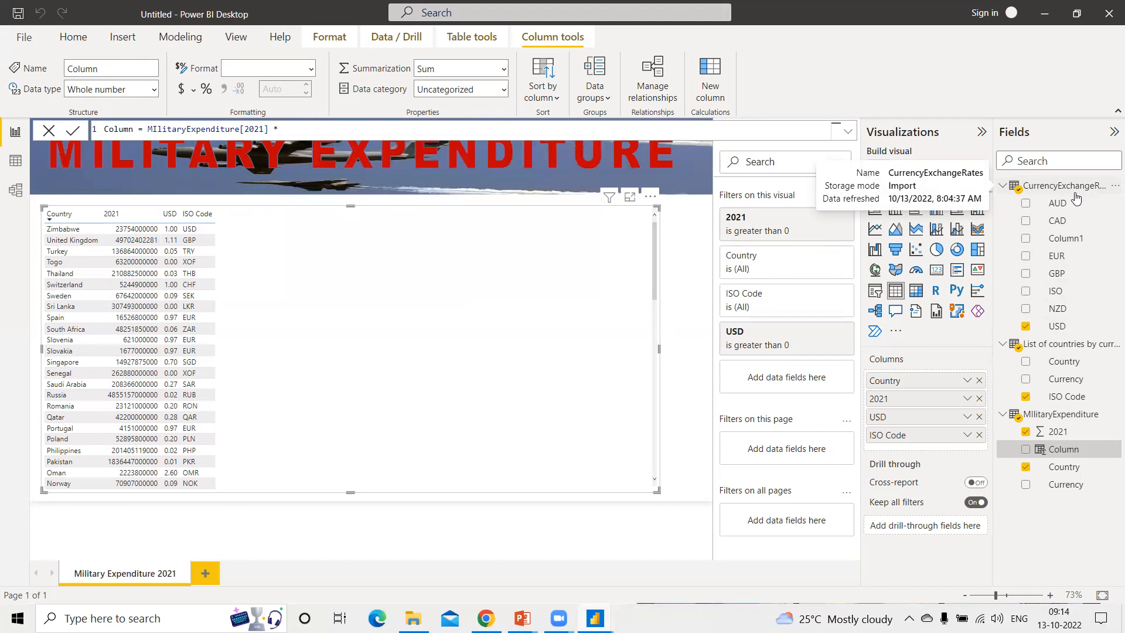
pyautogui.write('RELA')
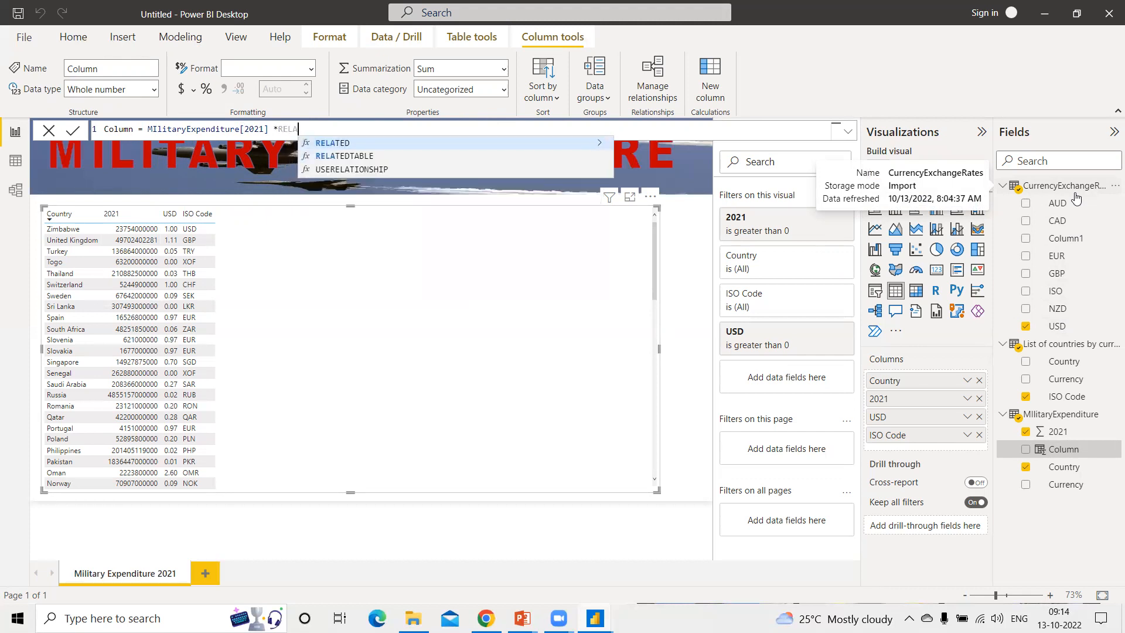
pyautogui.write('TED')
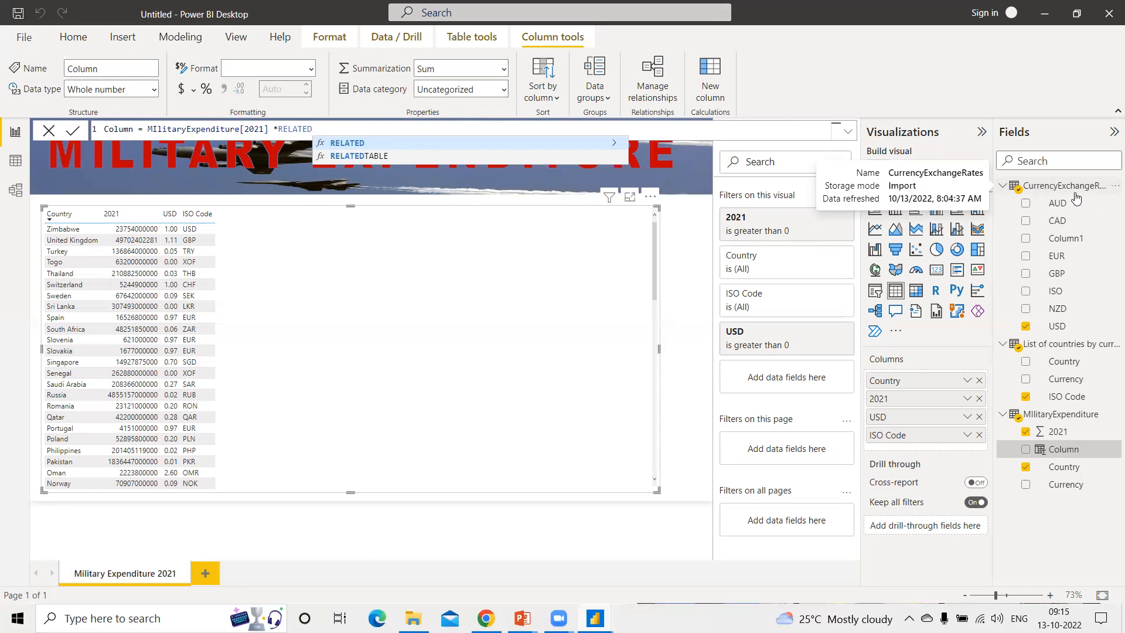
pyautogui.write('(')
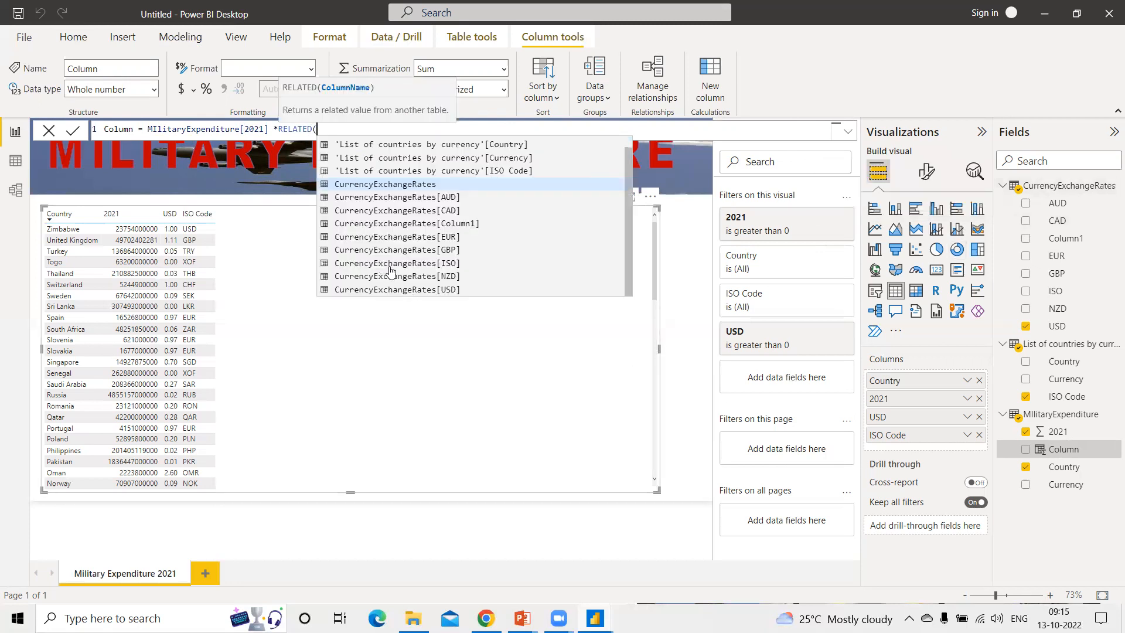
pyautogui.click(428, 291)
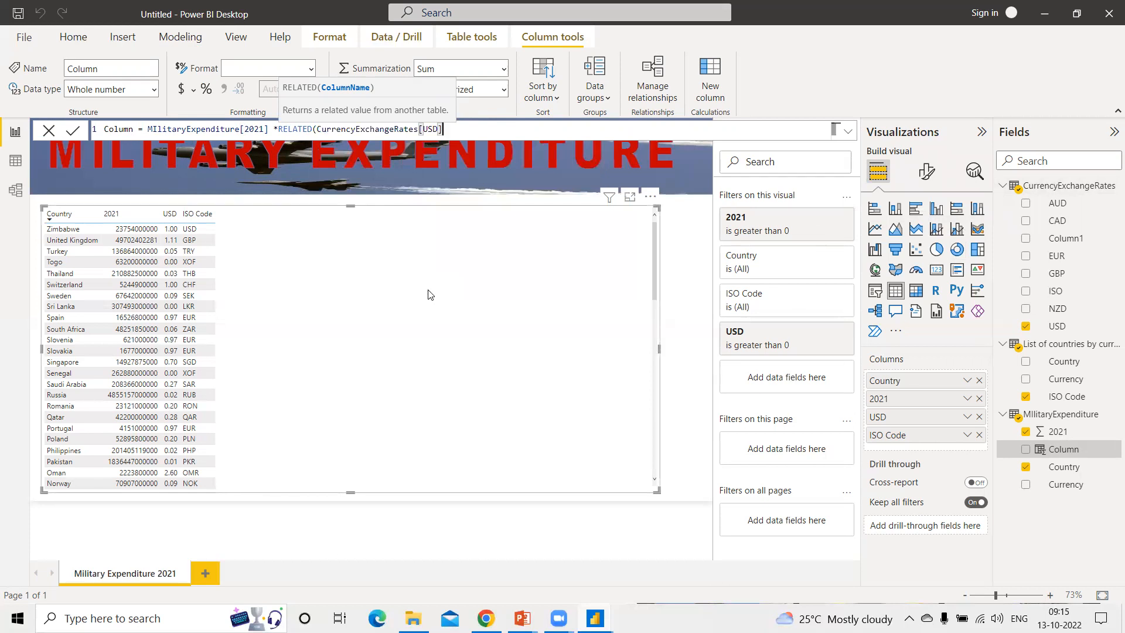
pyautogui.write(')')
pyautogui.press('Return')
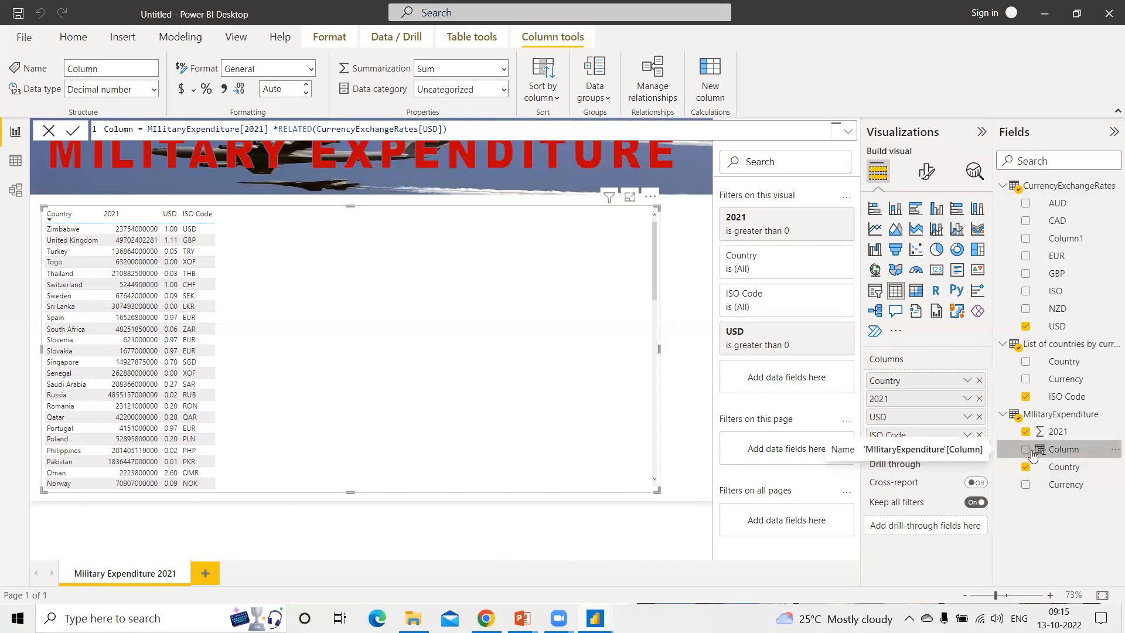
# - Rename the calculated column in the MIlitaryExpenditure table as Expenditure(USD)
pyautogui.click(1109, 450)
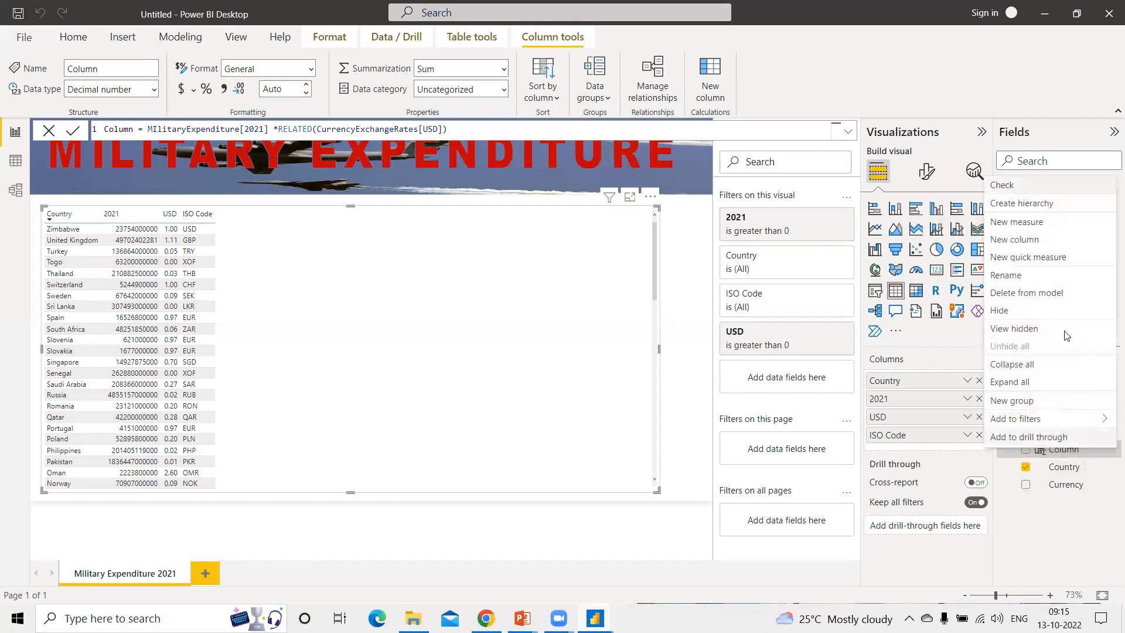
pyautogui.click(1005, 275)
pyautogui.write('Expen')
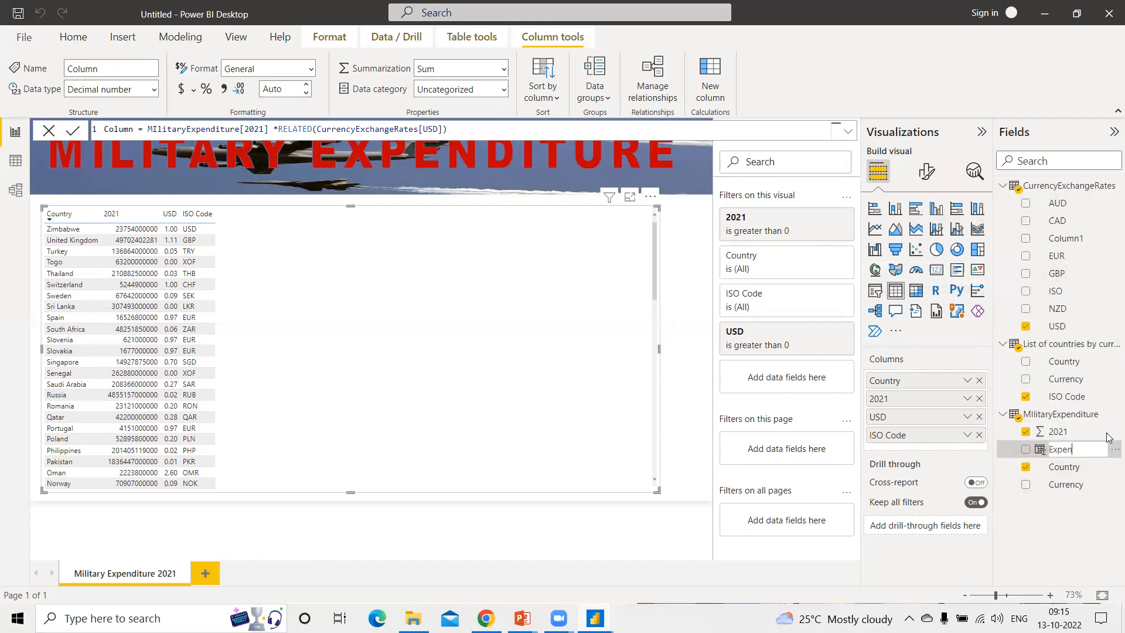
pyautogui.write('diture(USD)')
pyautogui.press('Return')
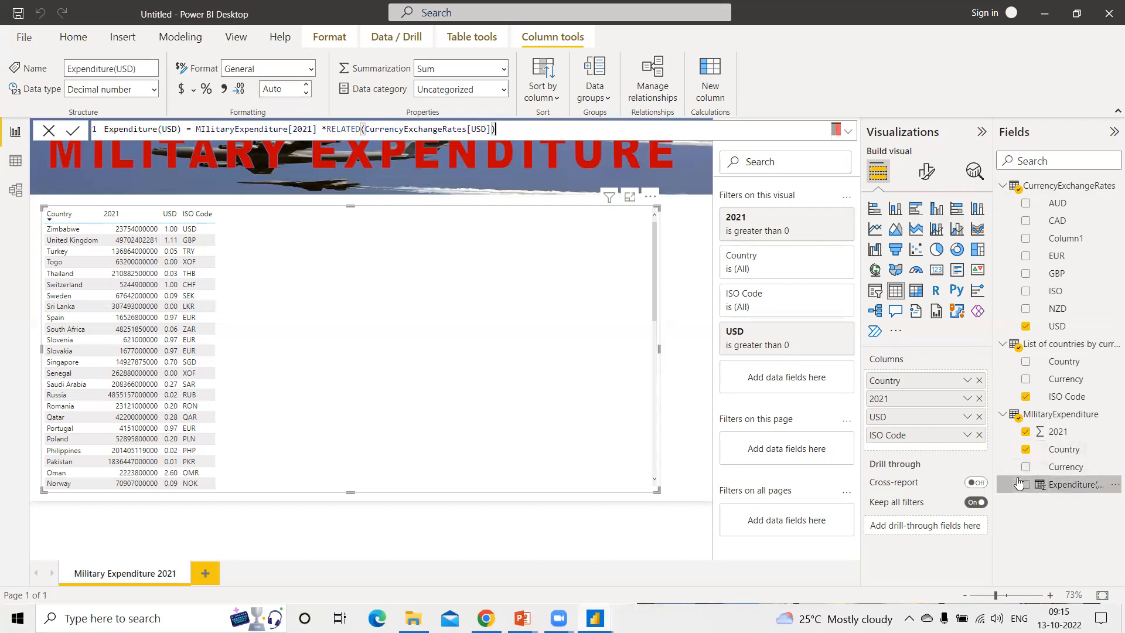
# - Add the Expenditure(USD) column to the table visual and set it to Don't summarize
pyautogui.click(1025, 485)
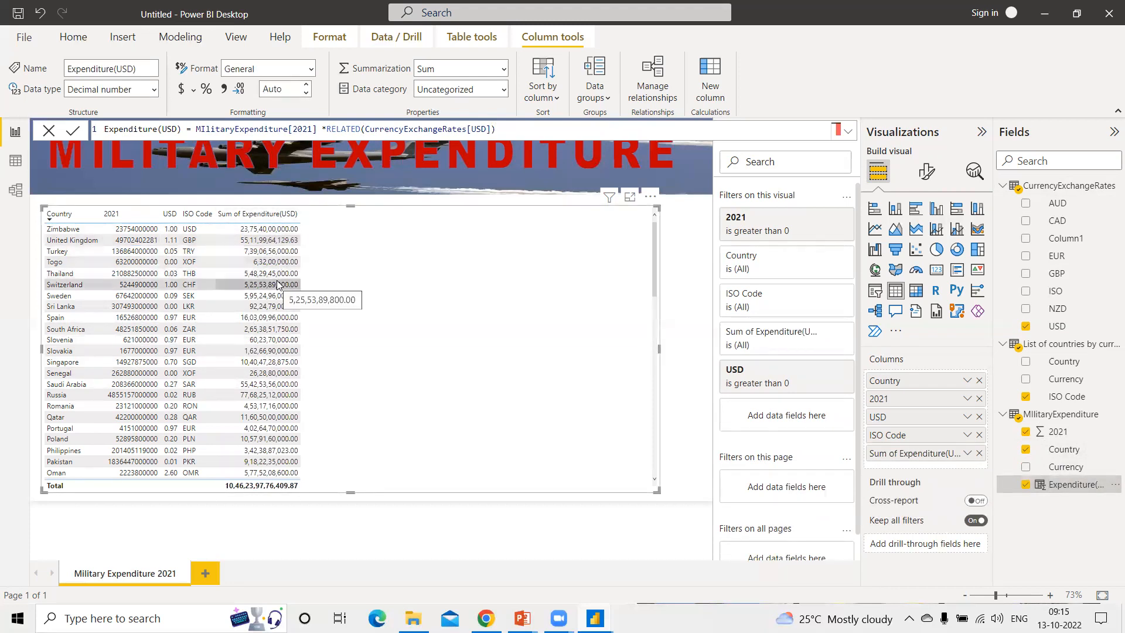
pyautogui.click(969, 454)
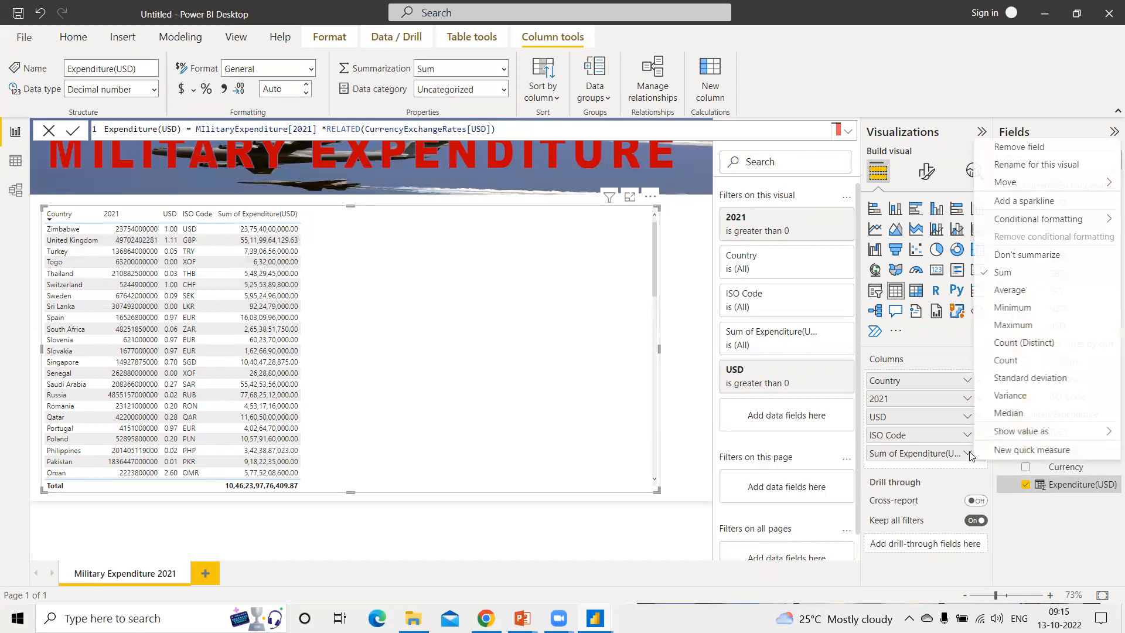
pyautogui.click(1027, 254)
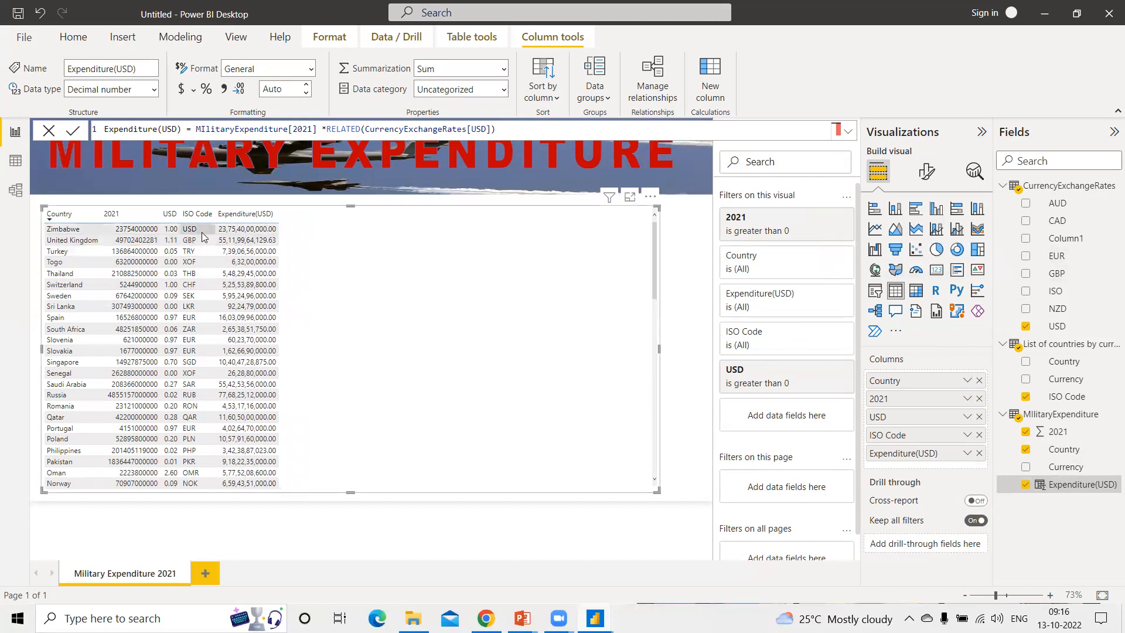
# - Sort the table visual by Expenditure(USD) in descending order and look through the ranked countries
pyautogui.click(650, 198)
pyautogui.moveTo(726, 341)
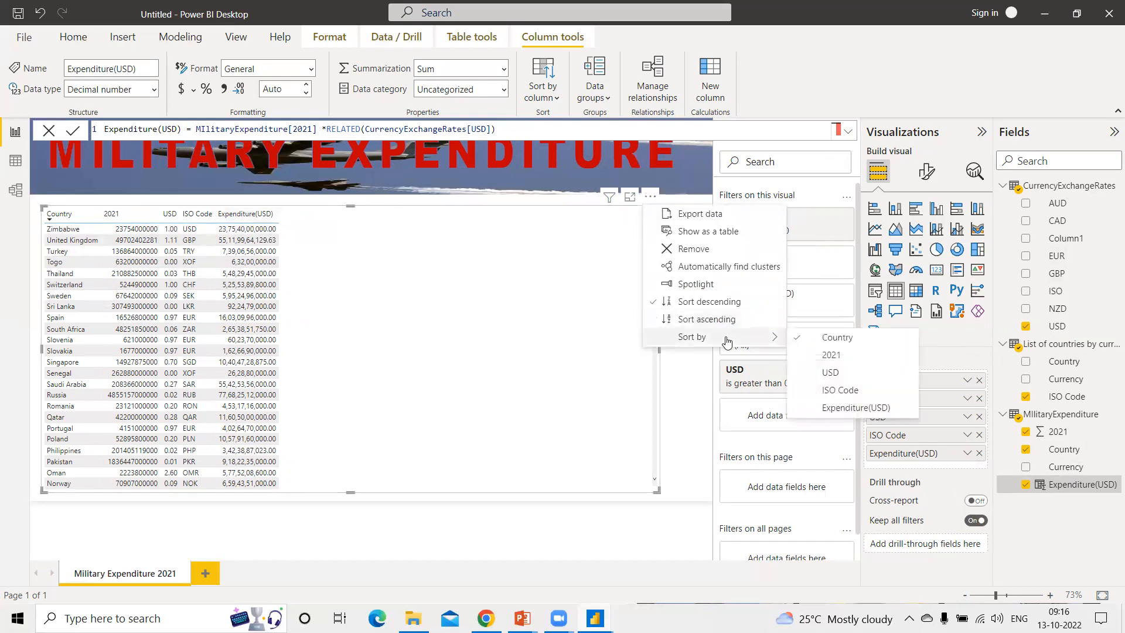
pyautogui.click(845, 409)
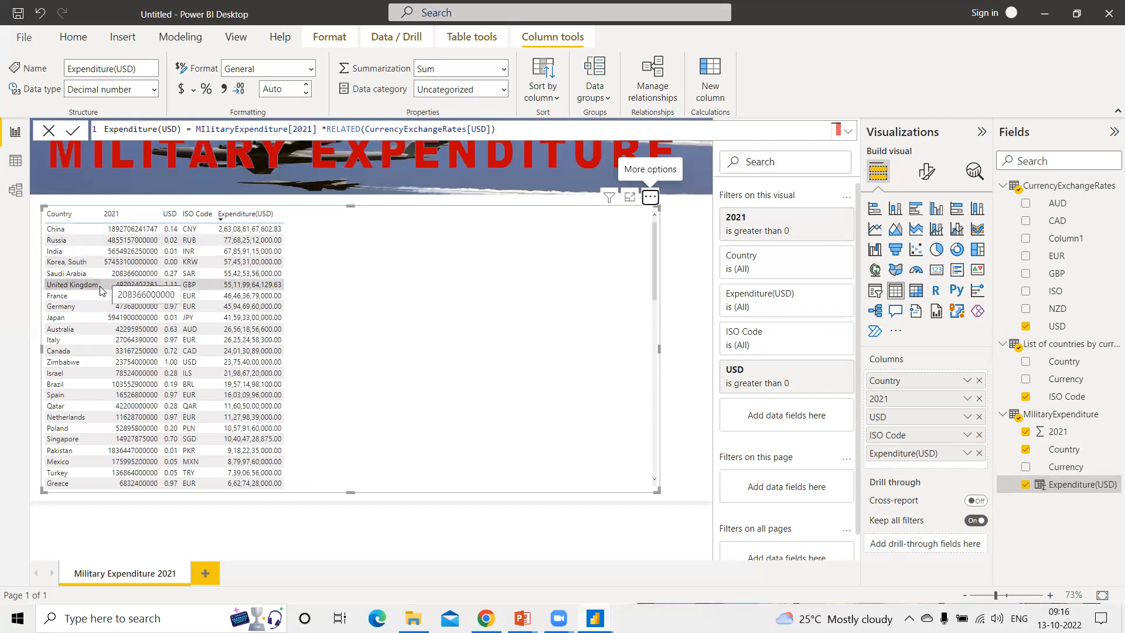
pyautogui.scroll(-5, 232, 352)
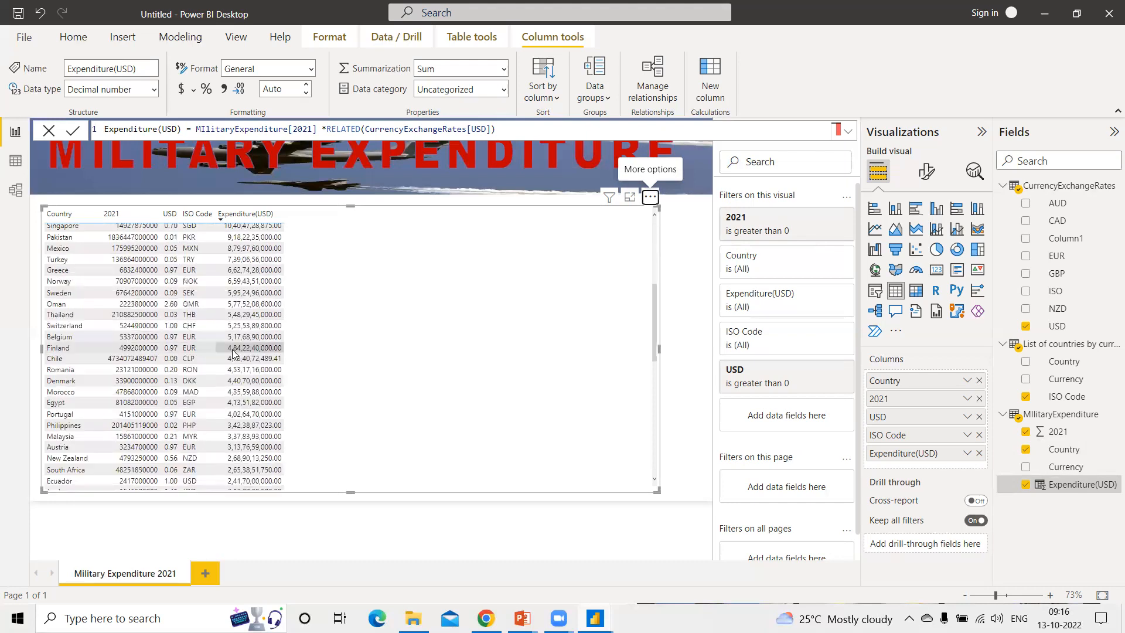
pyautogui.scroll(-10, 234, 353)
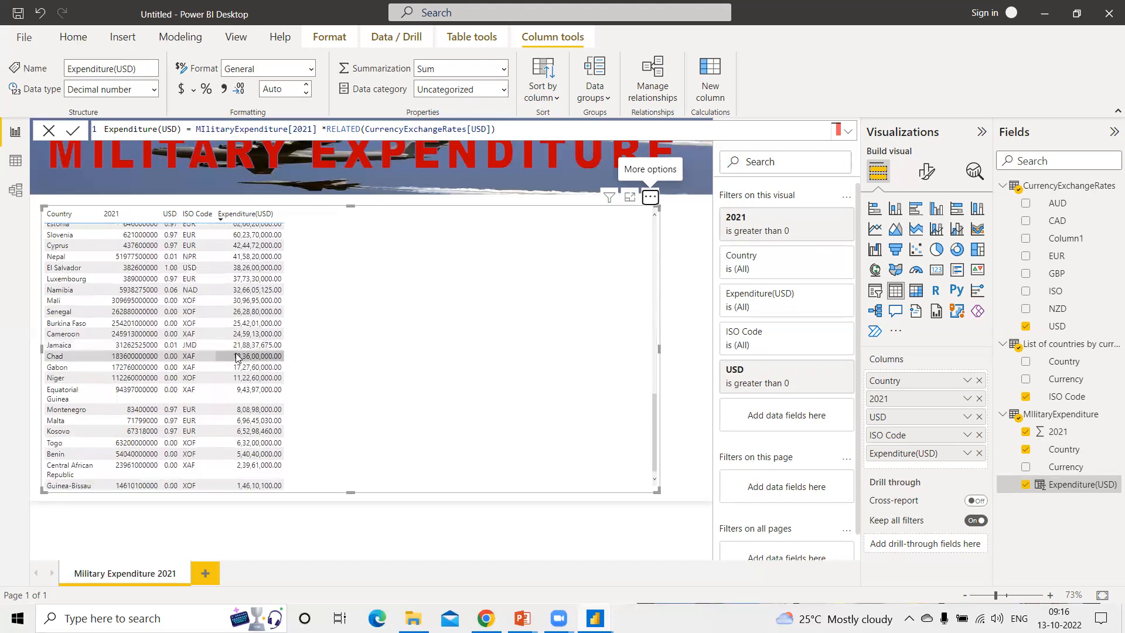
pyautogui.scroll(12, 238, 354)
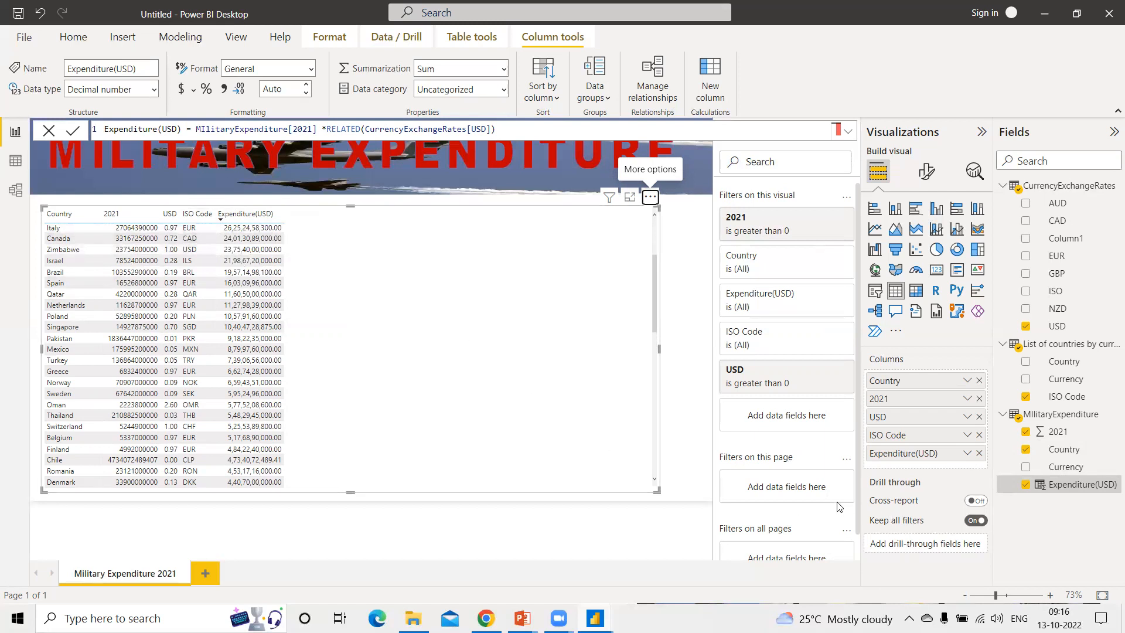
pyautogui.scroll(-1, 937, 460)
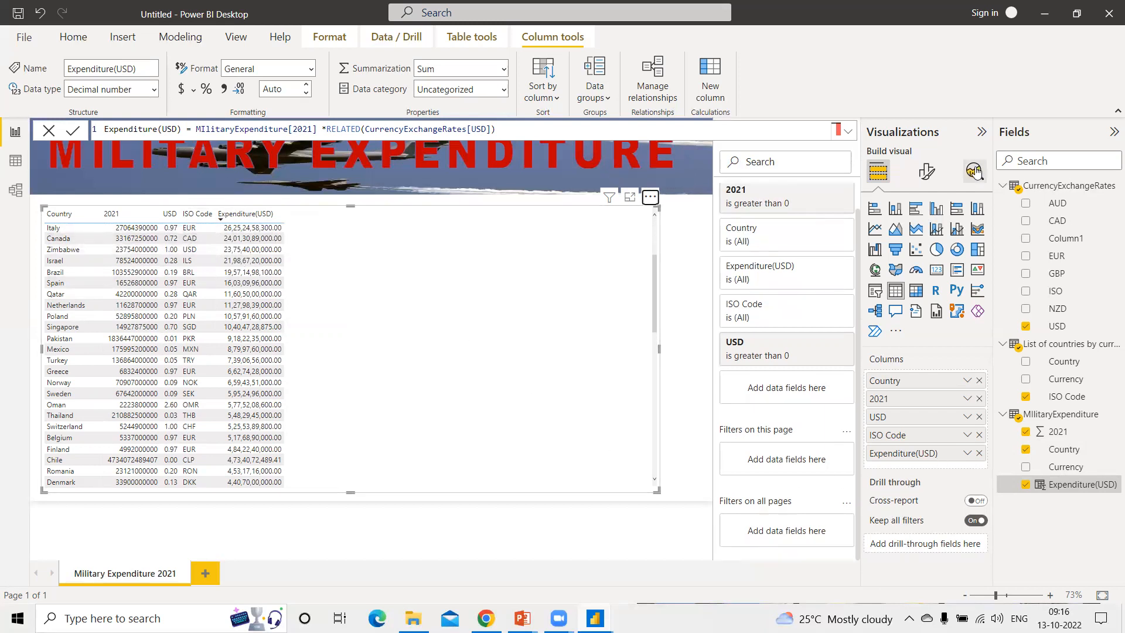
# - Try the Bold header style preset on the table visual and switch it to Alternating rows
pyautogui.click(926, 173)
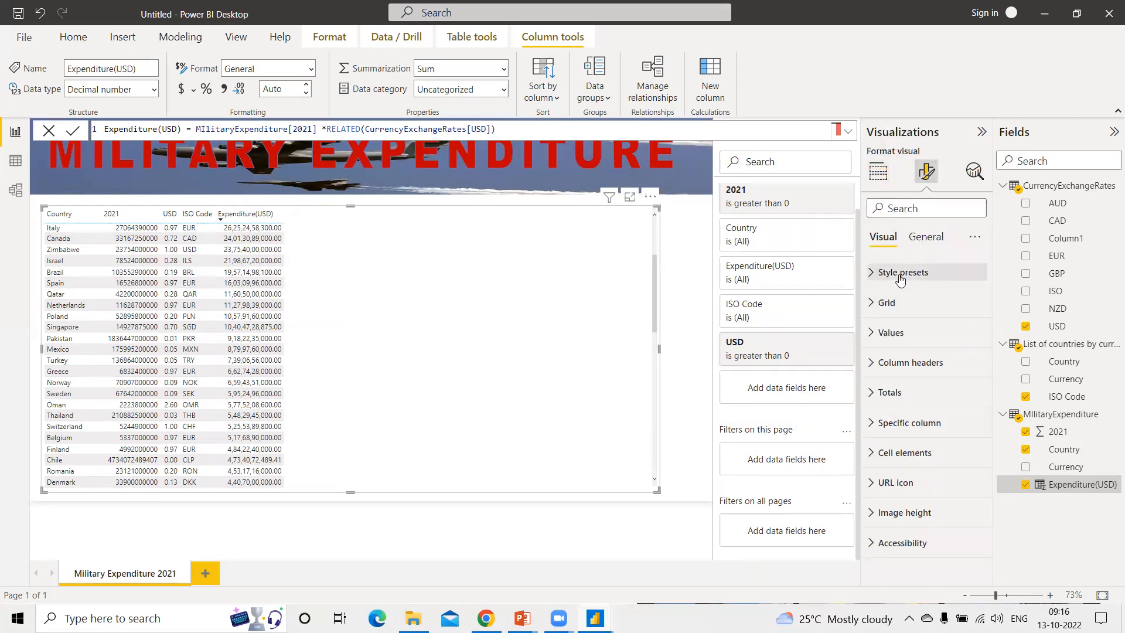
pyautogui.click(872, 274)
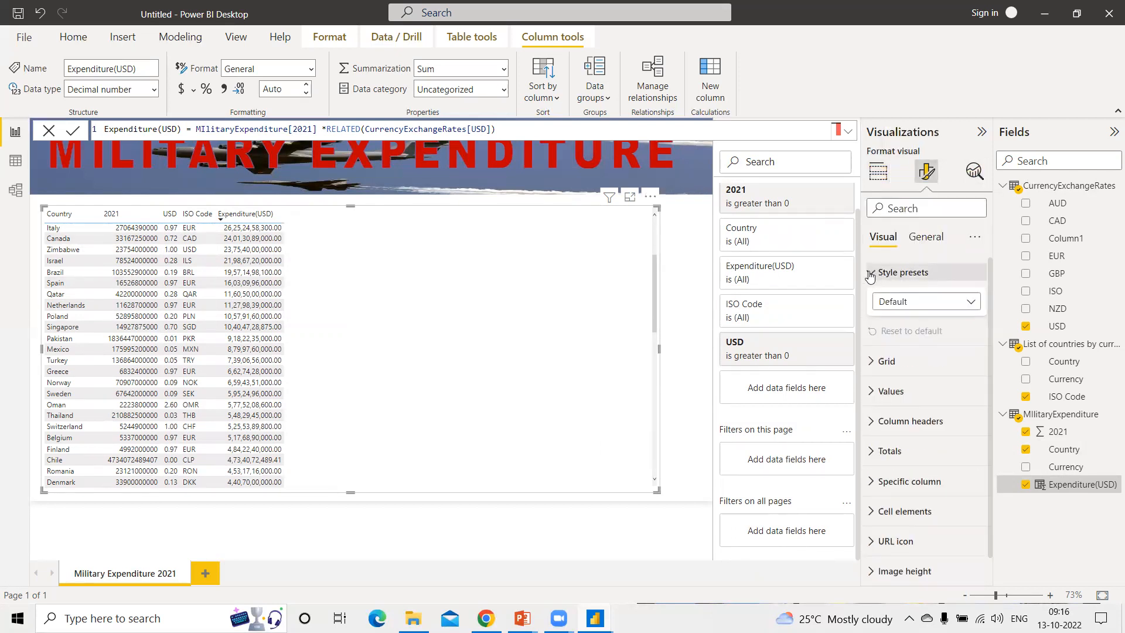
pyautogui.click(883, 304)
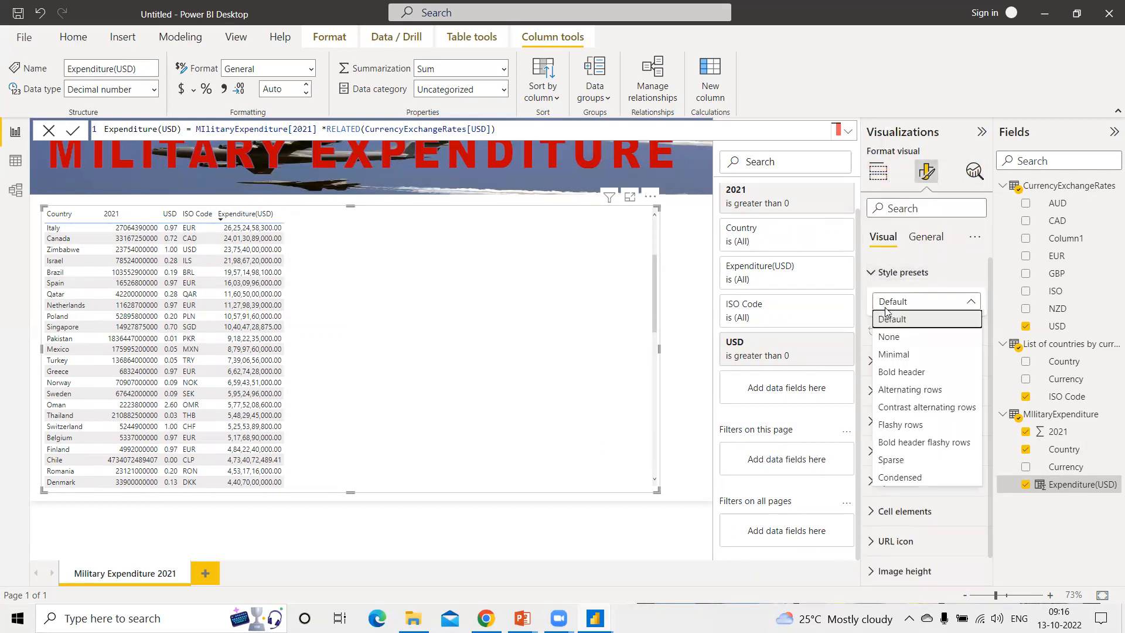
pyautogui.click(900, 371)
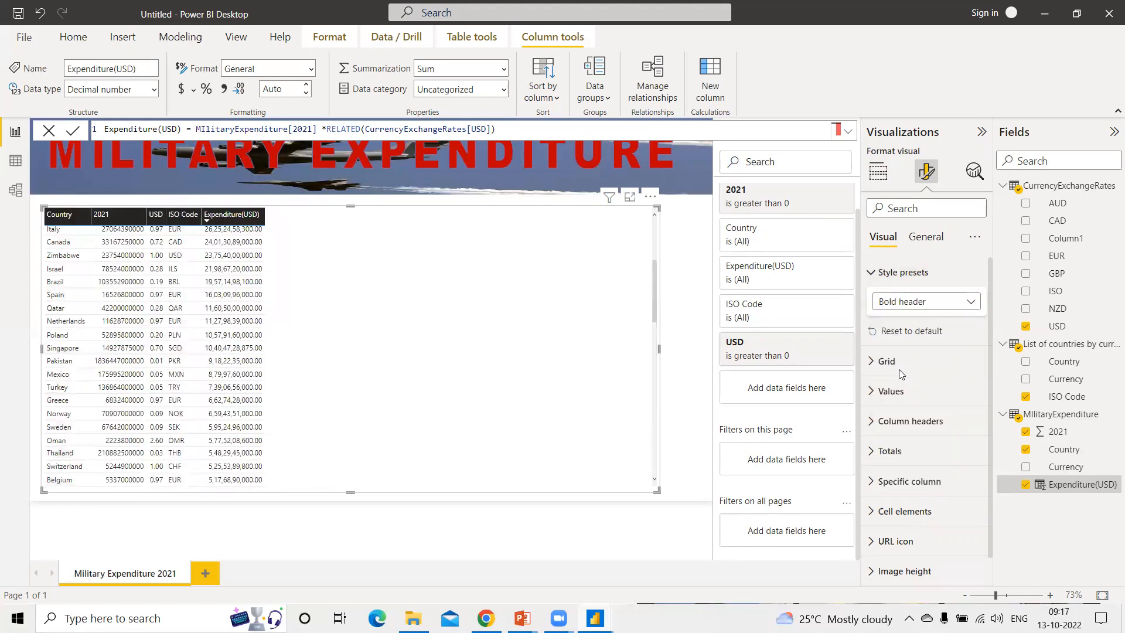
pyautogui.click(926, 302)
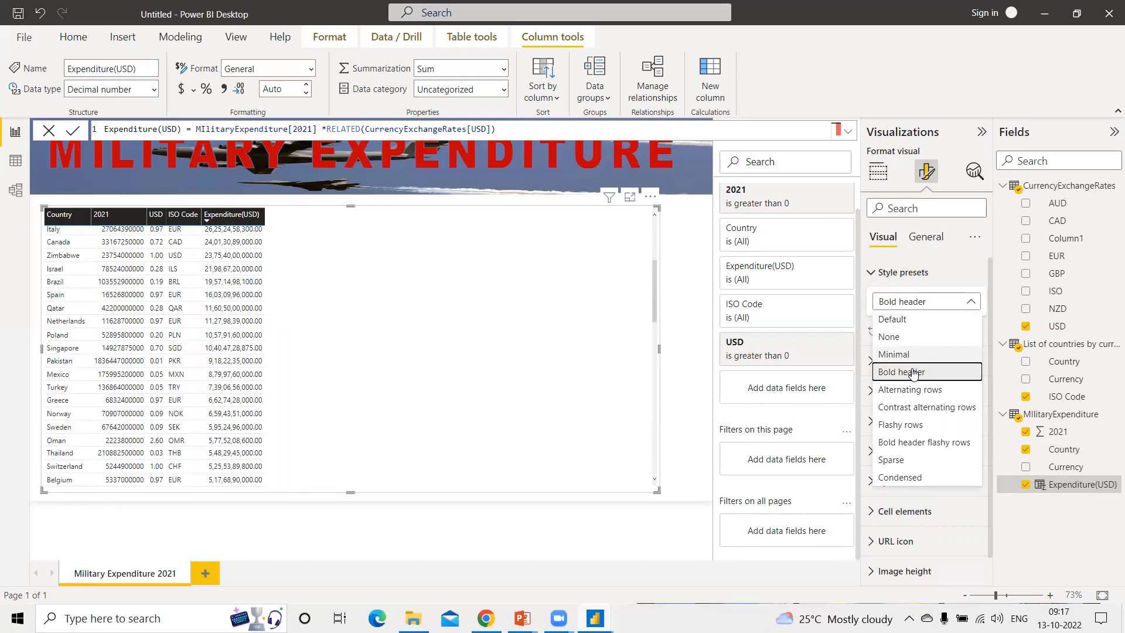
pyautogui.click(913, 390)
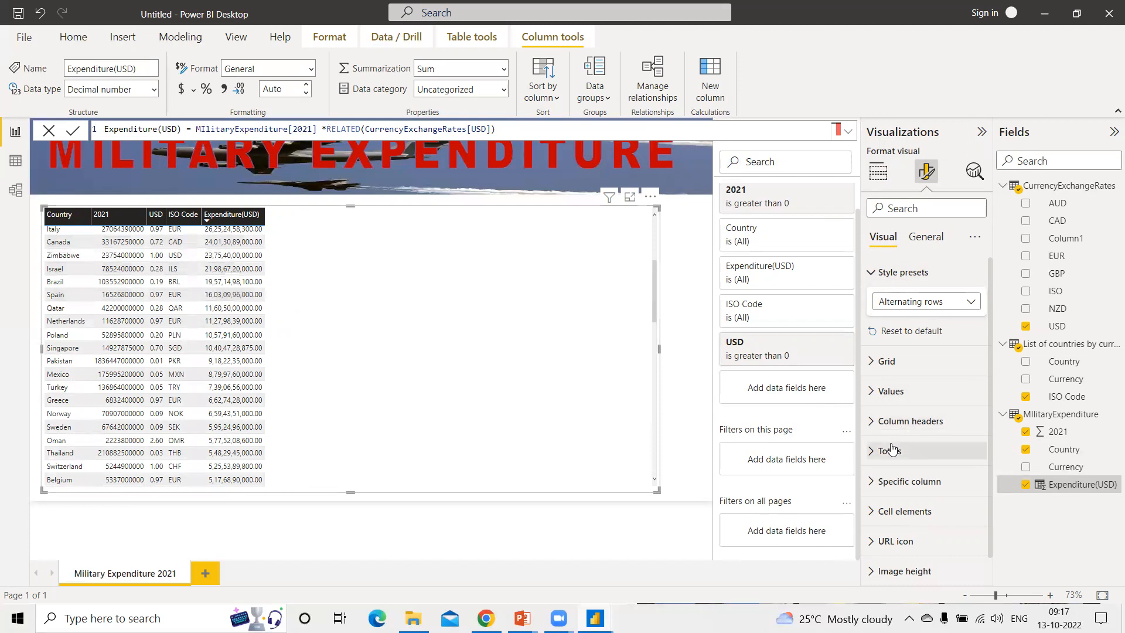
# - Set the table values' font size to 11 and their text color to the darkest orange-brown theme shade
pyautogui.scroll(-1, 886, 440)
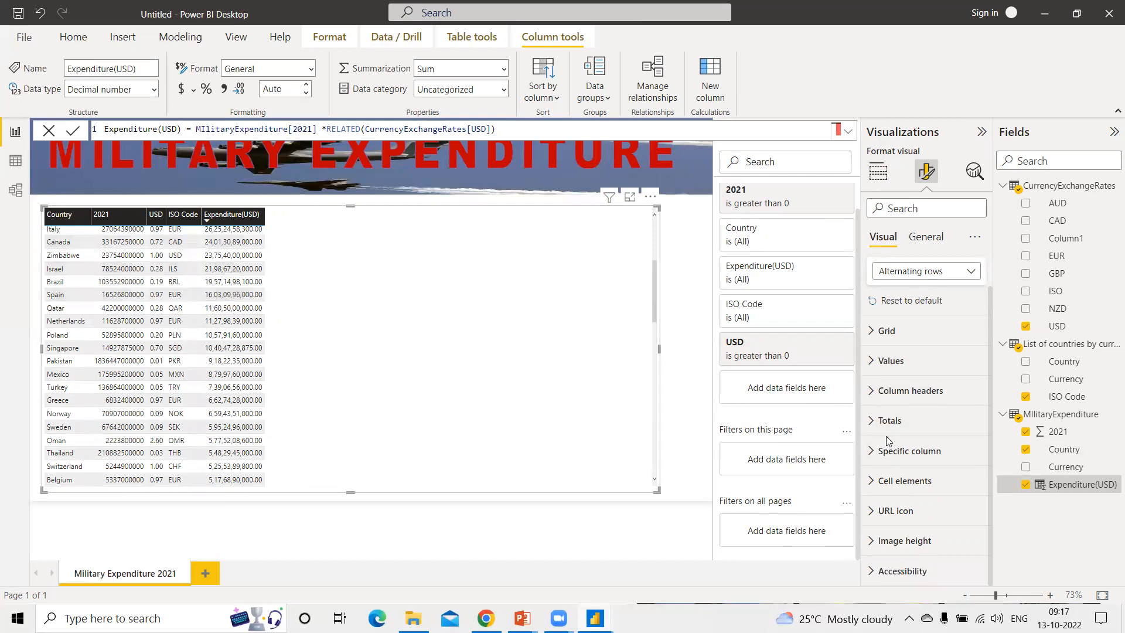
pyautogui.click(877, 361)
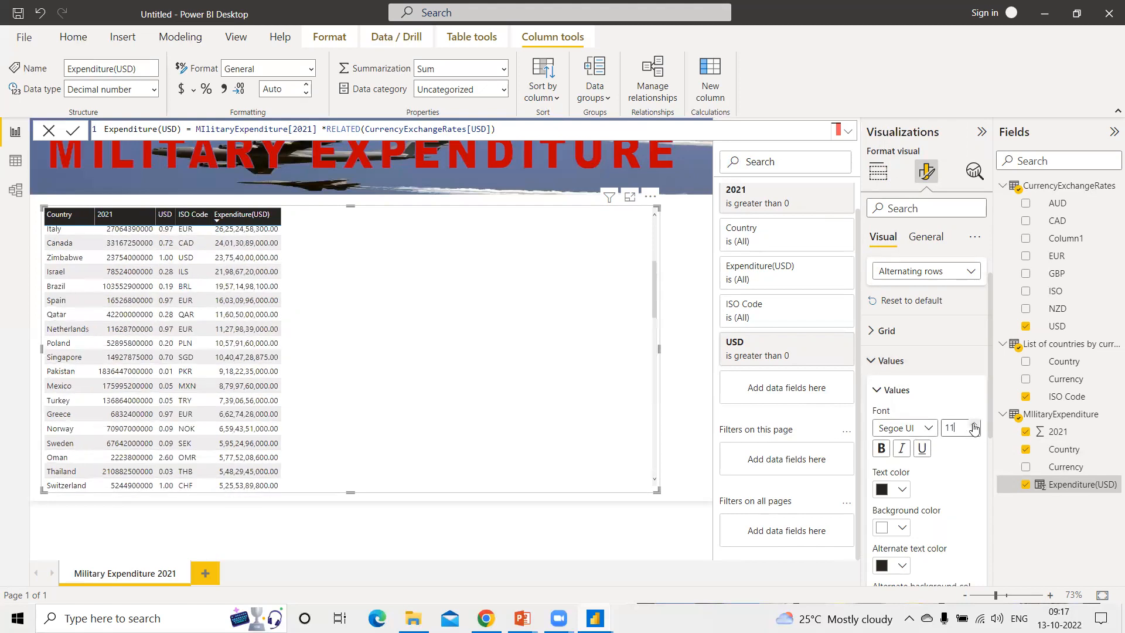
pyautogui.click(903, 491)
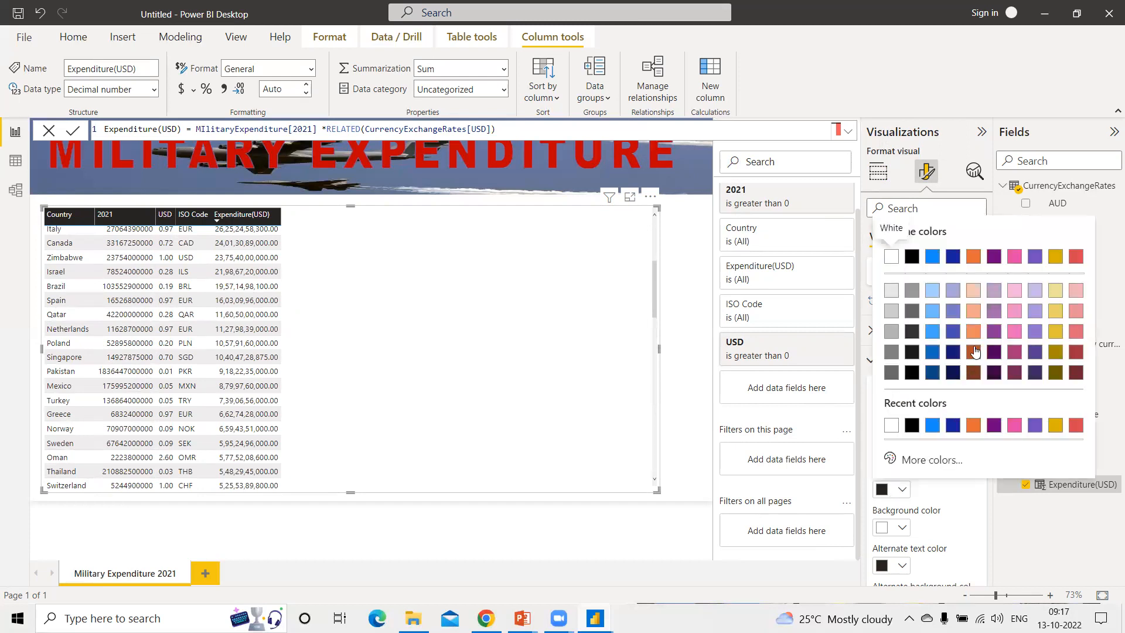
pyautogui.click(974, 372)
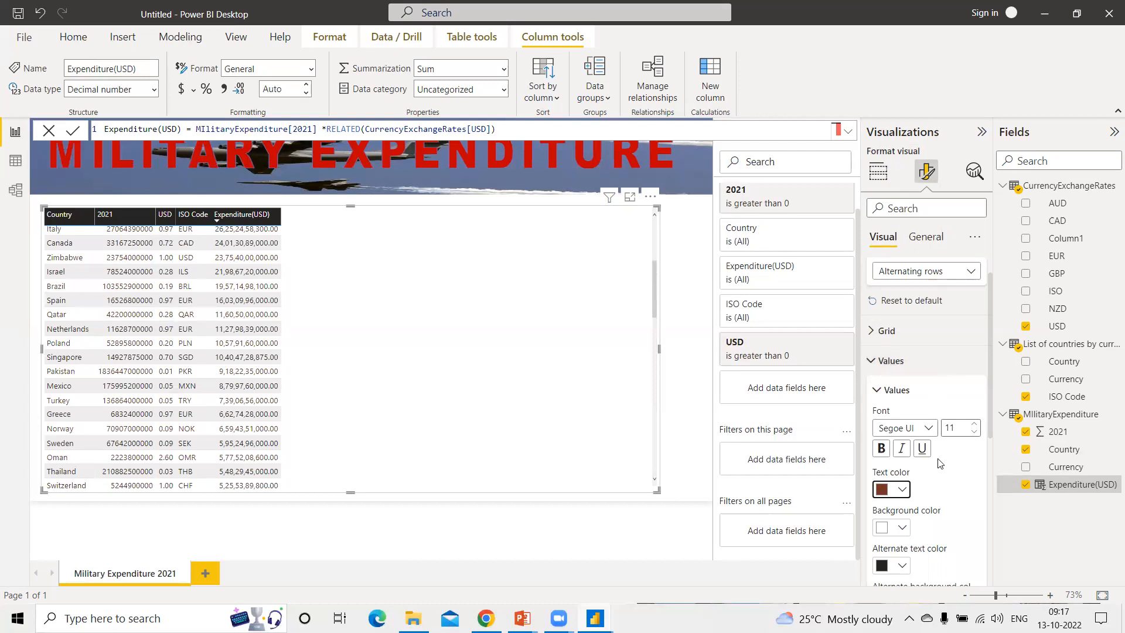
# - Set the background color of the table values to the bright blue theme color
pyautogui.scroll(-4, 929, 378)
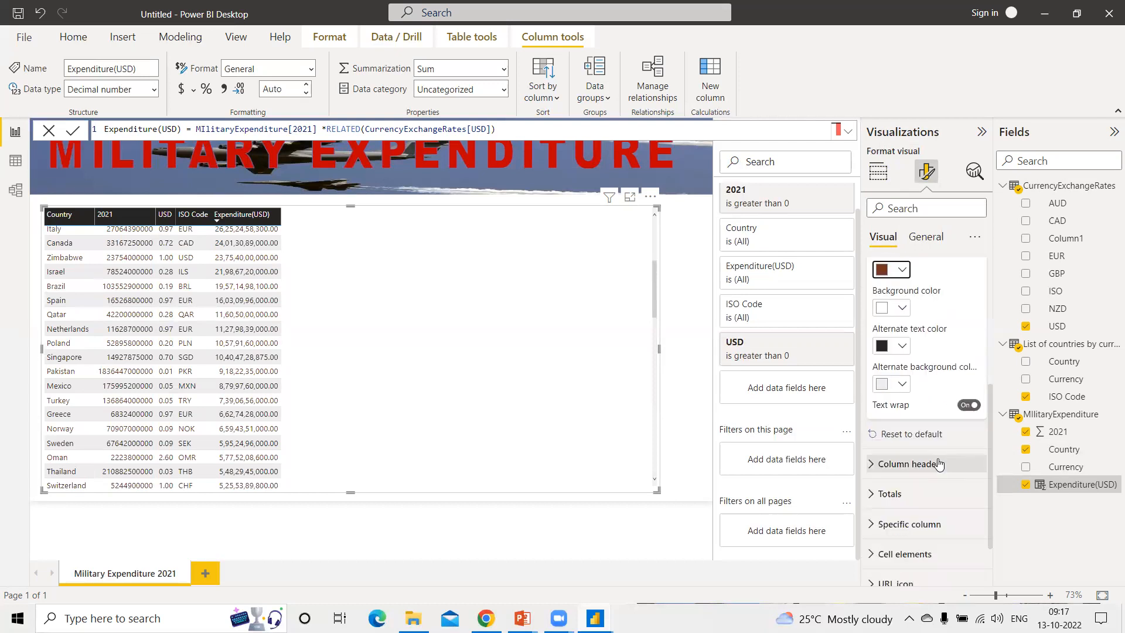
pyautogui.click(896, 307)
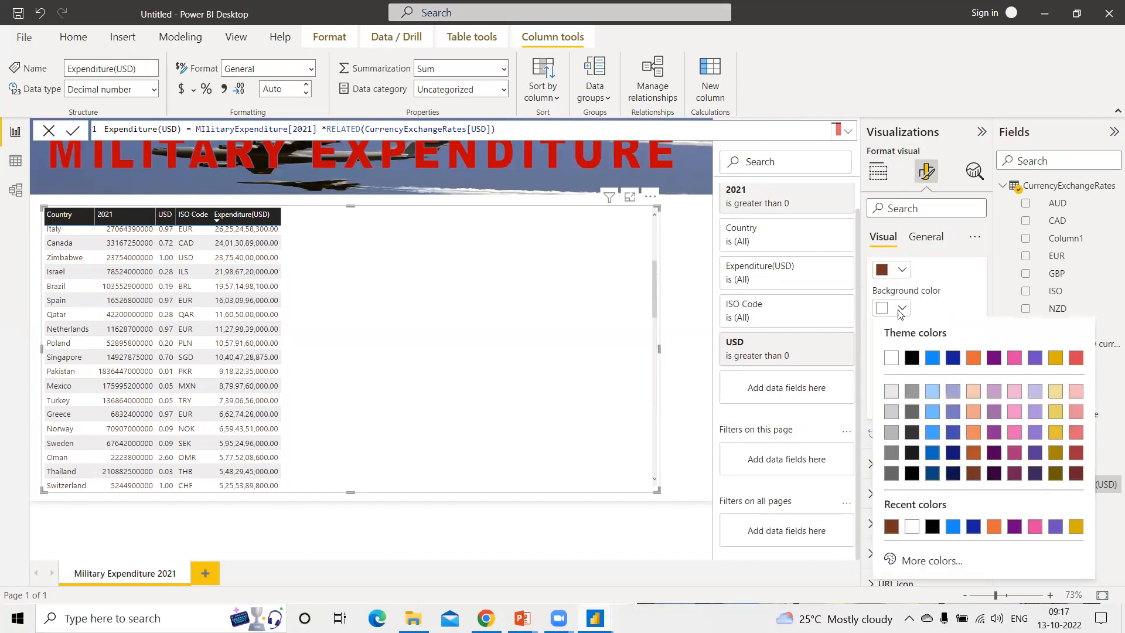
pyautogui.click(932, 359)
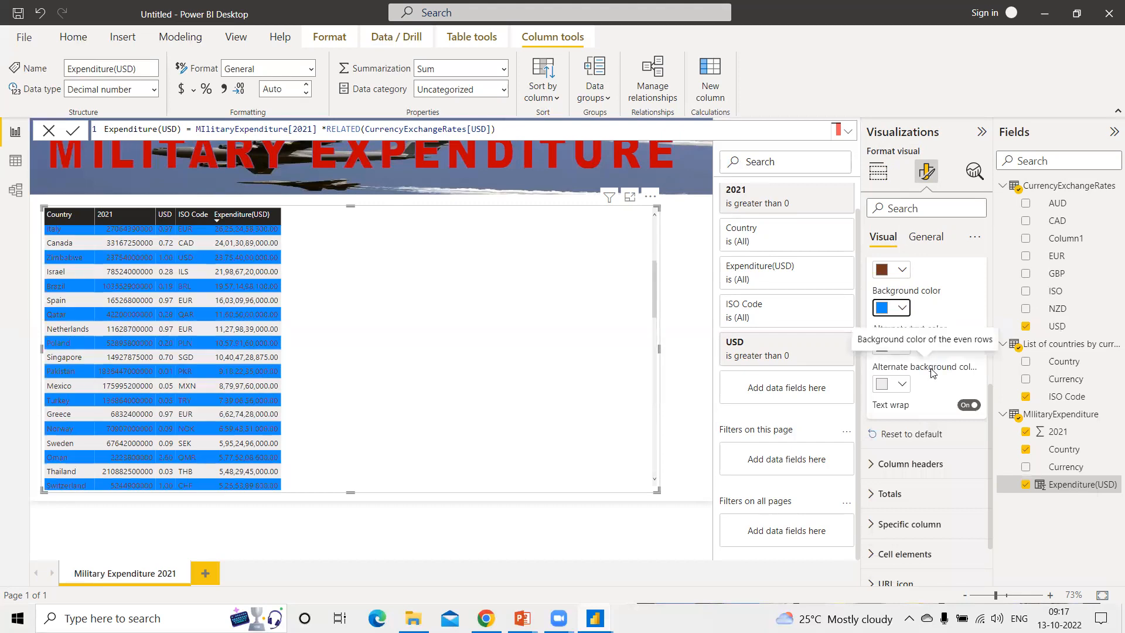
# - Make the table's column headers bold and set their font size to 11
pyautogui.scroll(-2, 936, 394)
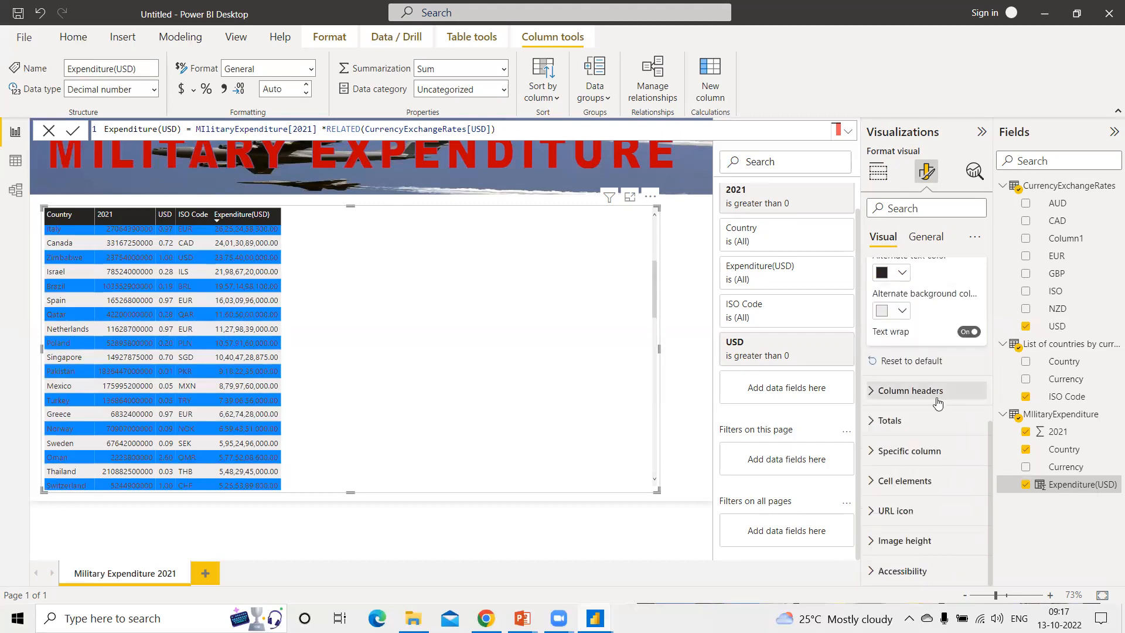
pyautogui.click(892, 391)
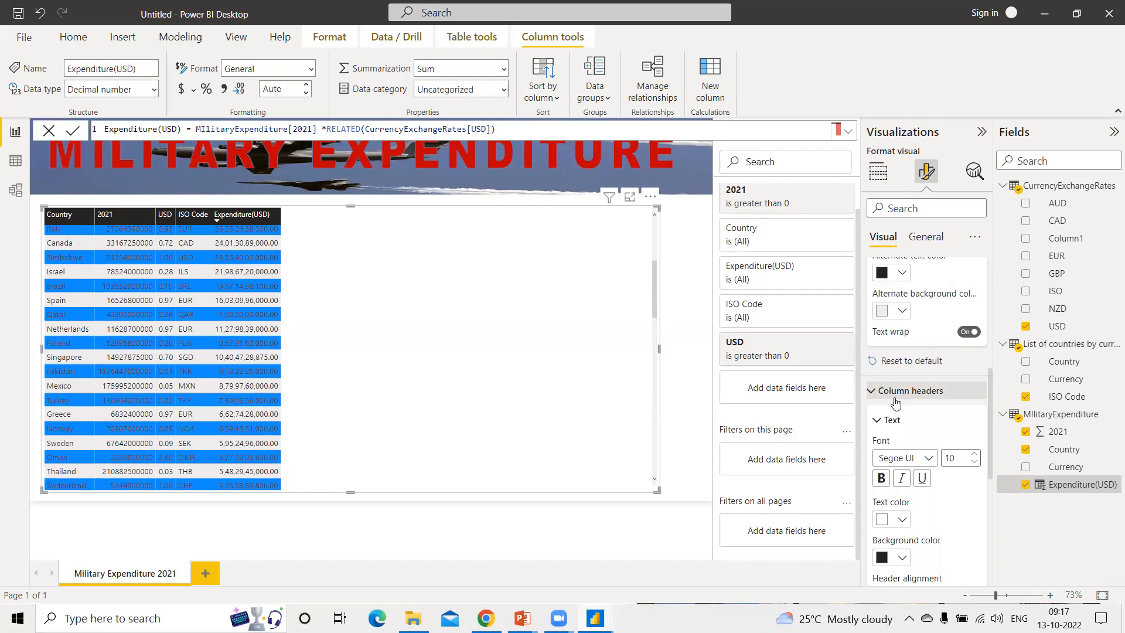
pyautogui.scroll(-2, 893, 397)
pyautogui.click(884, 405)
pyautogui.click(975, 381)
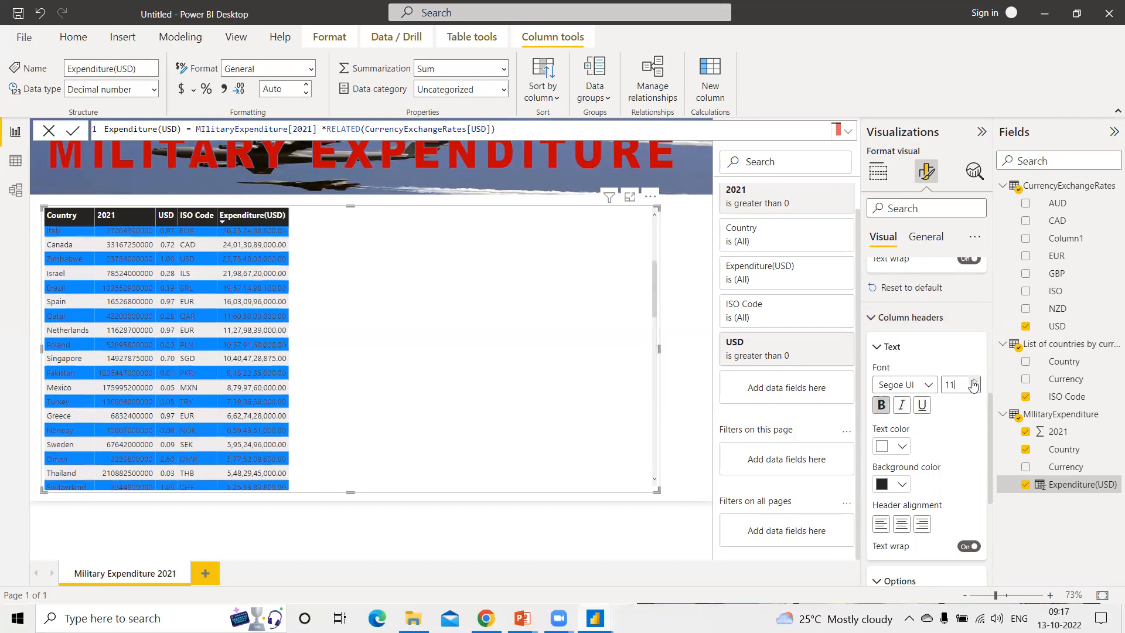
pyautogui.scroll(-2, 938, 436)
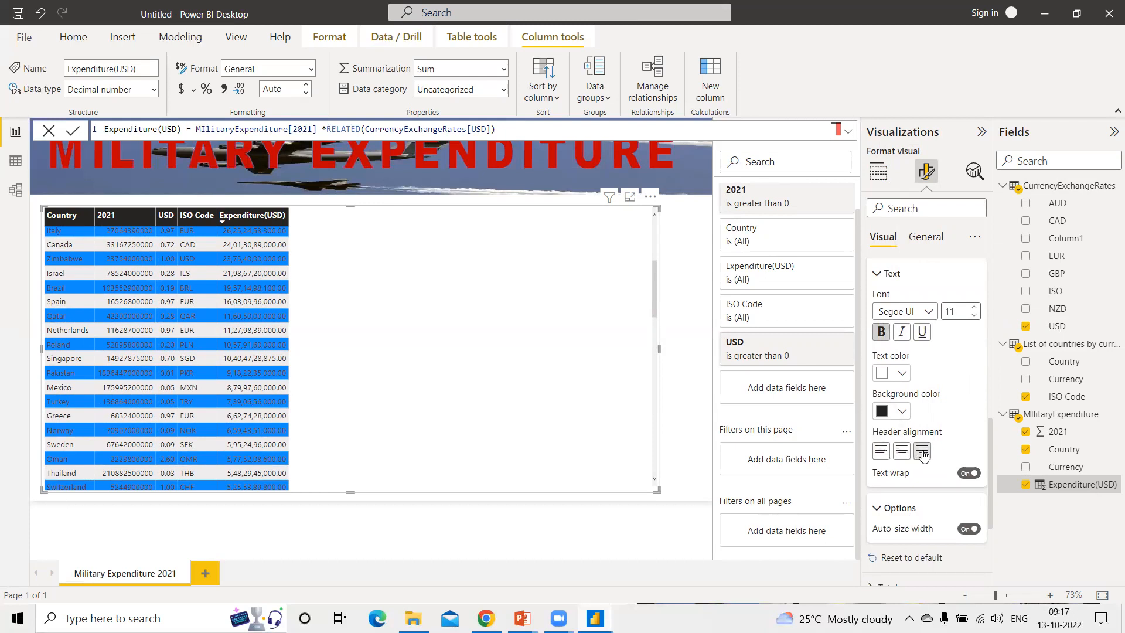
pyautogui.scroll(-4, 924, 455)
pyautogui.scroll(-1, 924, 455)
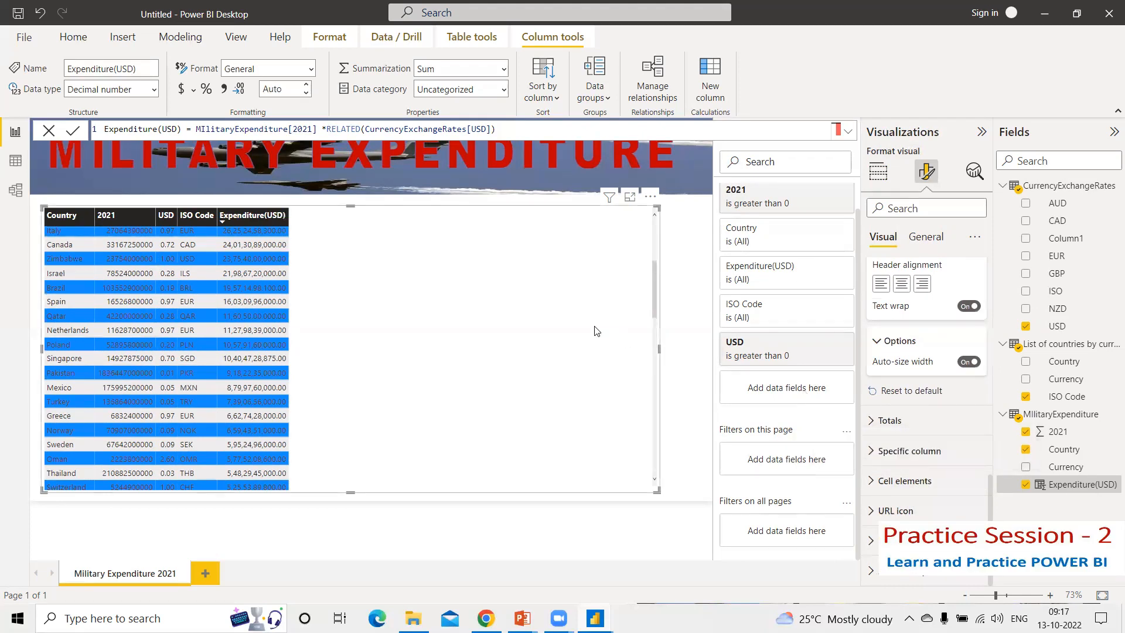
# - Review the formatted table's country rows with the visual deselected, and reselect the table visual
pyautogui.scroll(3, 594, 327)
pyautogui.click(689, 287)
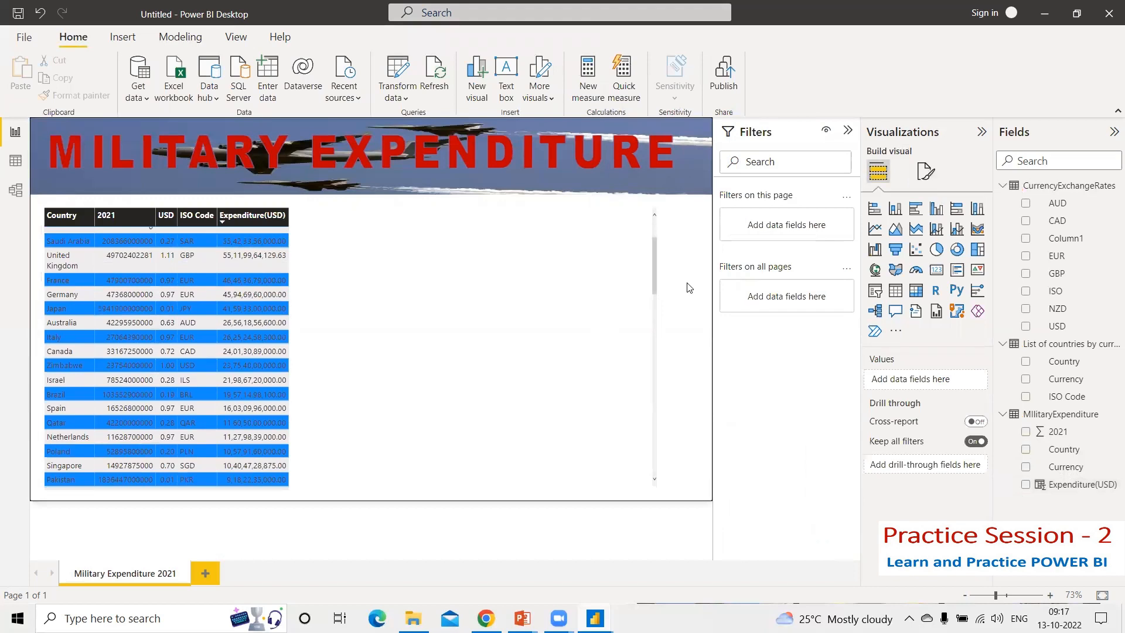
pyautogui.click(657, 283)
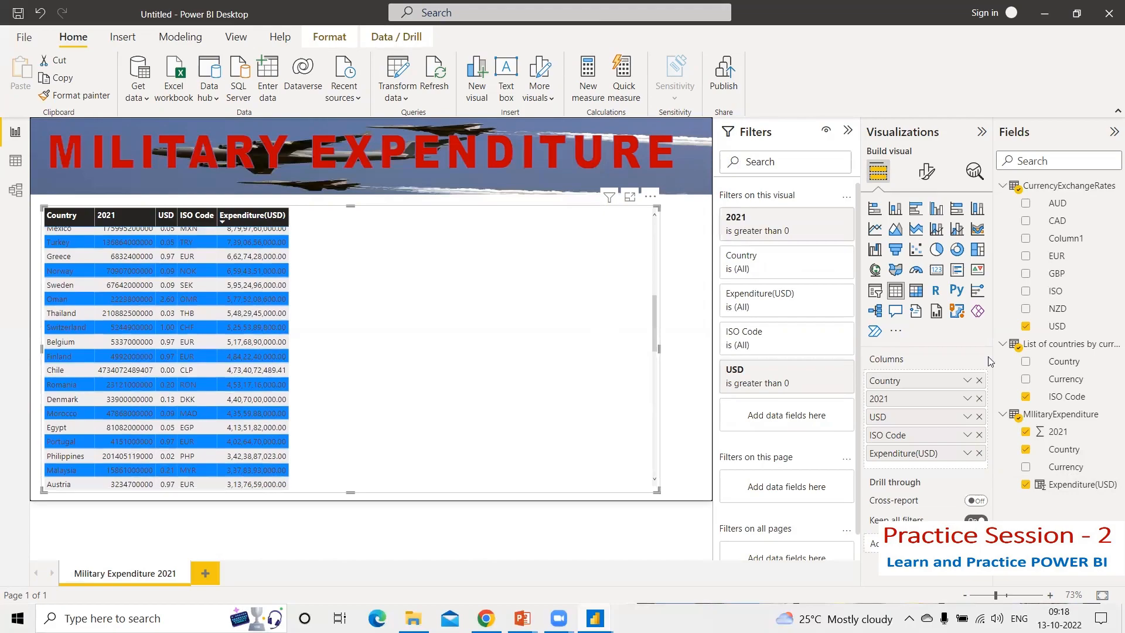